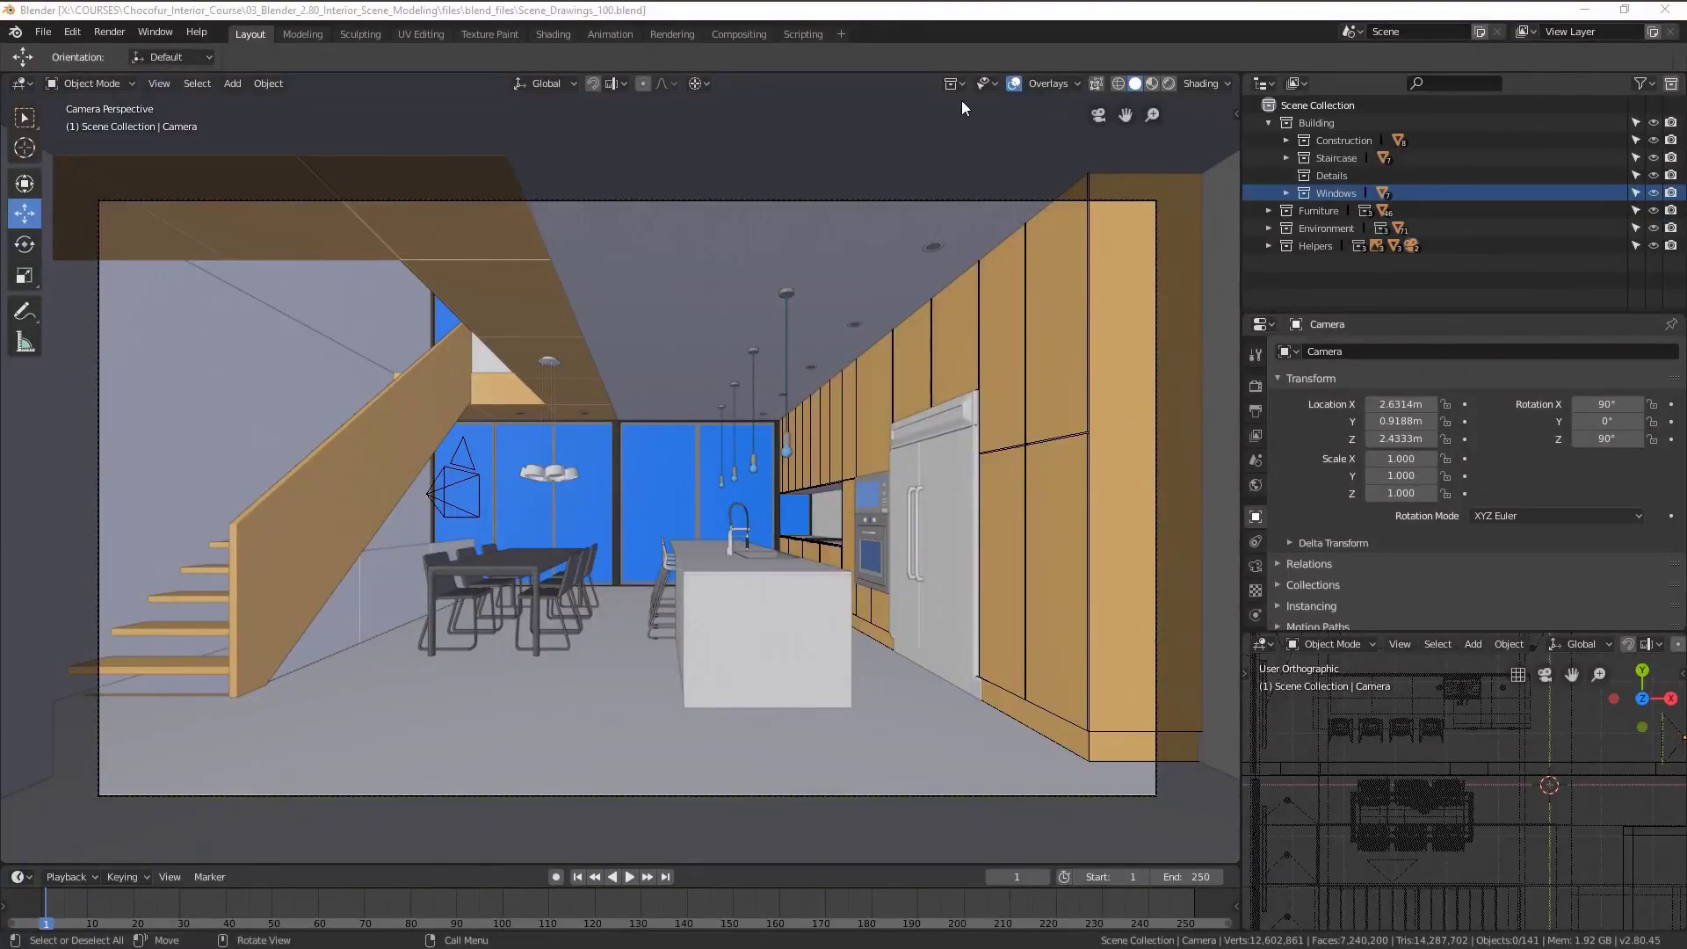
Hide the Windows collection to preview the street outside the kitchen, and show the collection again.
click(1005, 18)
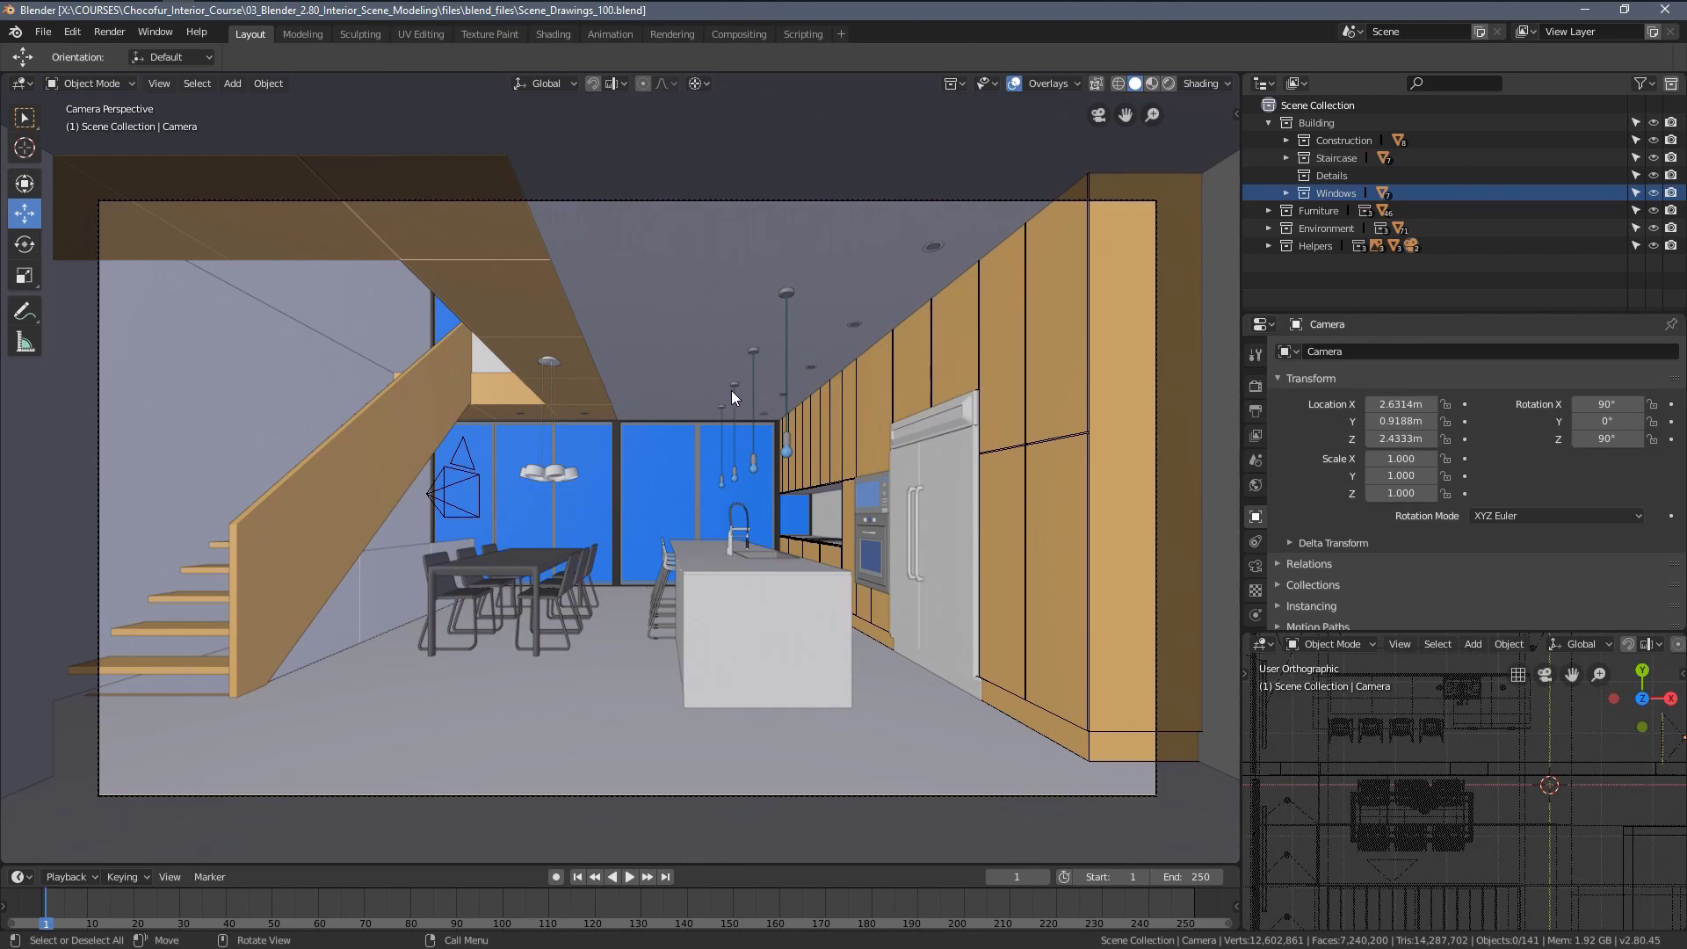
mouse_move(741, 455)
shift+middle_down()
mouse_move(758, 450)
mouse_move(741, 455)
shift+middle_up()
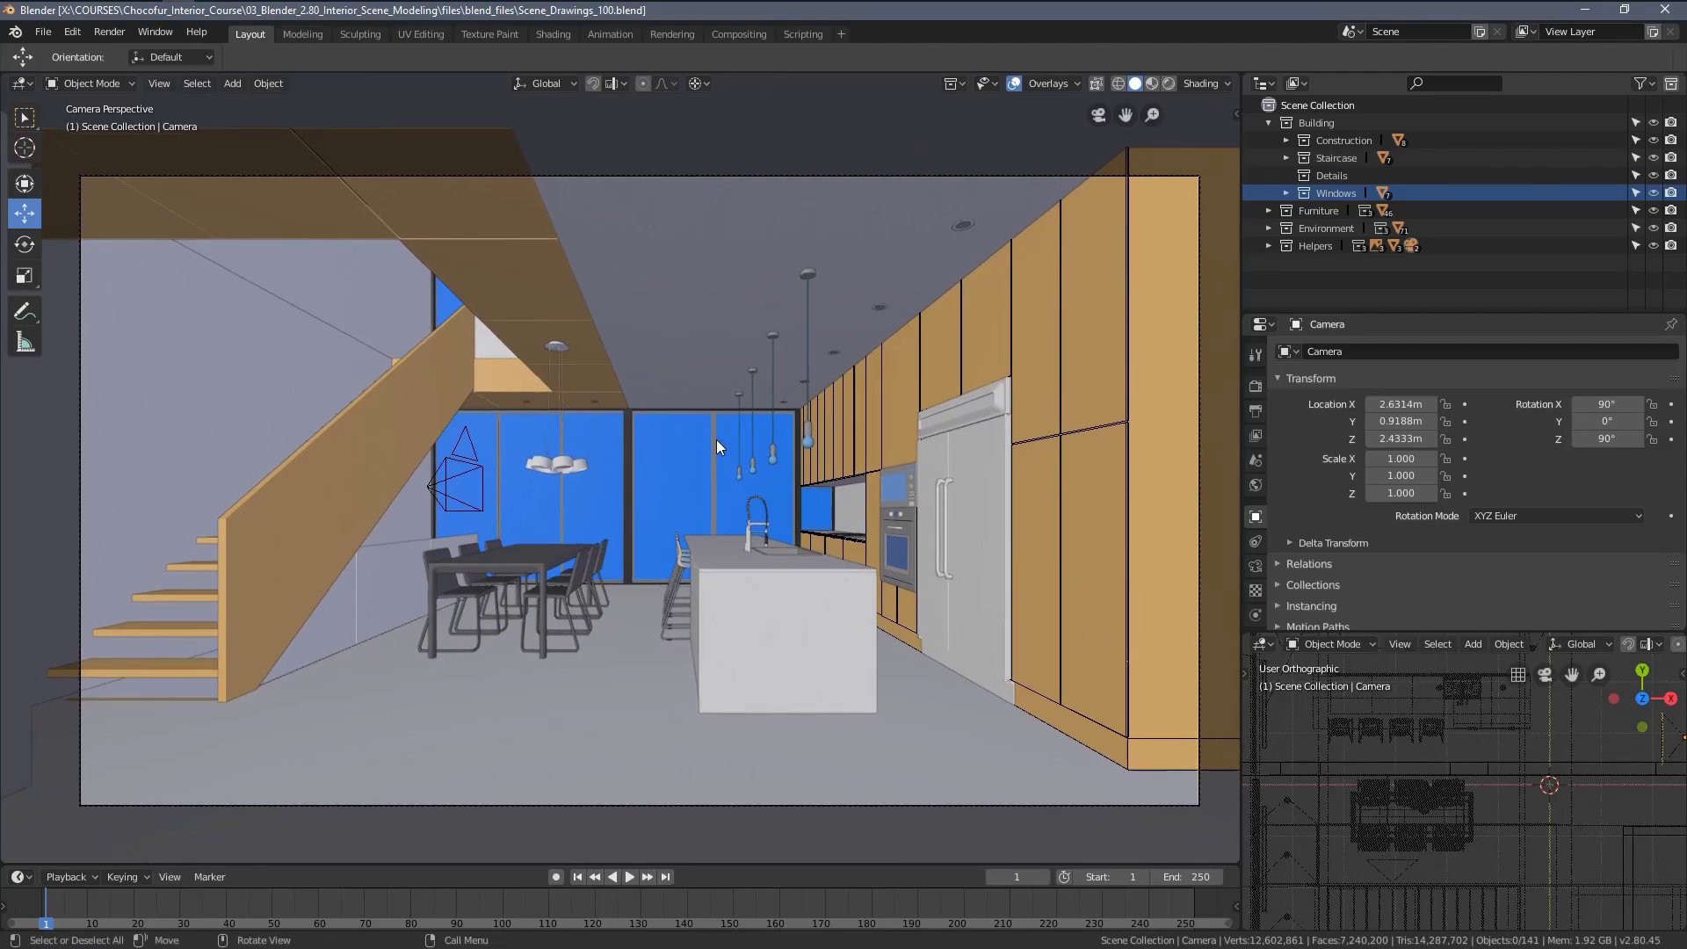
shift+middle_drag(714, 439, 318, 483)
key(KP_0)
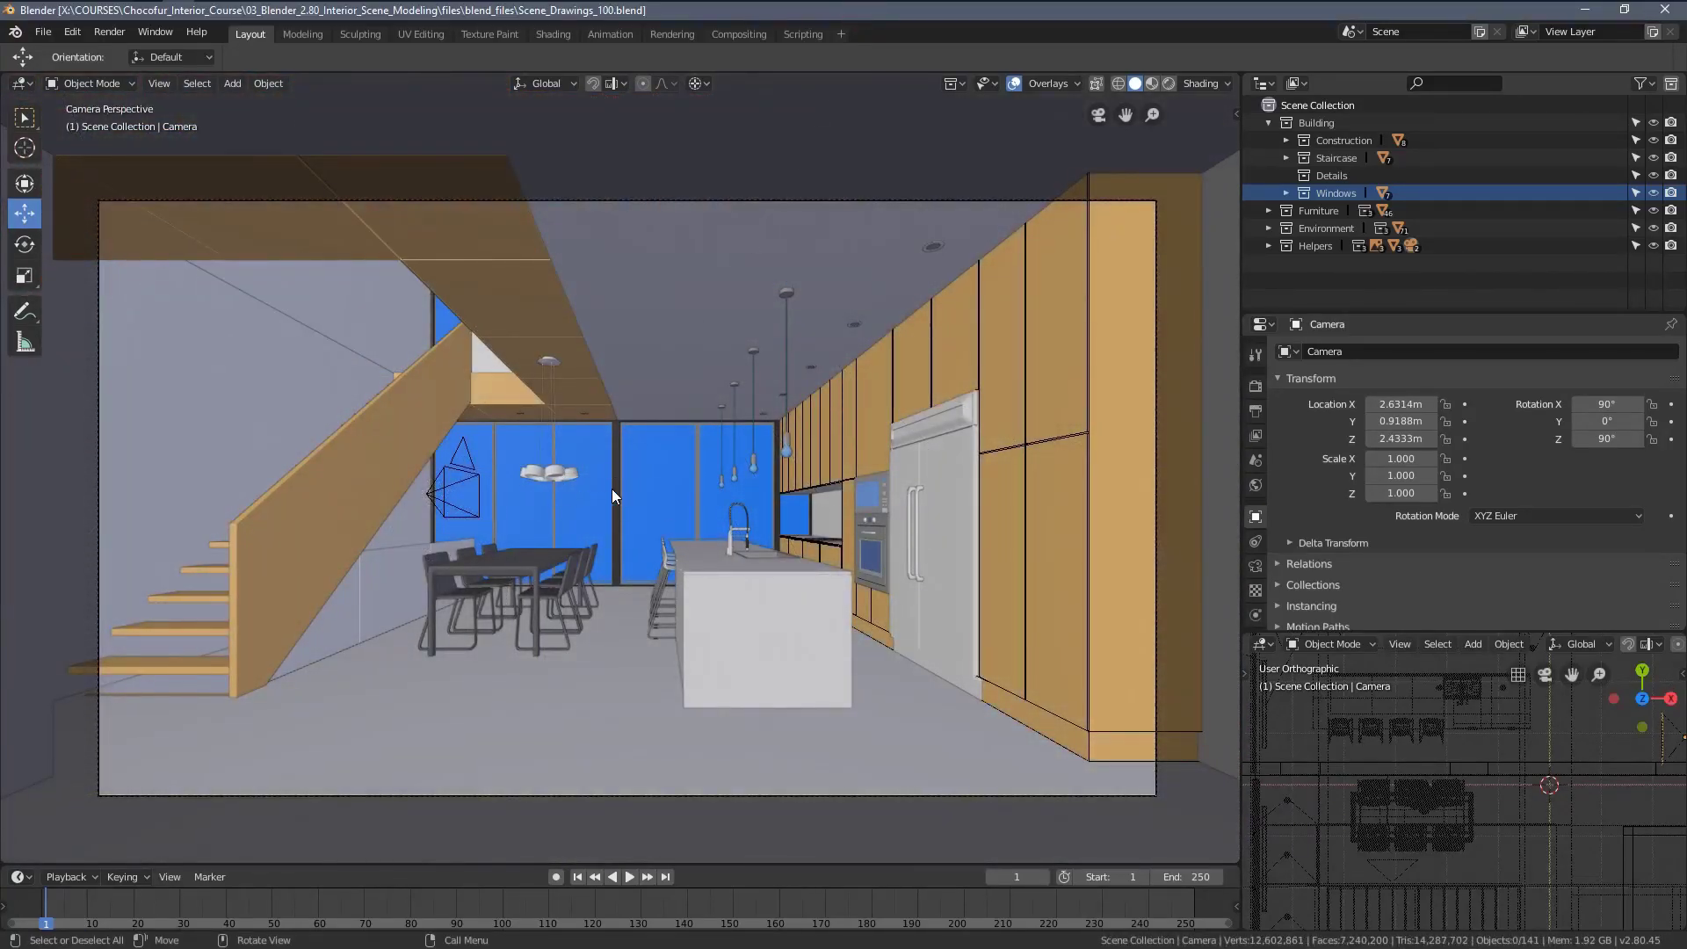
shift+middle_drag(680, 494, 648, 503)
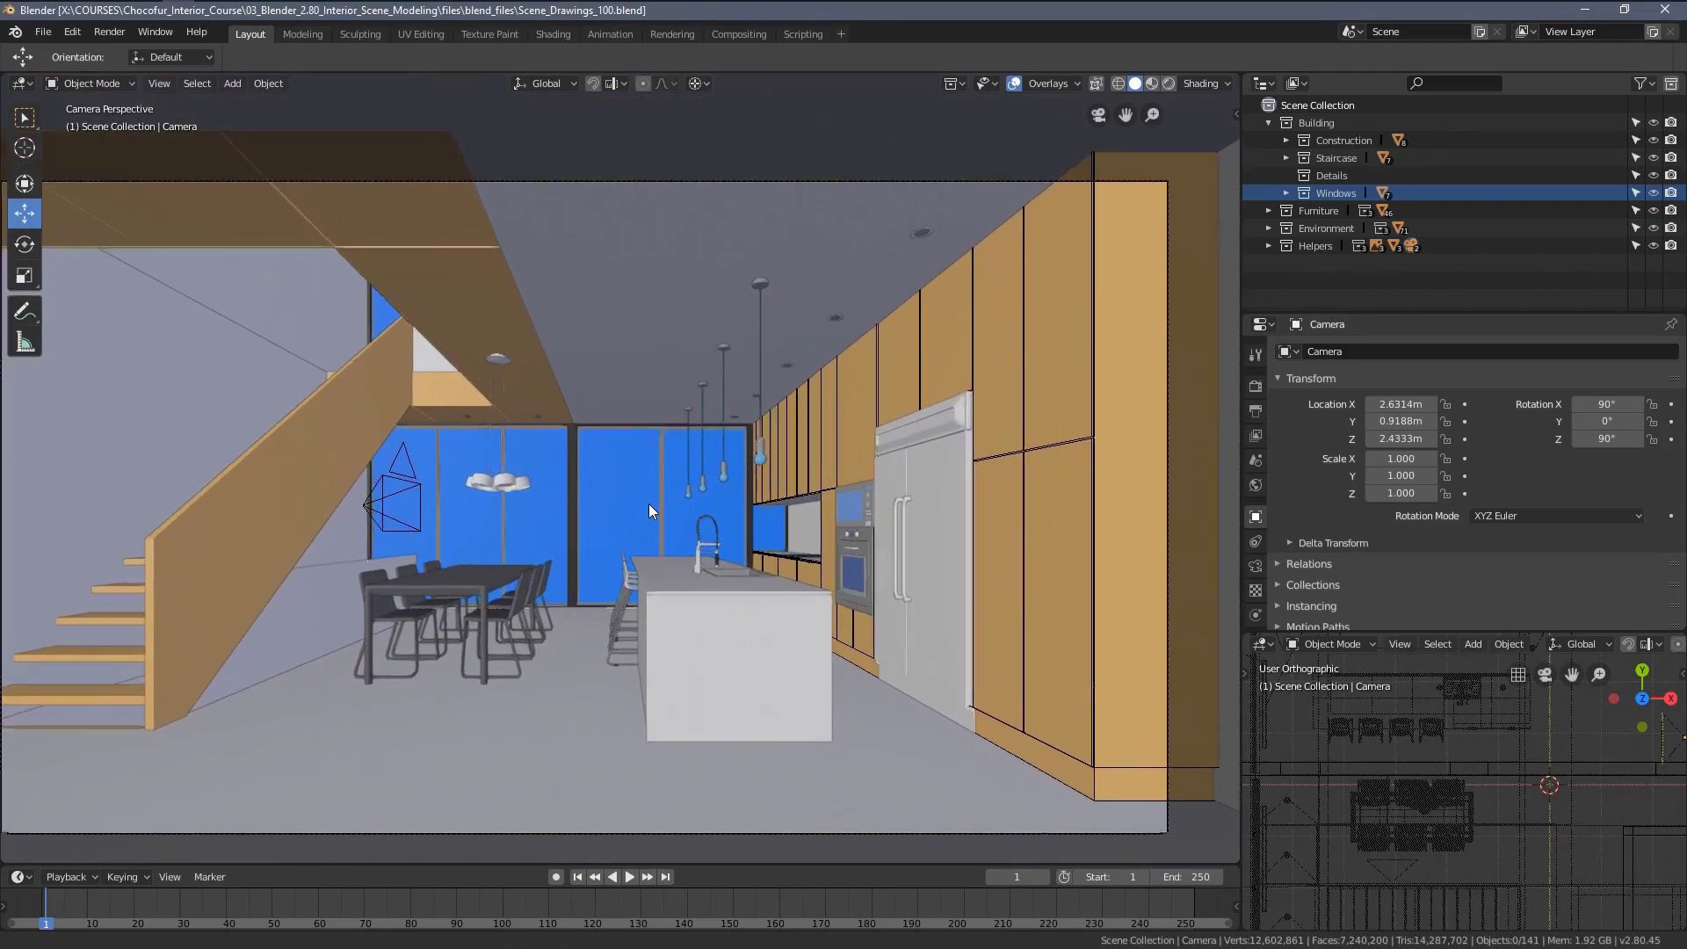
scroll(629, 497, up, 3)
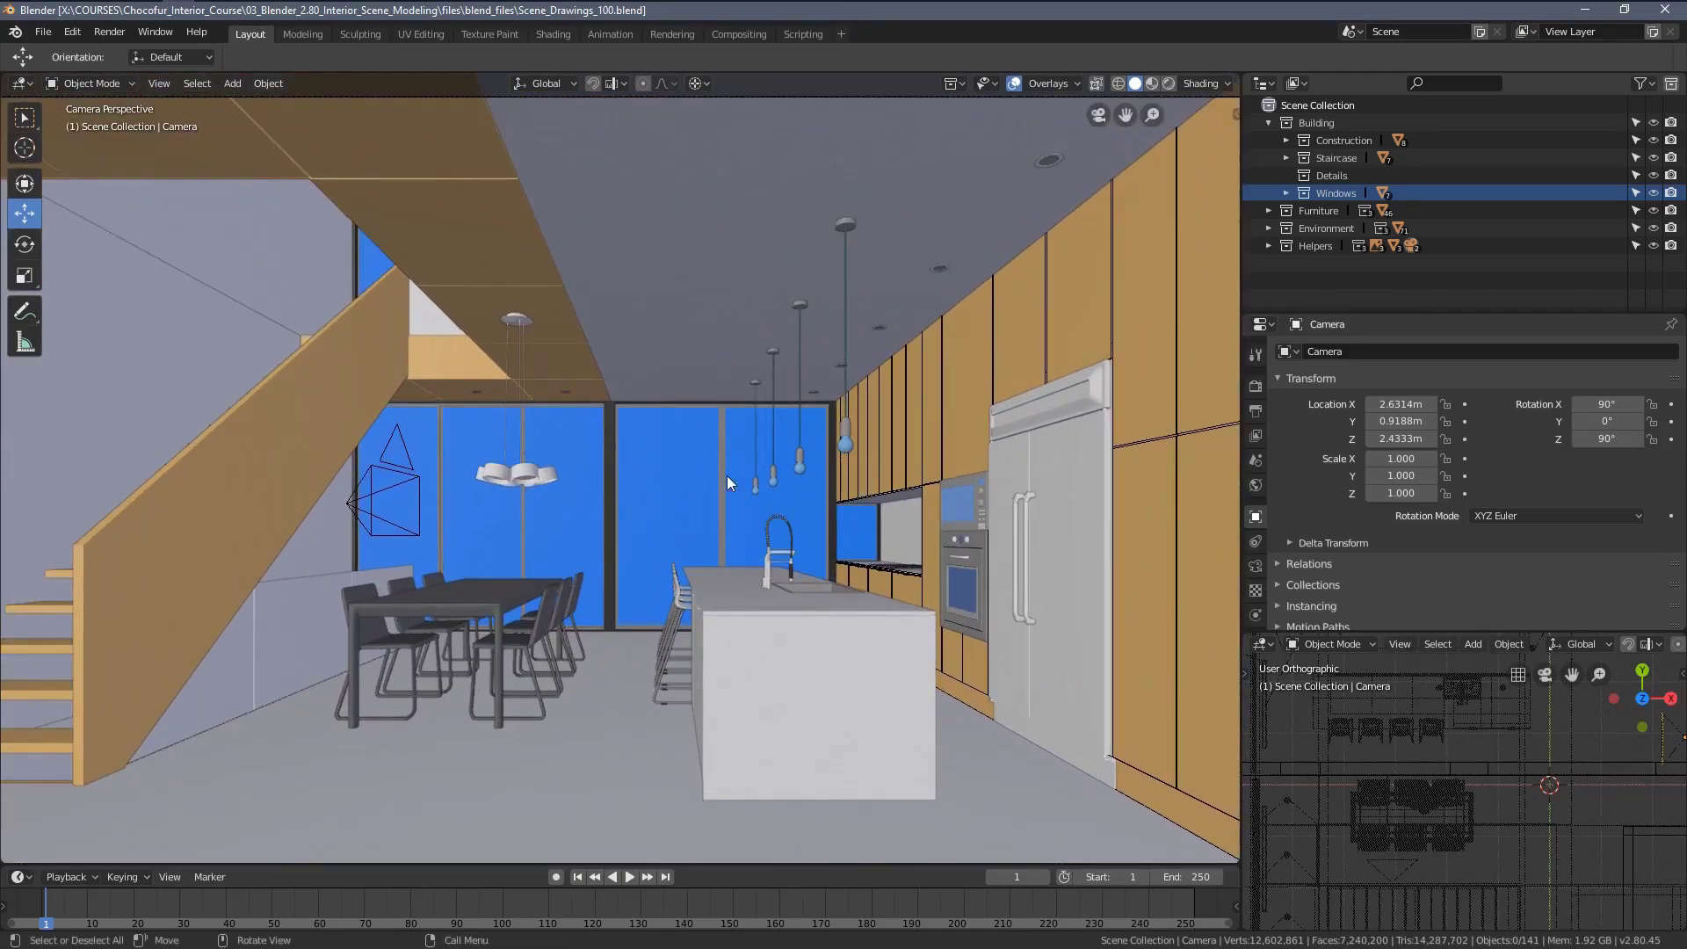
click(1653, 193)
scroll(729, 557, up, 4)
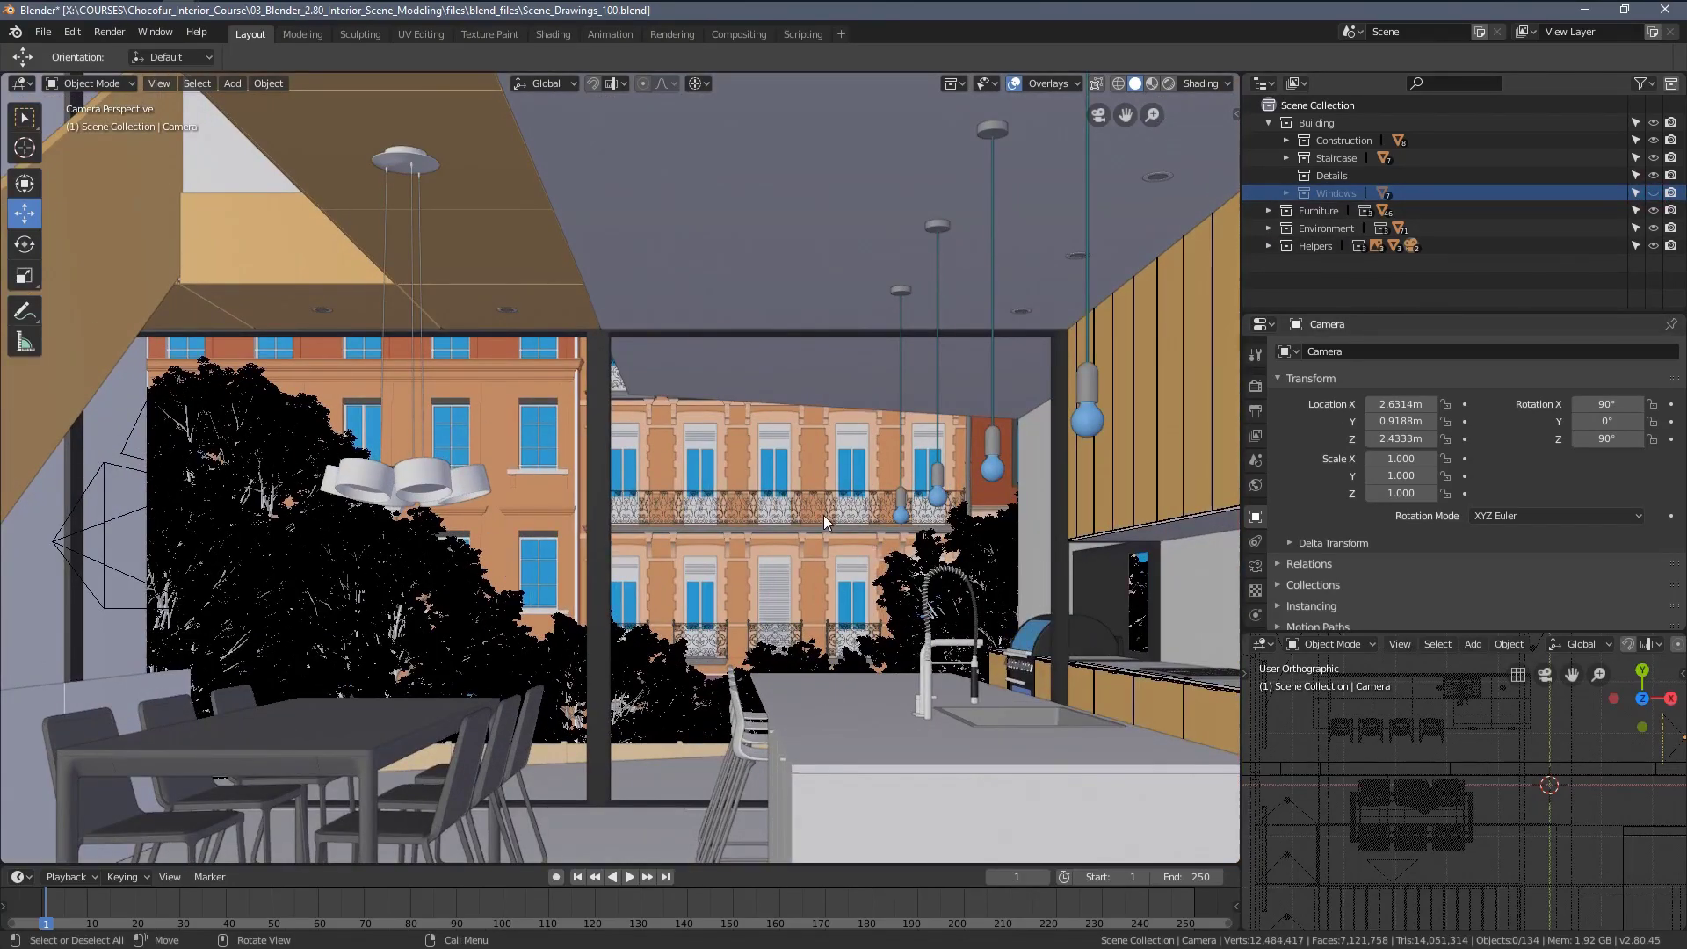
click(1653, 193)
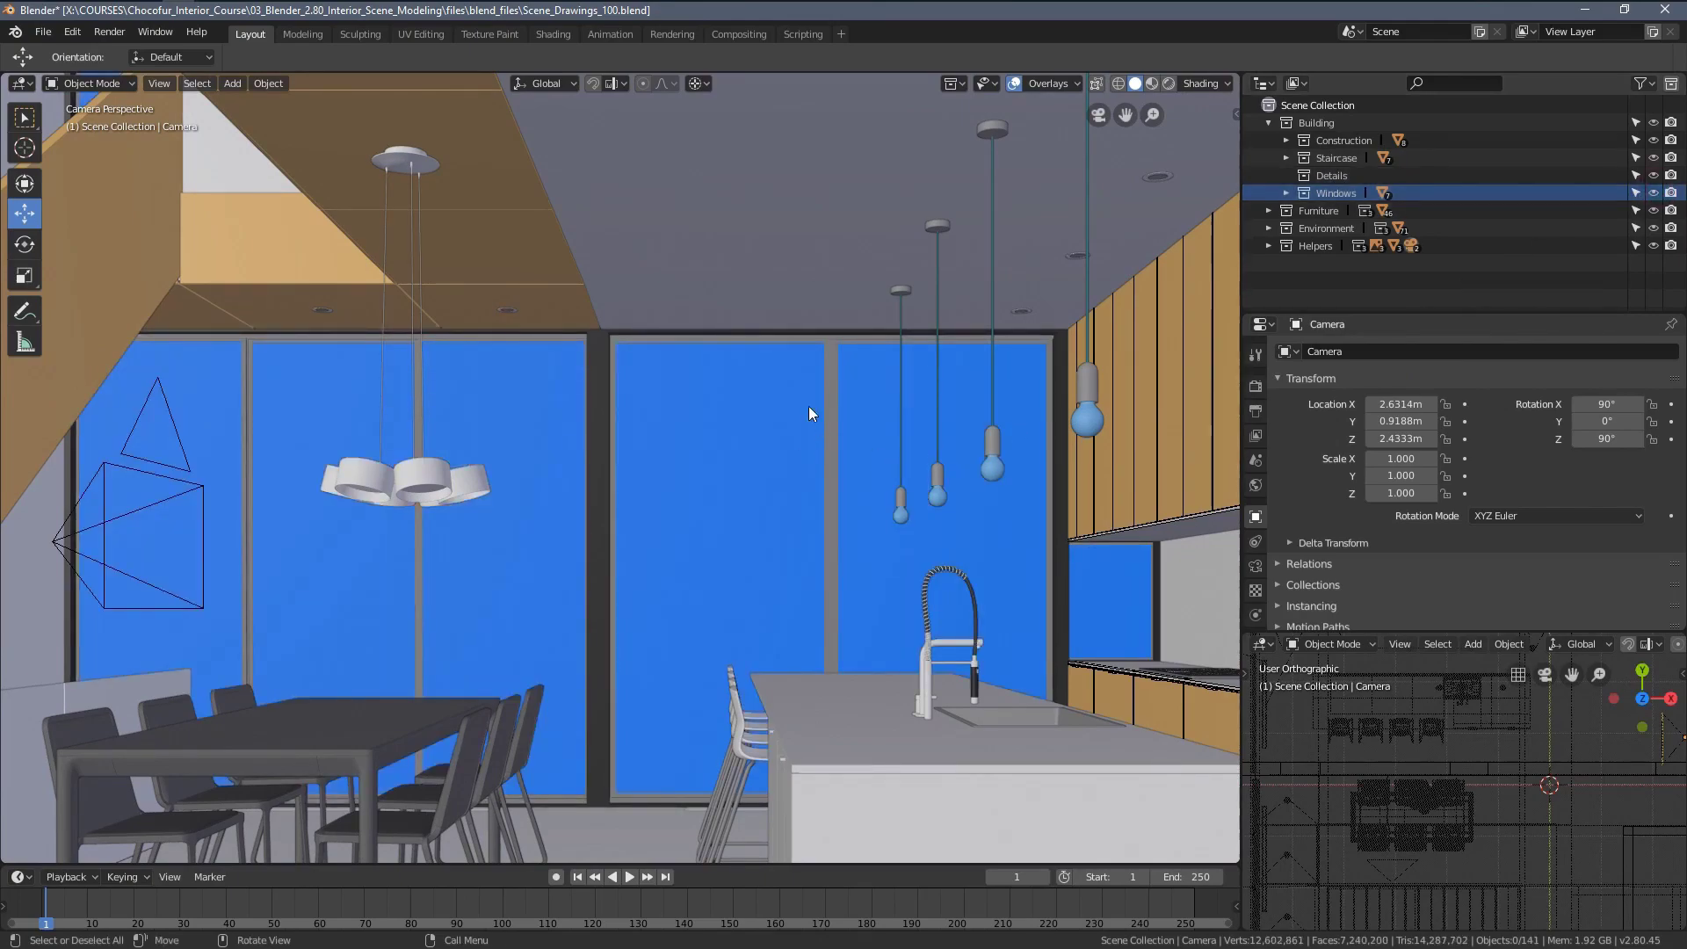
scroll(646, 783, down, 4)
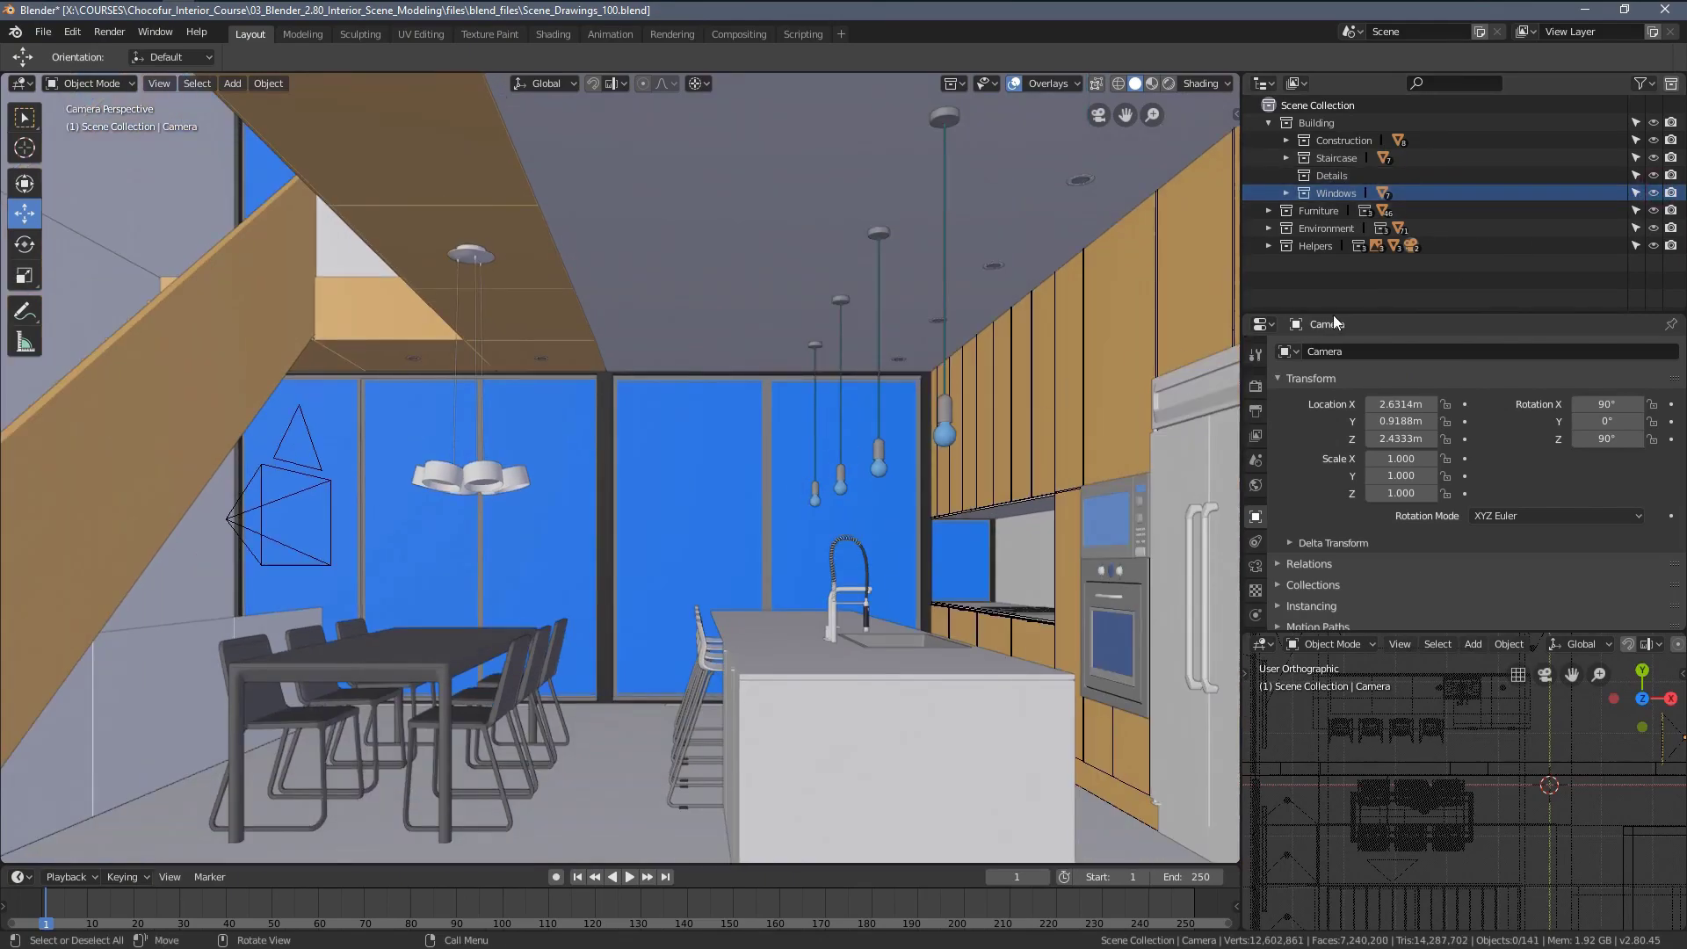
Hide the Windows collection in the viewport and check the backdrop buildings and trees through the openings.
click(1653, 193)
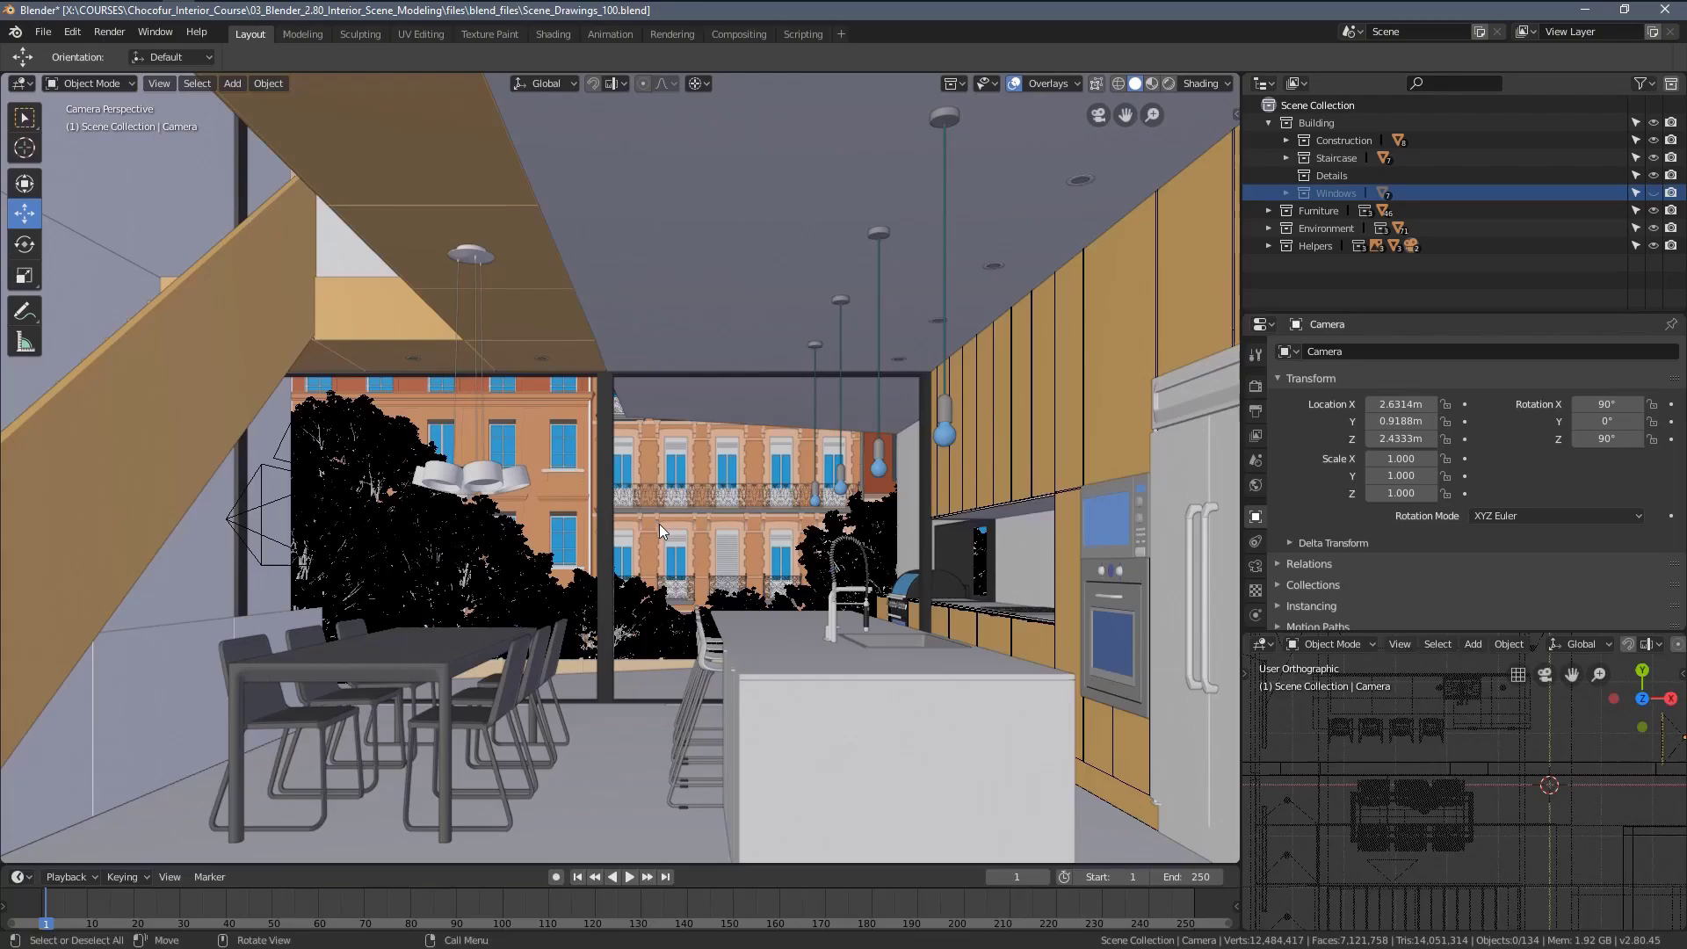
scroll(705, 489, up, 5)
shift+middle_drag(782, 501, 776, 461)
scroll(766, 434, up, 2)
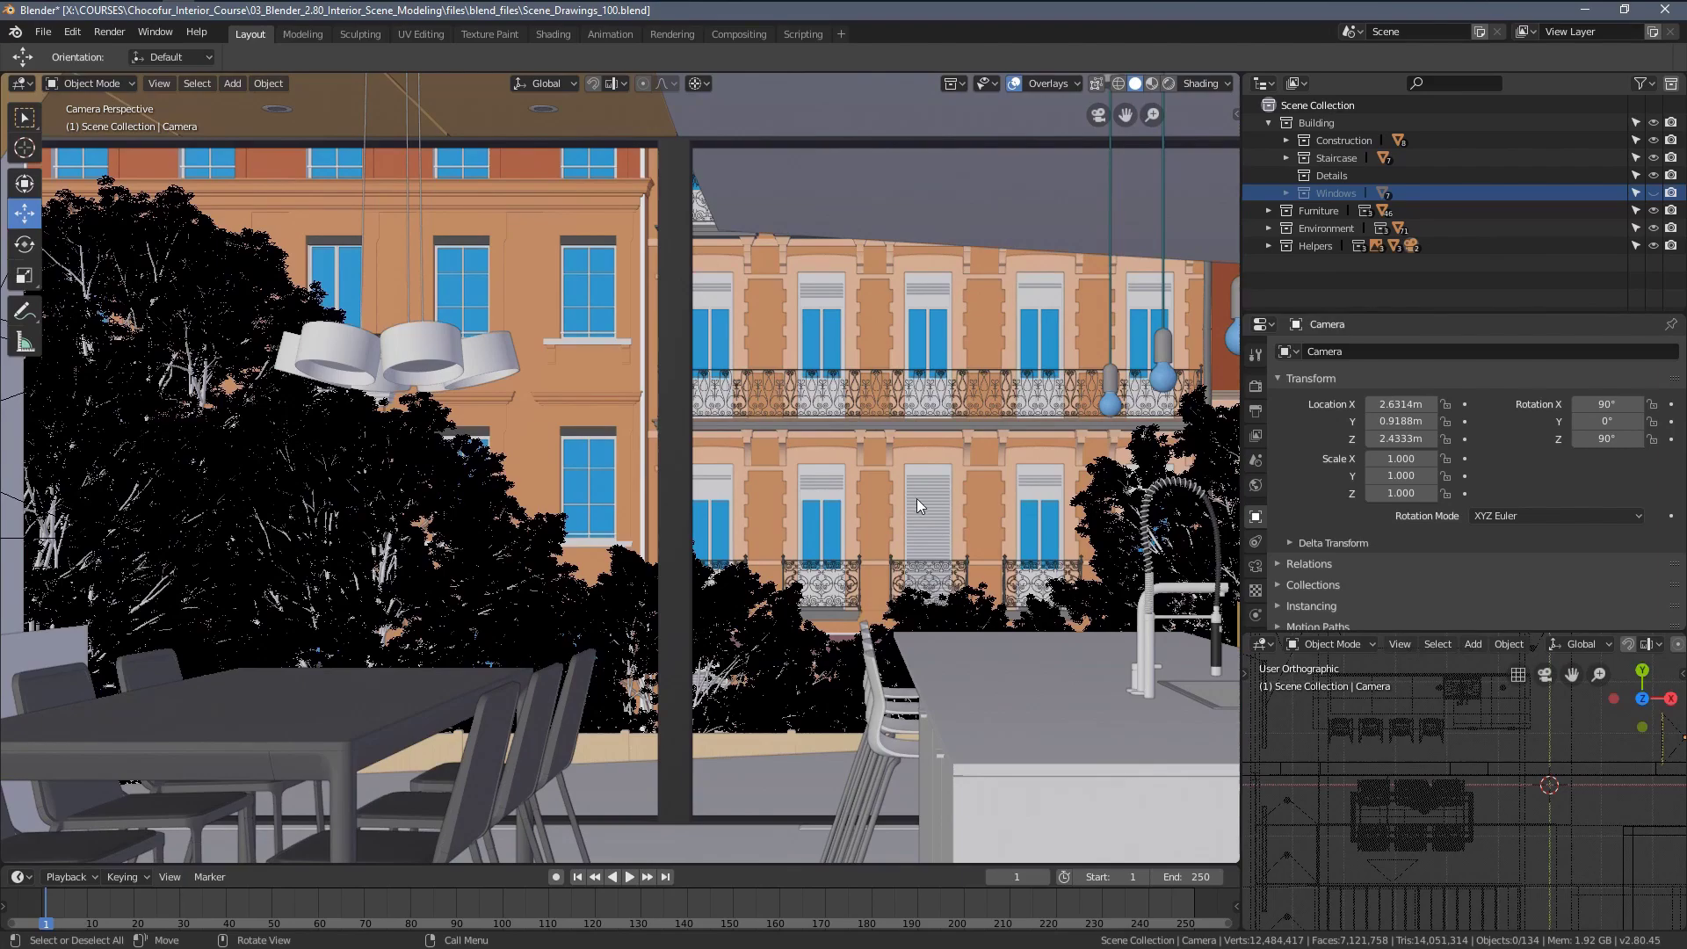
scroll(915, 498, down, 2)
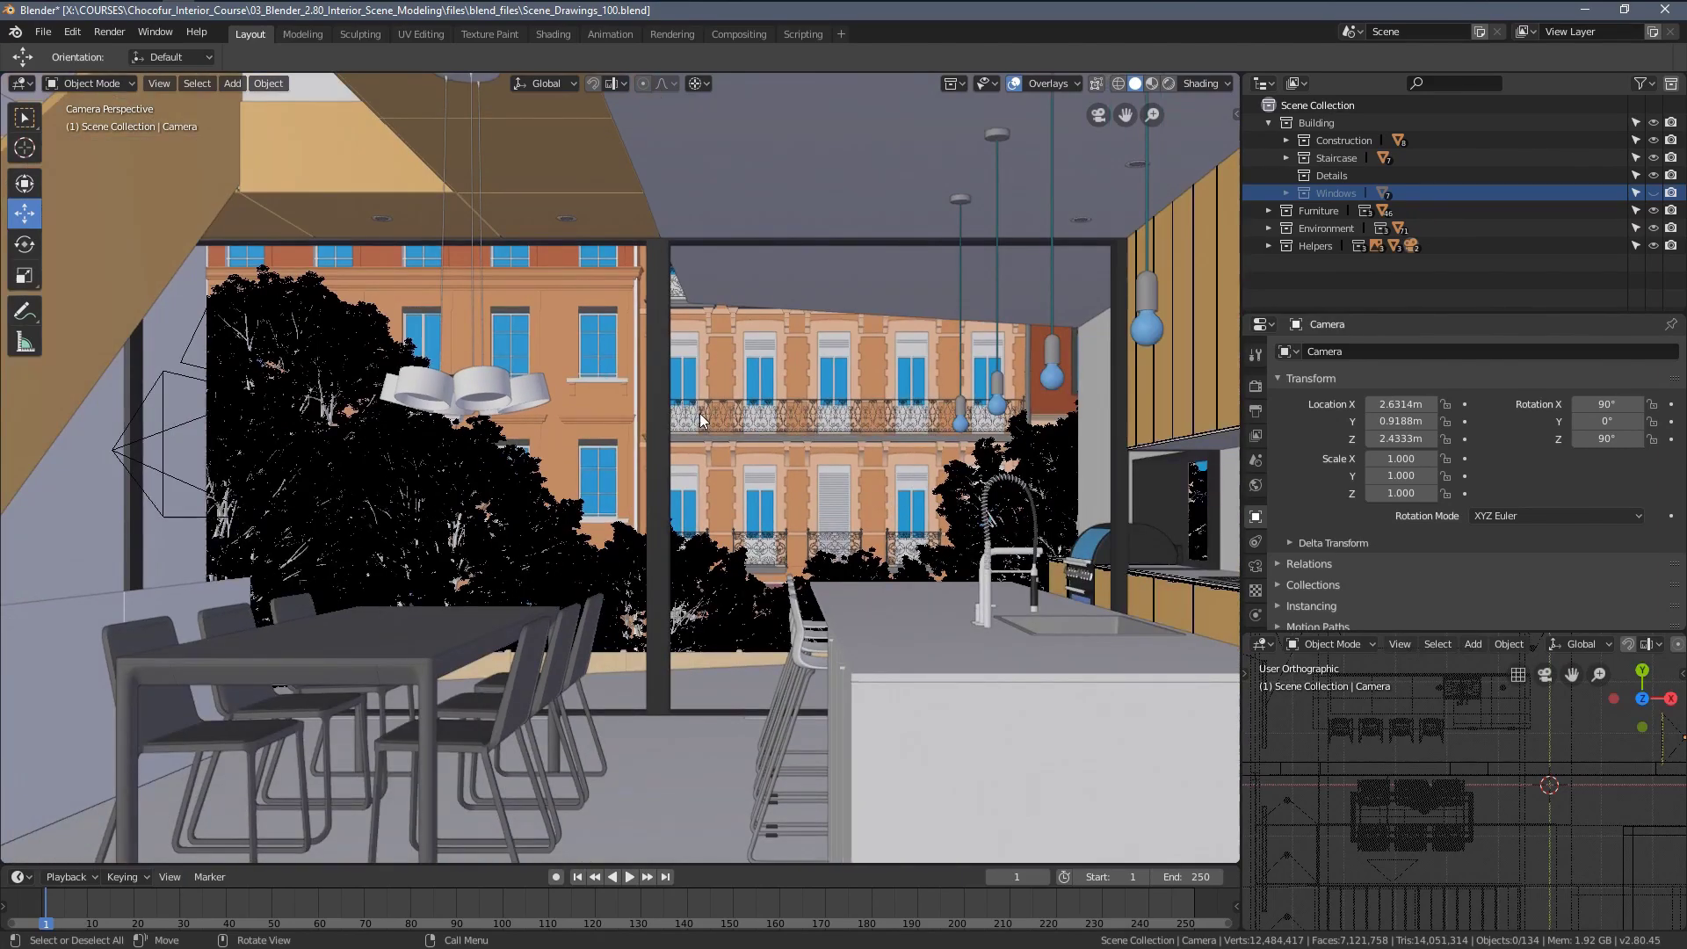
scroll(702, 413, down, 4)
Examine the row of exterior buildings and trees behind the house, selecting the tall building with the glazed top floor.
middle_drag(782, 446, 602, 467)
middle_drag(419, 440, 213, 426)
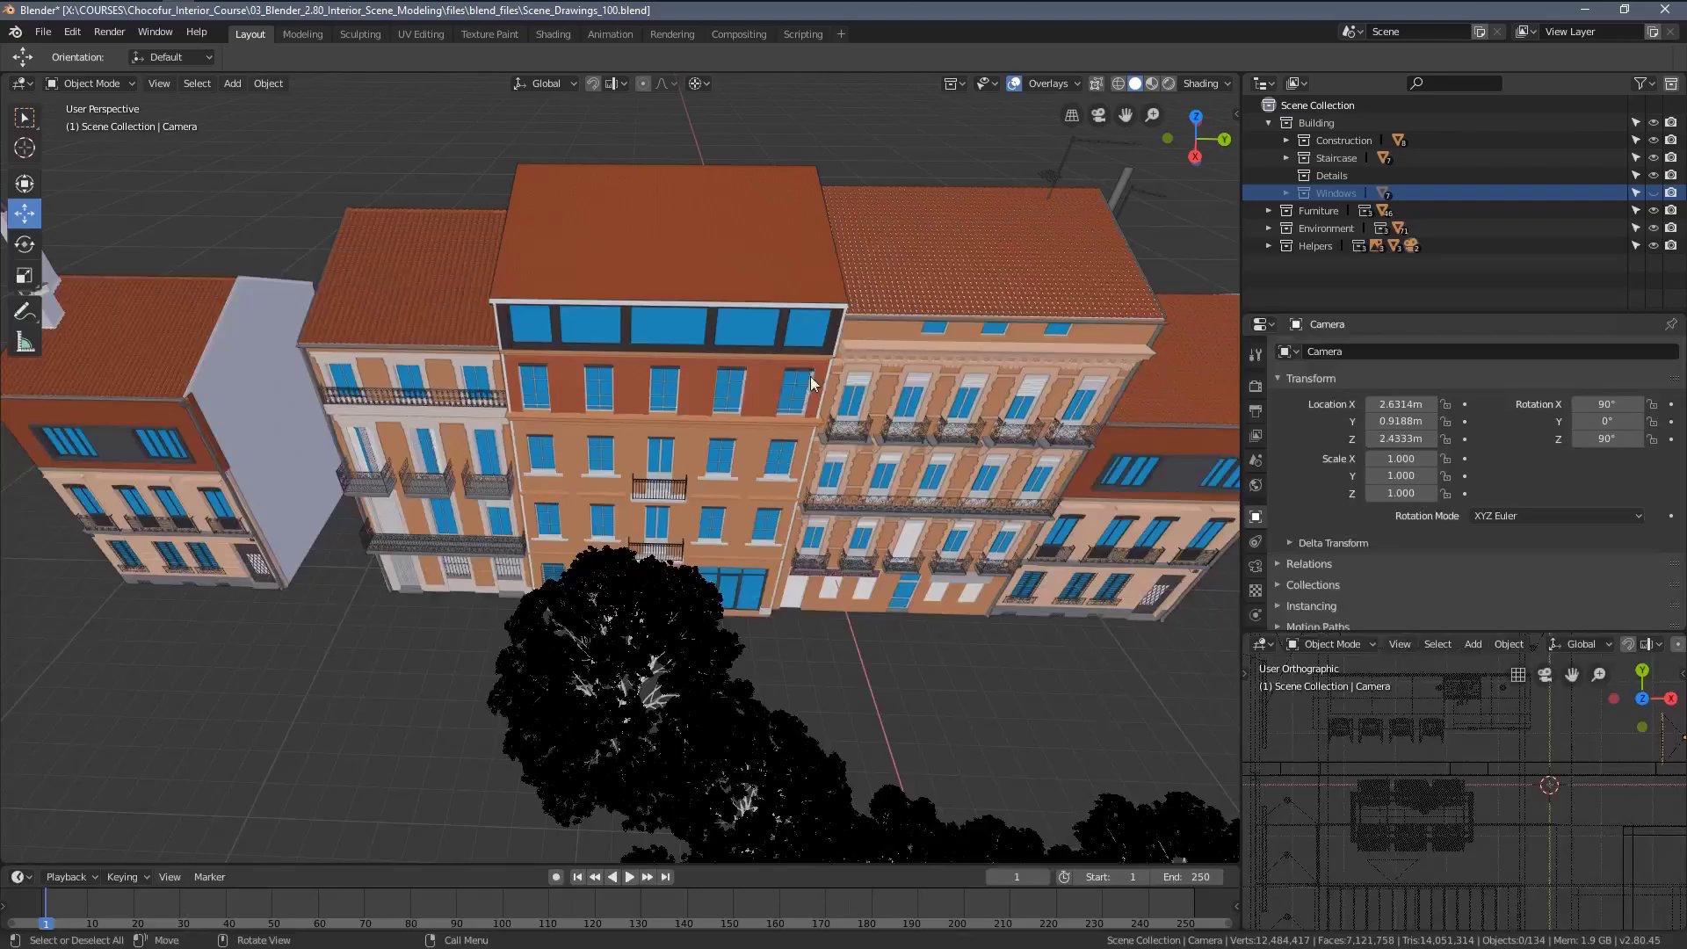
middle_drag(964, 443, 539, 441)
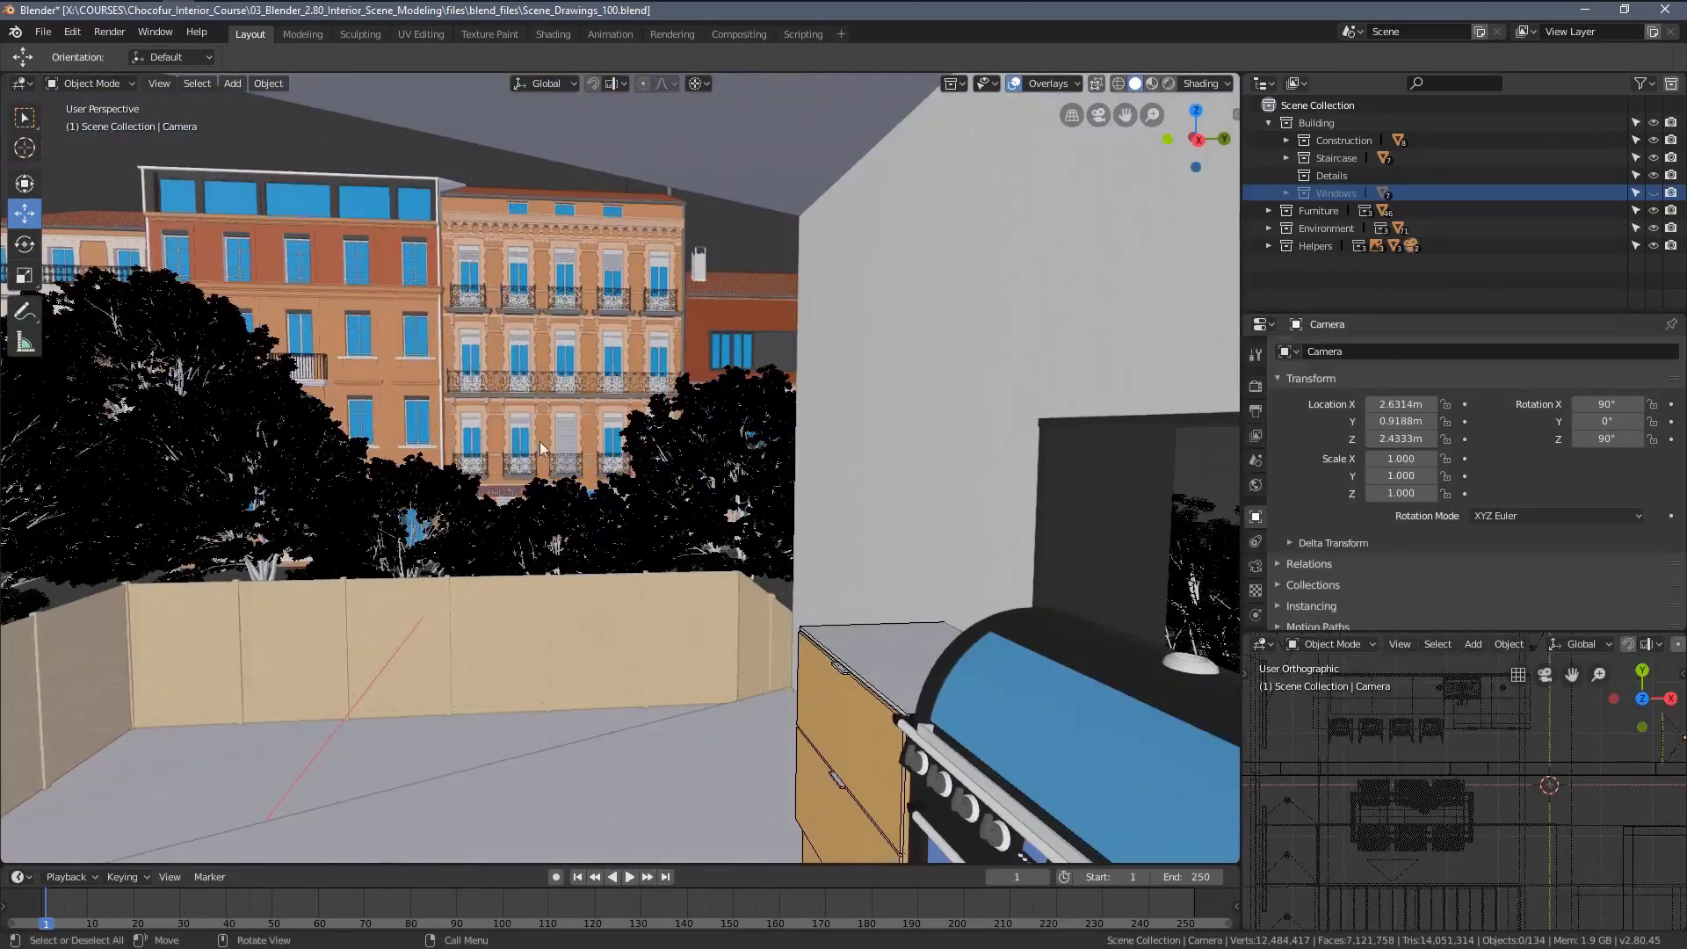
ctrl+middle_drag(441, 408, 500, 485)
shift+middle_drag(230, 486, 547, 643)
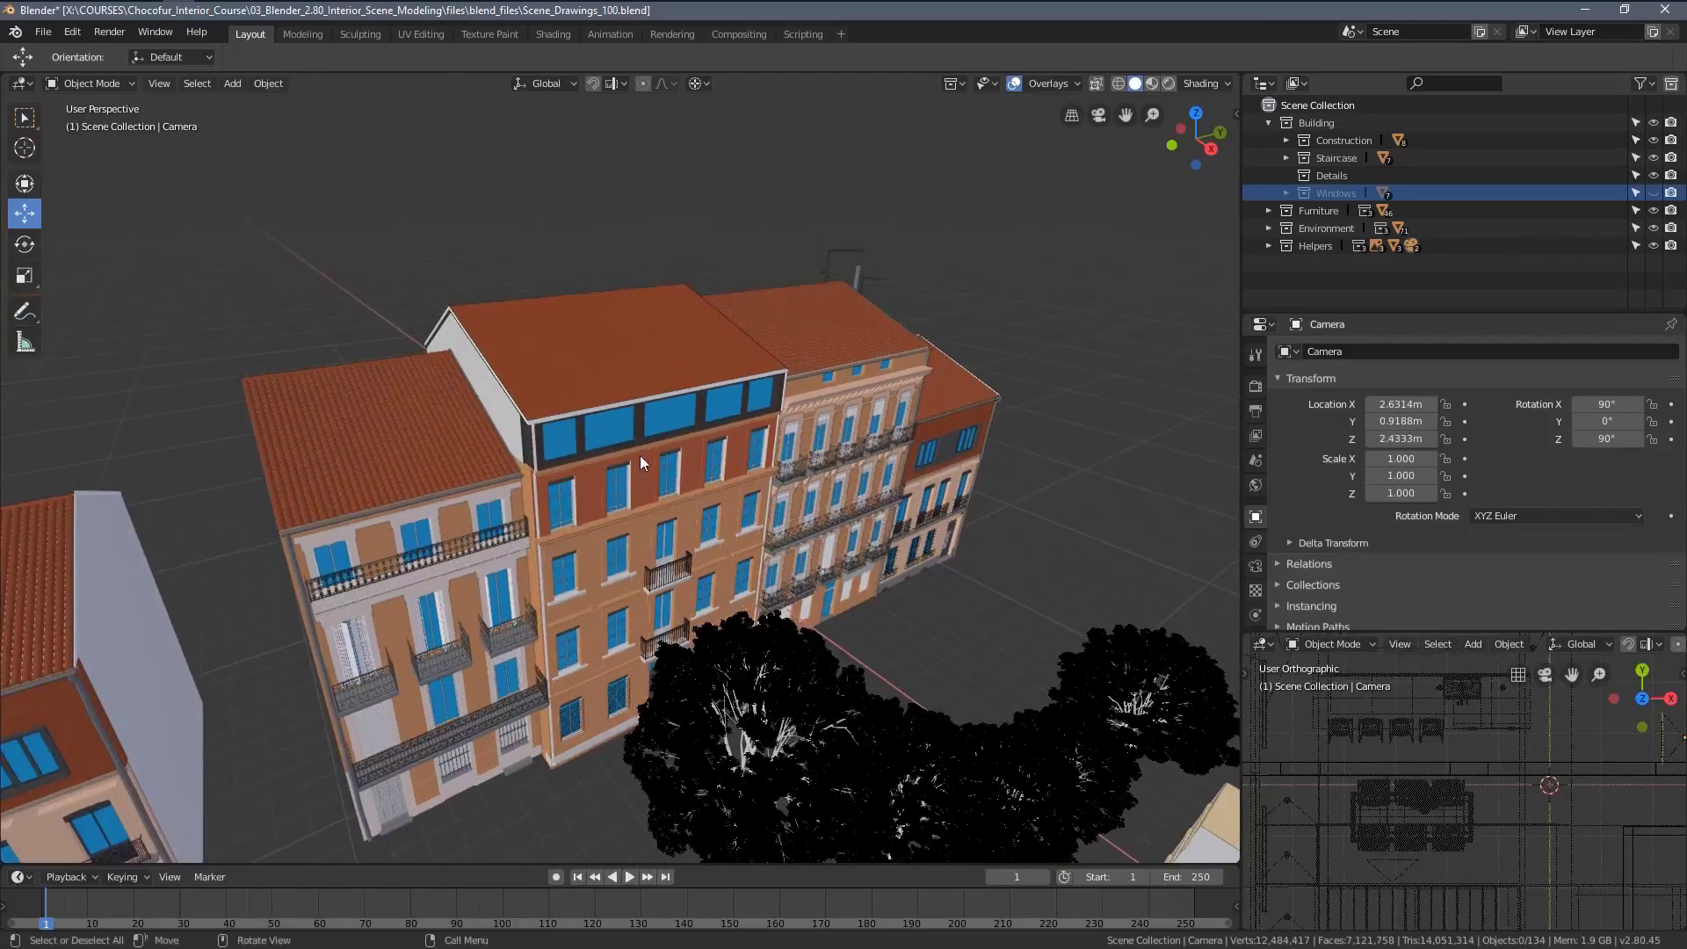
click(670, 404)
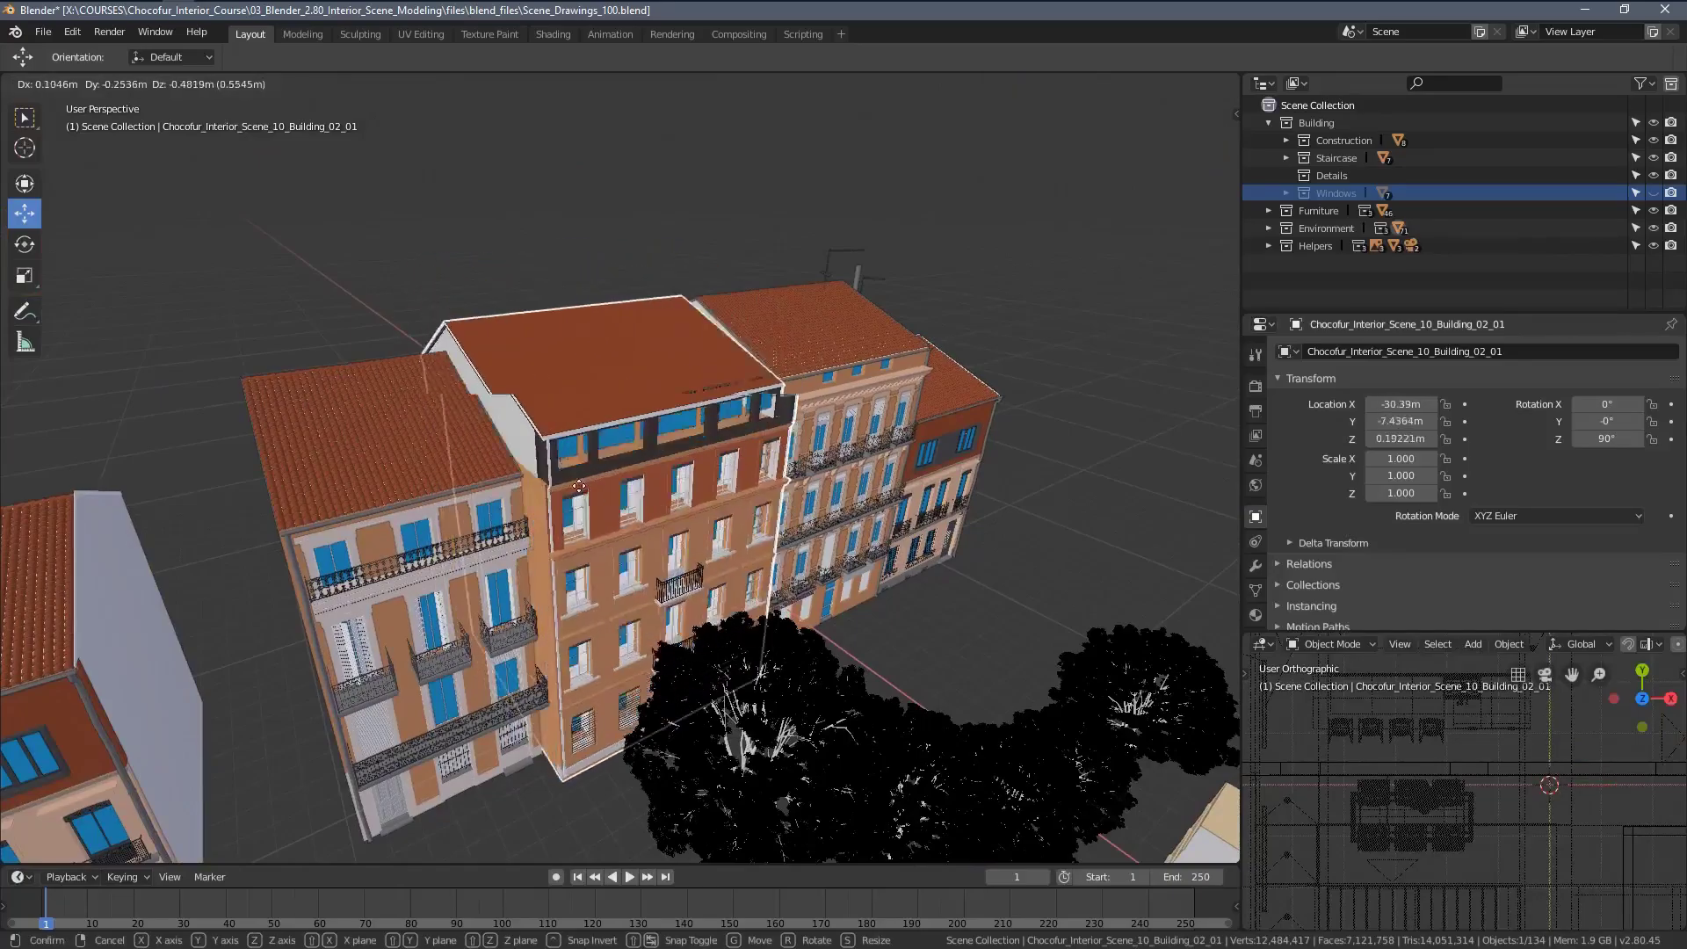
scroll(760, 494, down, 2)
middle_drag(760, 495, 717, 509)
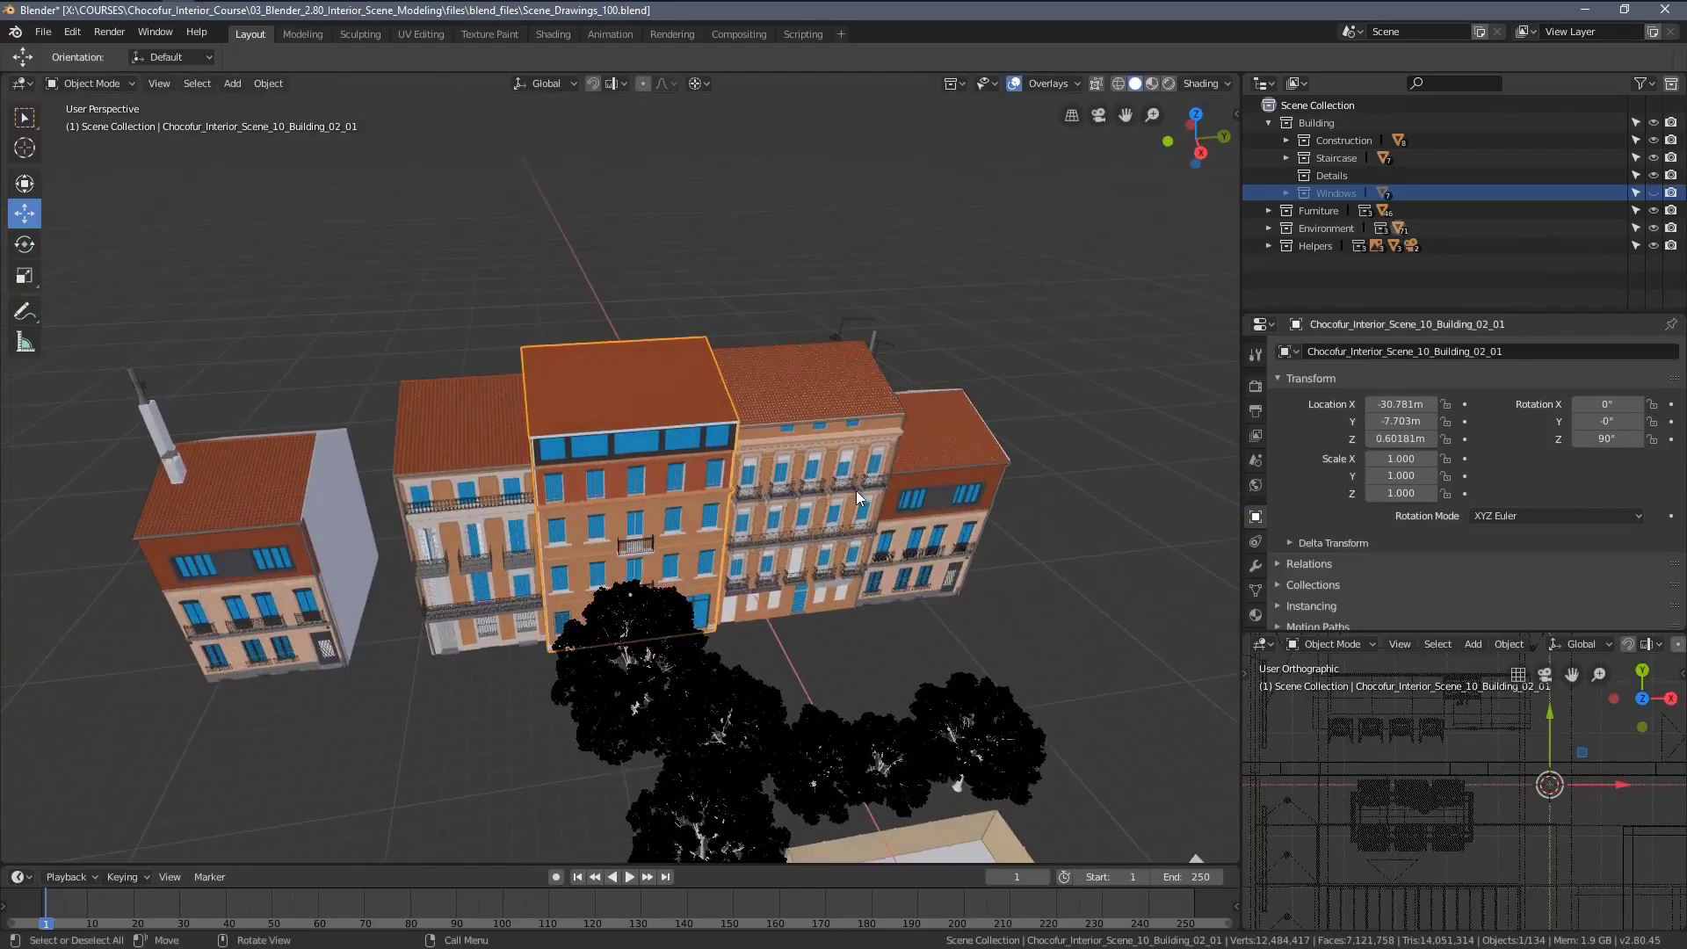
shift+middle_drag(673, 666, 587, 579)
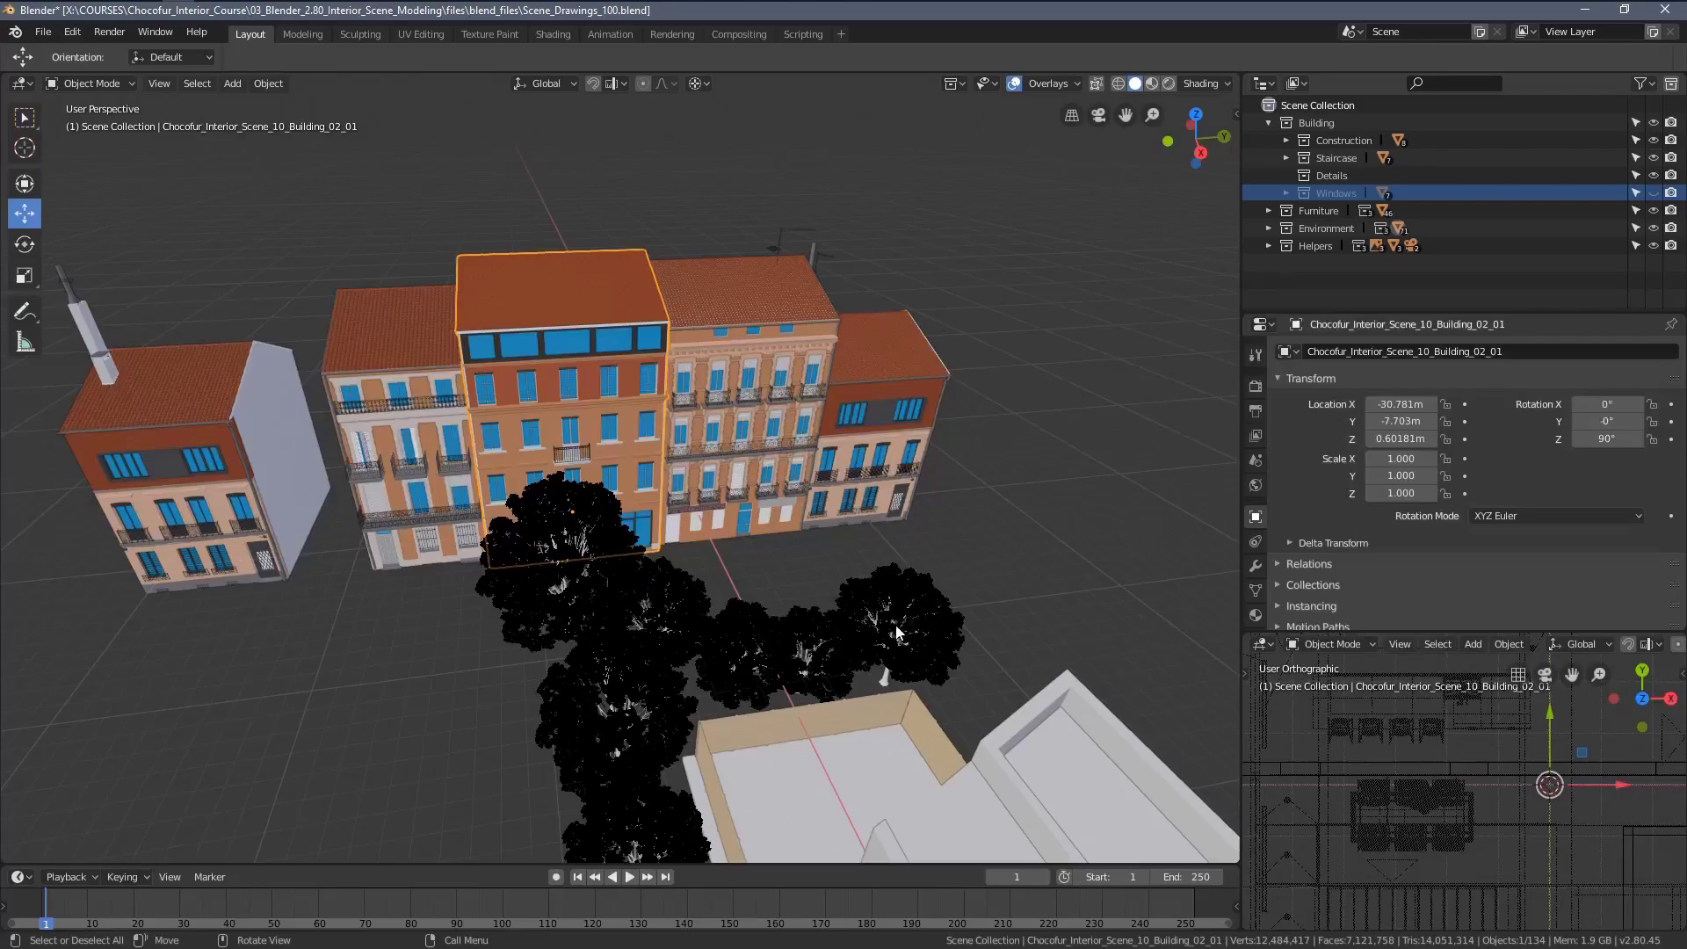
middle_drag(758, 581, 731, 554)
key(KP_0)
key(Home)
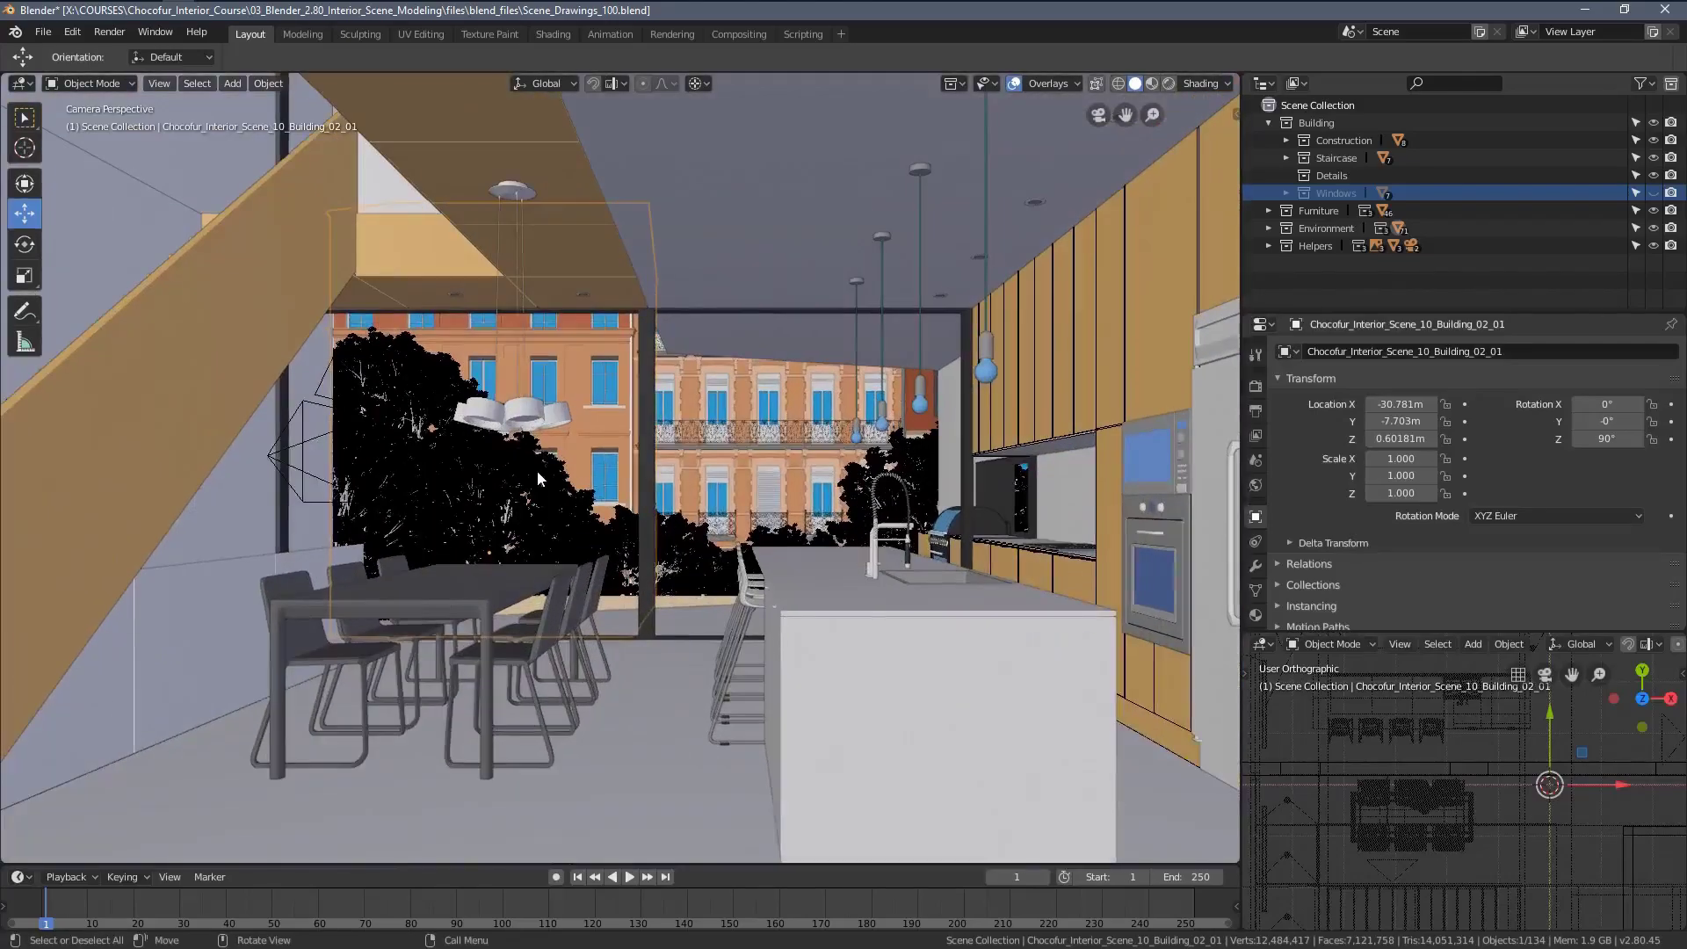
Compare the exterior building layout seen from above with how it appears through the room's window openings.
middle_drag(690, 434, 439, 461)
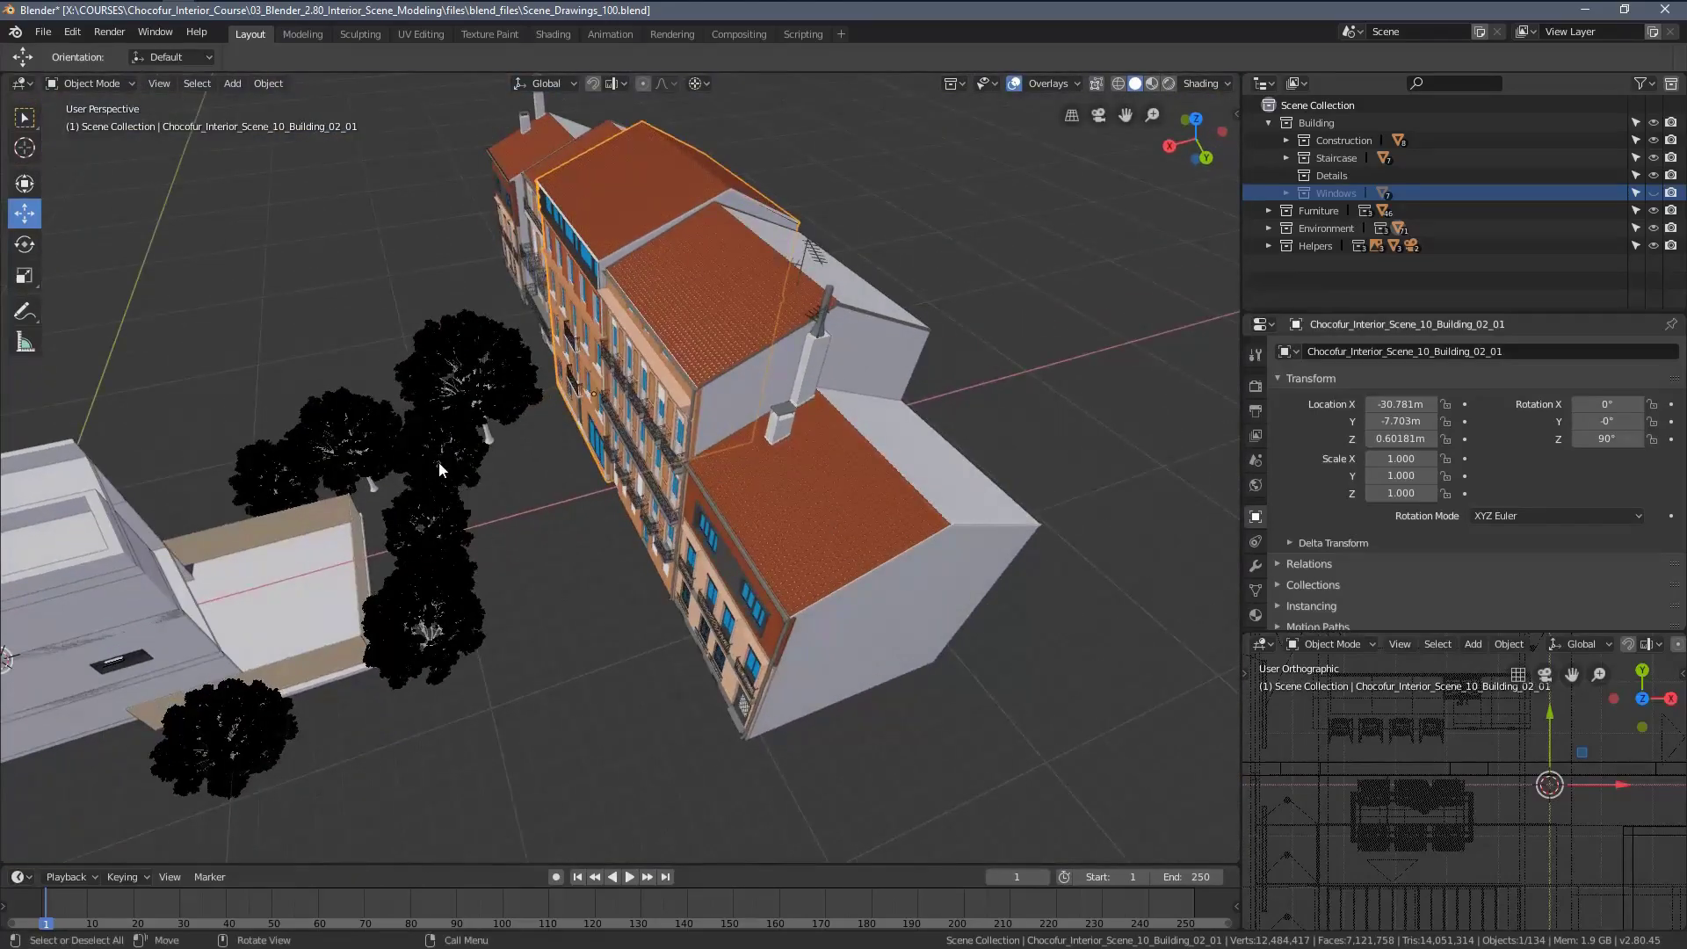
key(KP_0)
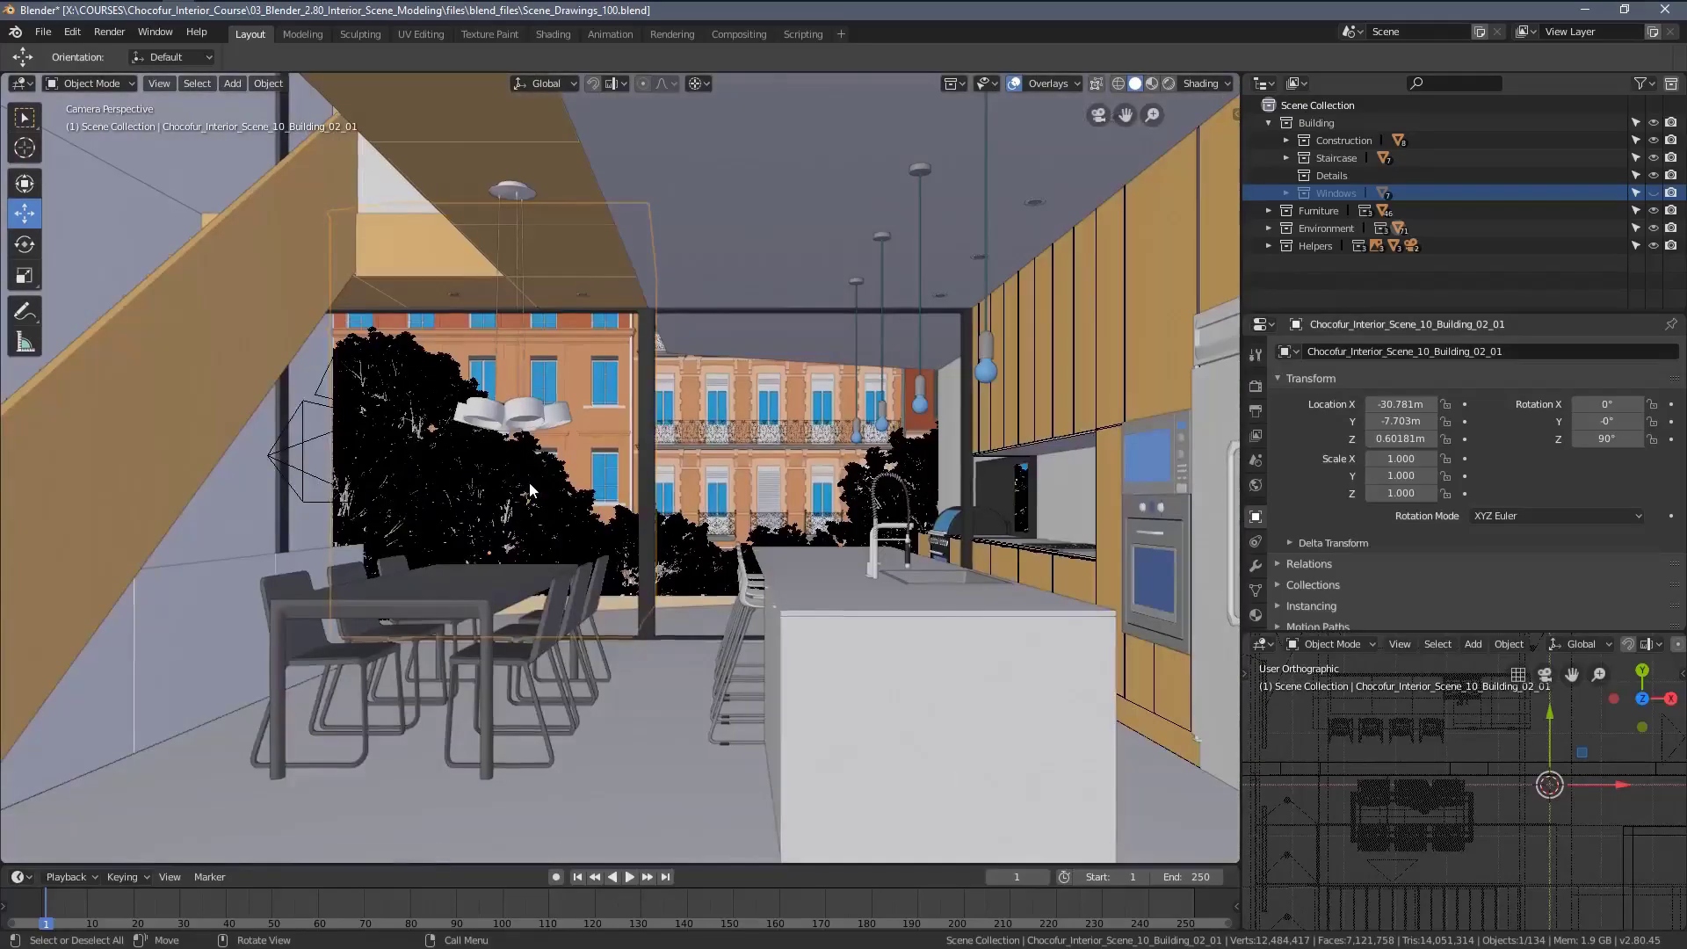
key(Home)
key(KP_0)
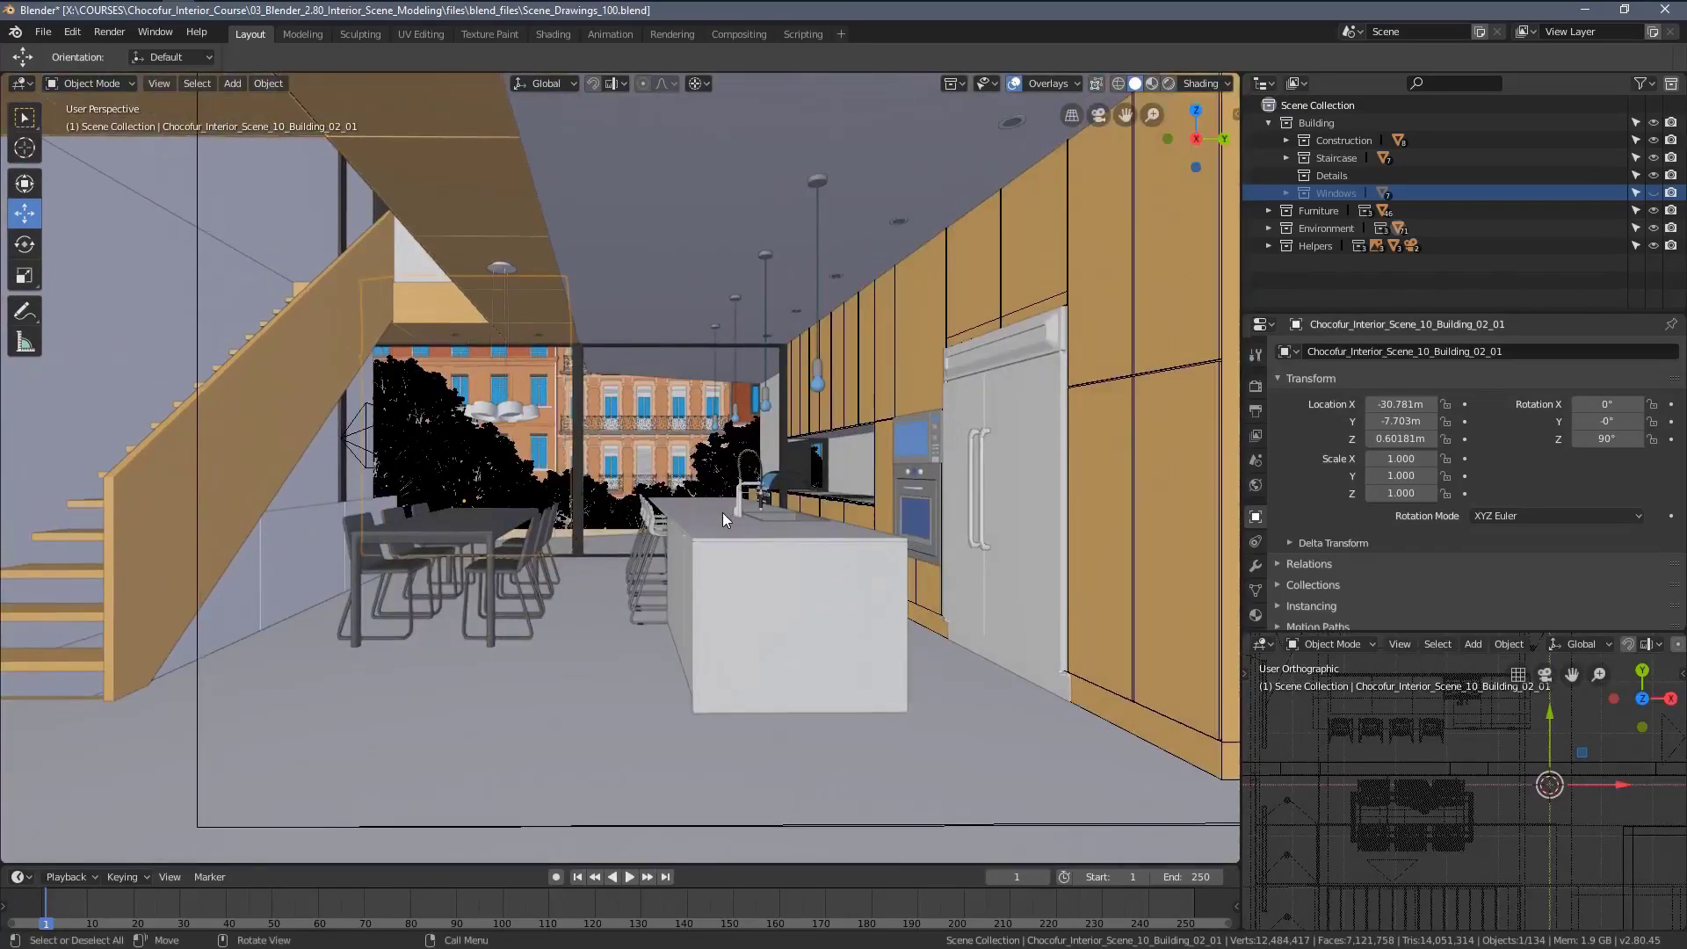
key(KP_0)
shift+middle_drag(597, 432, 381, 515)
scroll(592, 451, down, 2)
scroll(580, 455, up, 4)
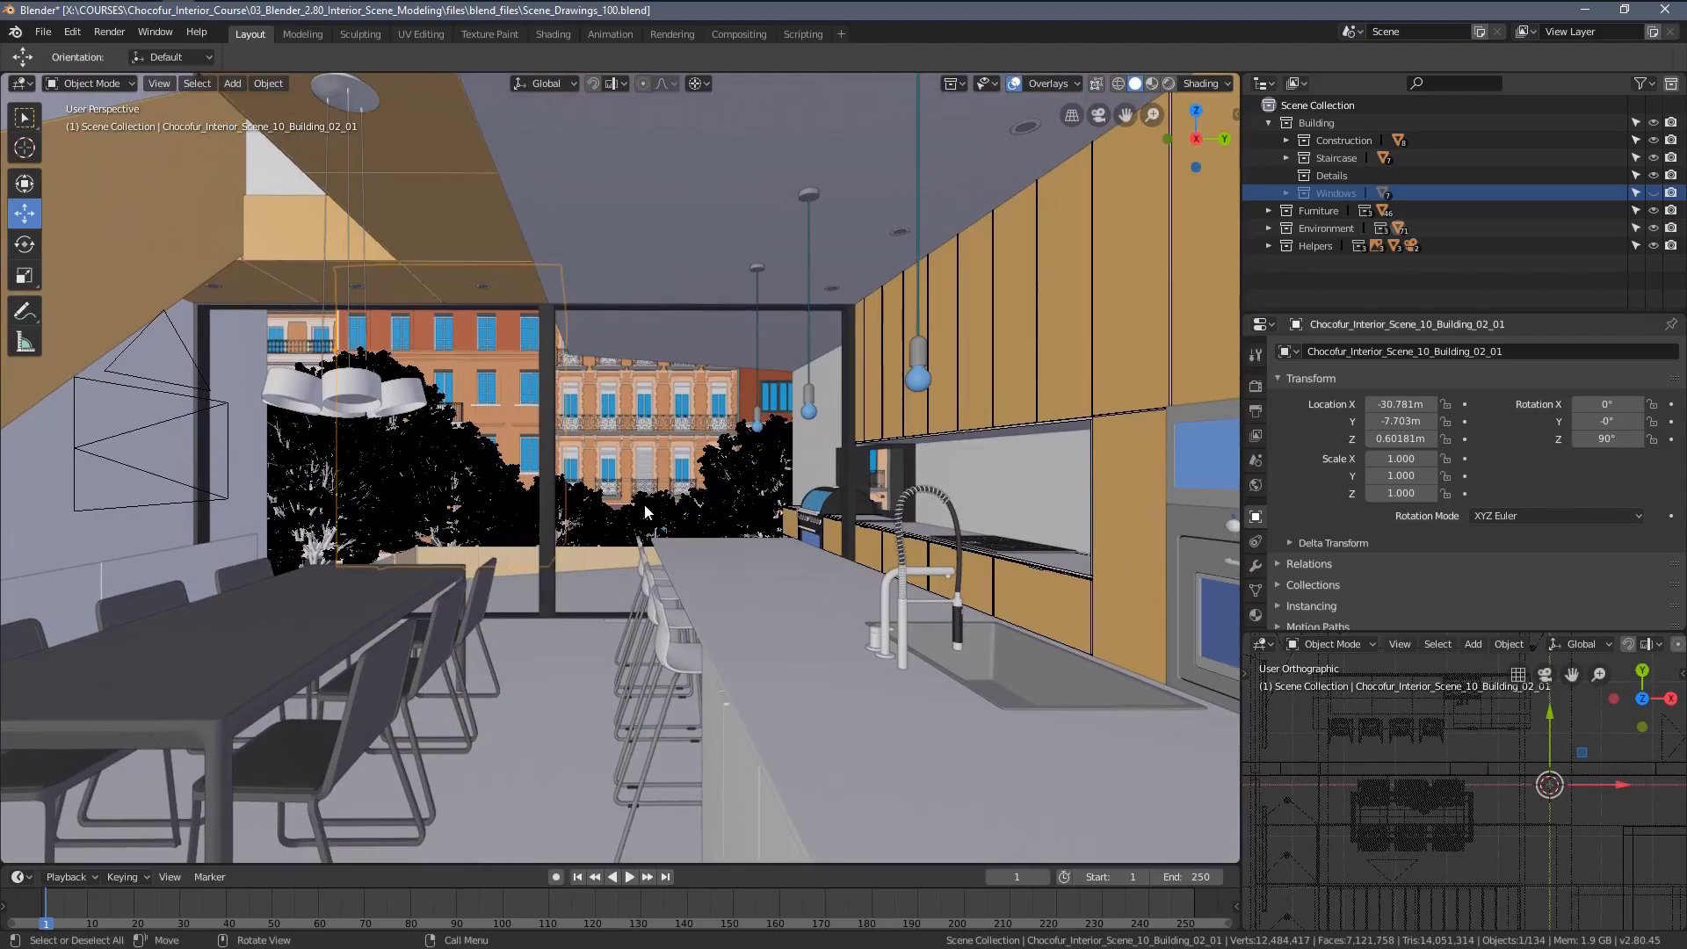
shift+middle_drag(623, 476, 576, 510)
Inspect the fenced patio, outdoor grill and backdrop facades from several distances using walk navigation inside the room.
key(shift+grave)
key(w)
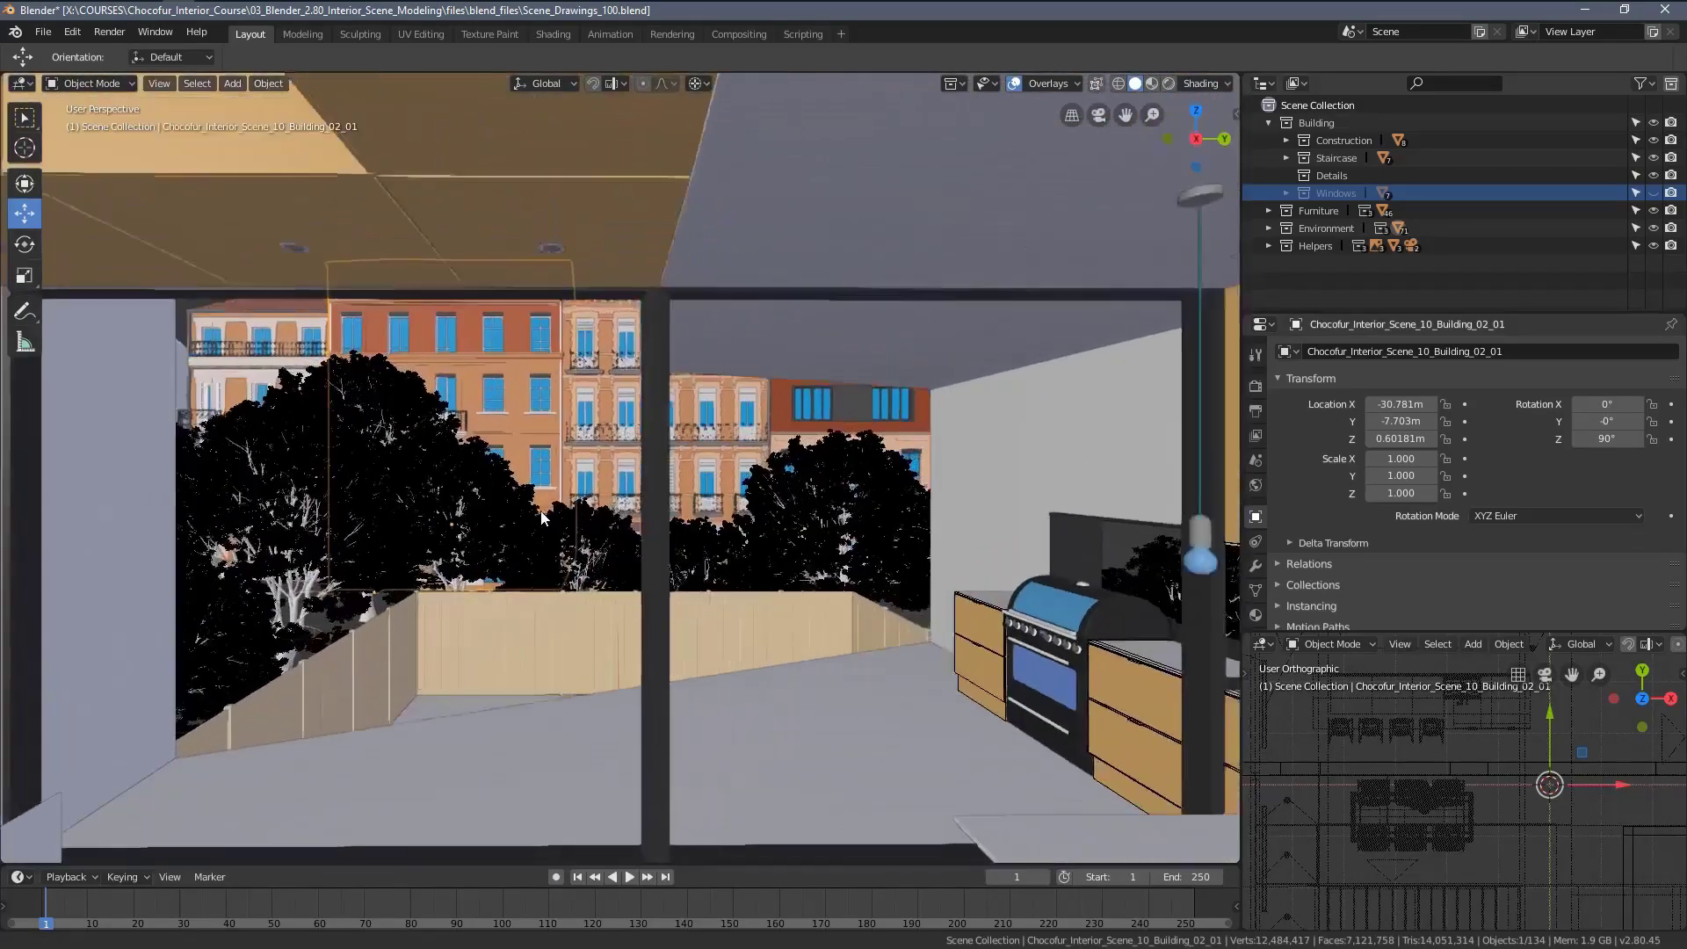
click(397, 449)
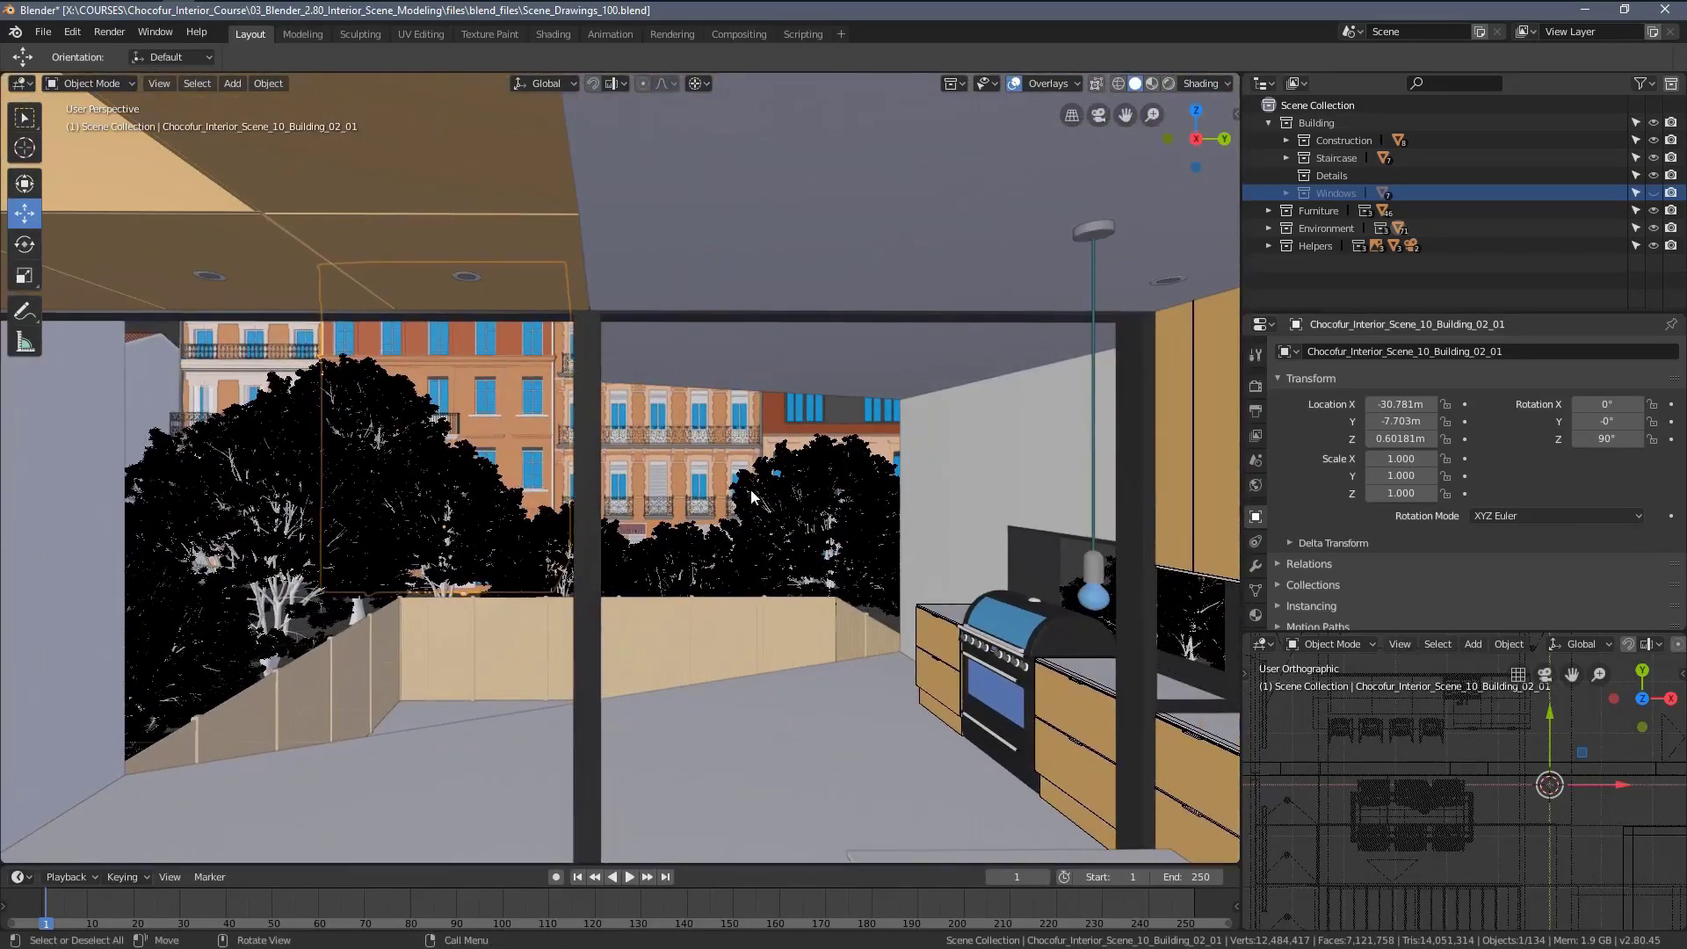
key(shift+grave)
key(s)
click(694, 512)
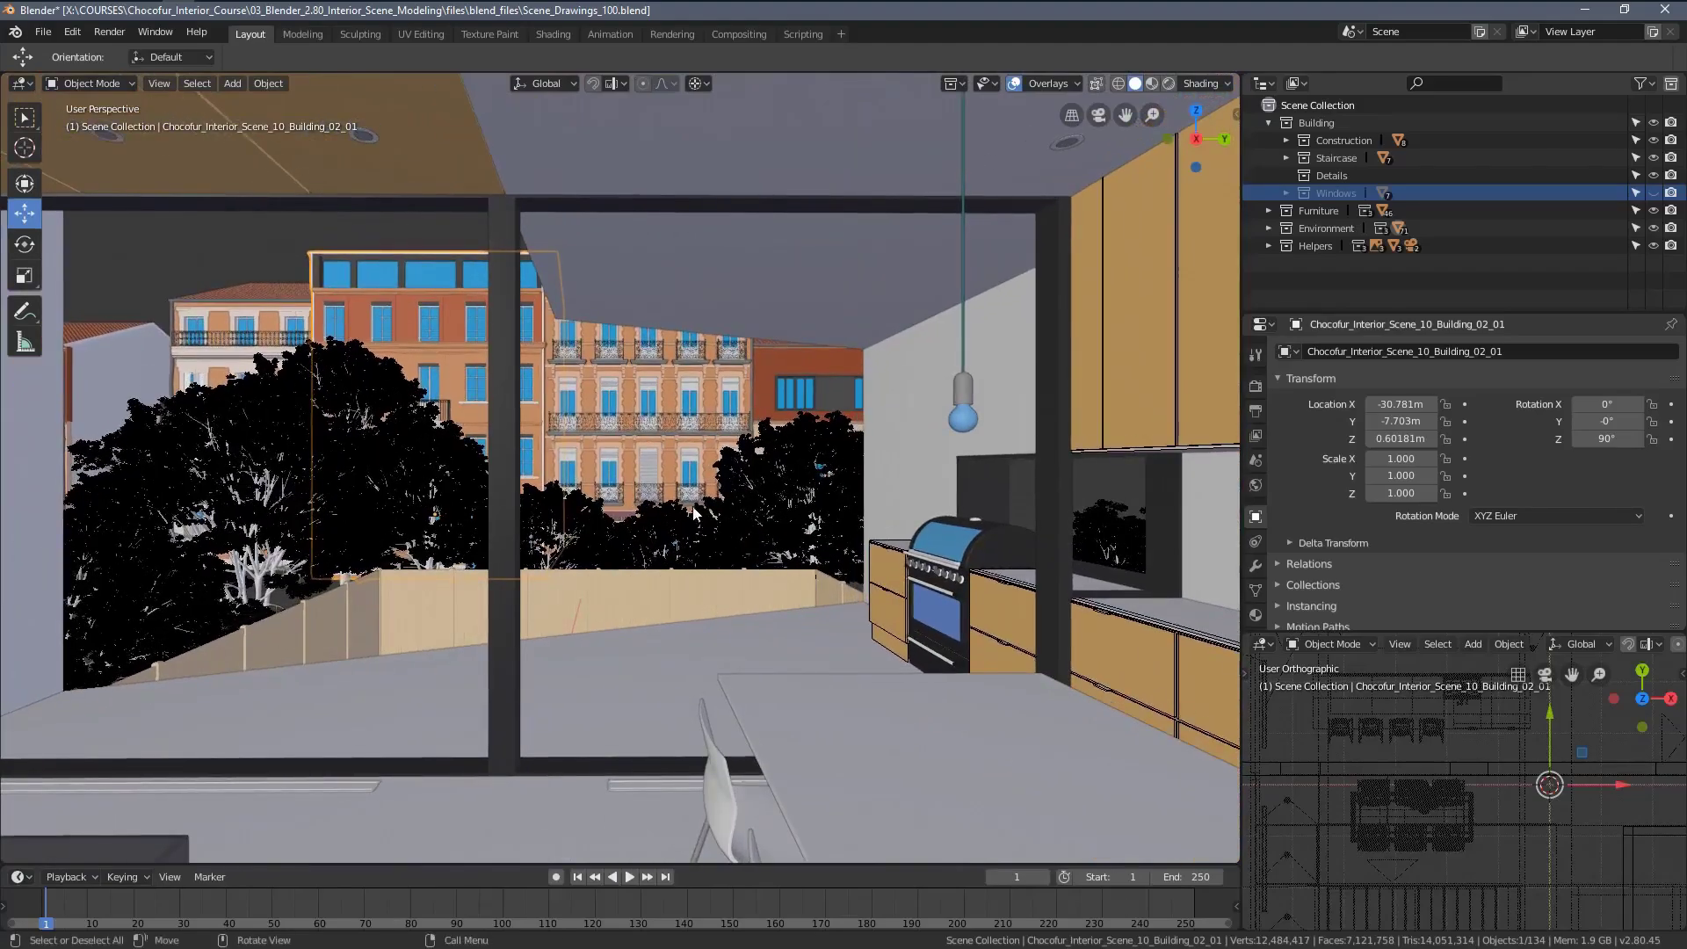
key(shift+grave)
key(s)
click(692, 507)
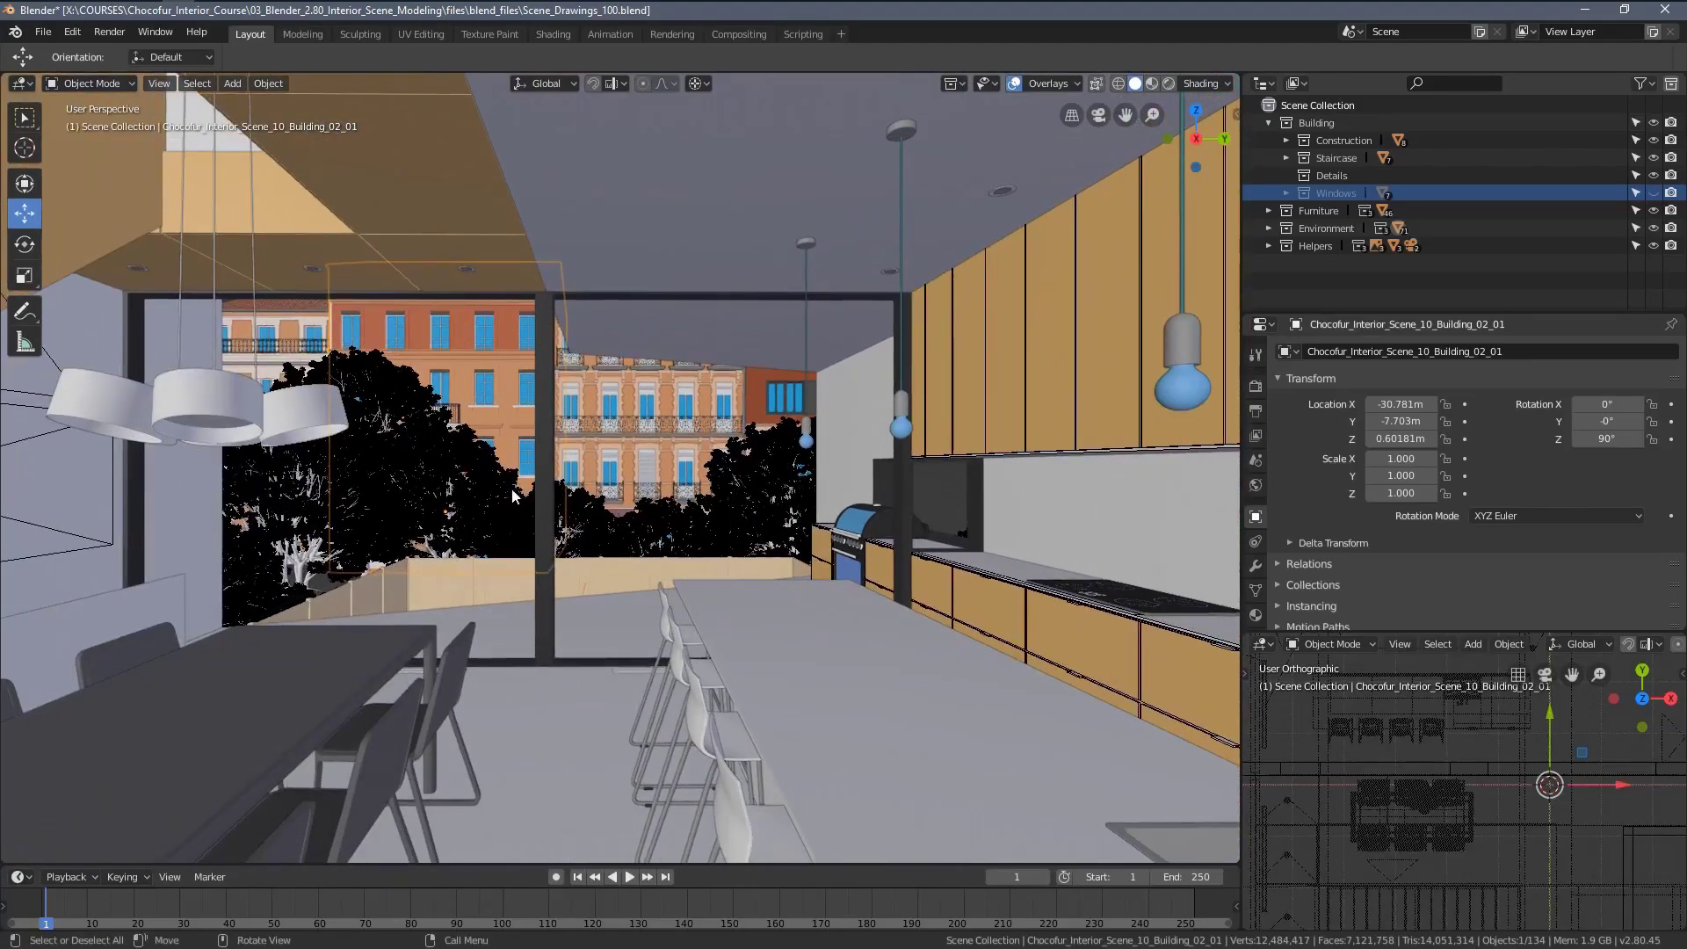
Inspect the building facades and garden trees from outside the house, and return to the interior viewpoint.
key(shift+grave)
key(w)
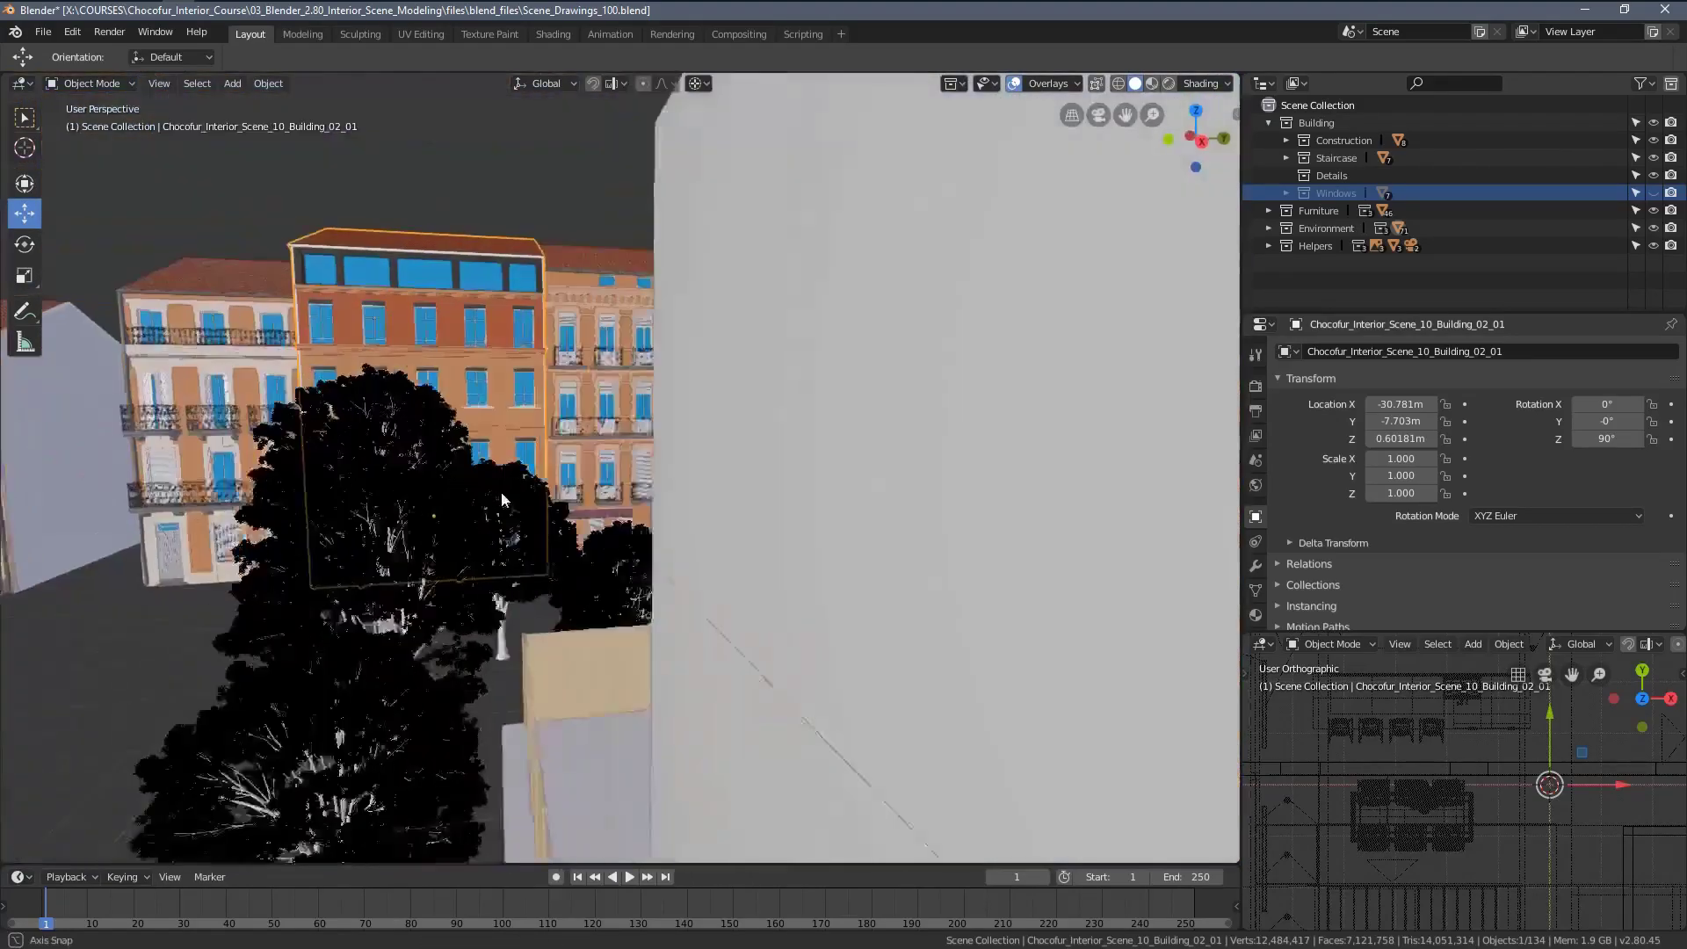
click(716, 576)
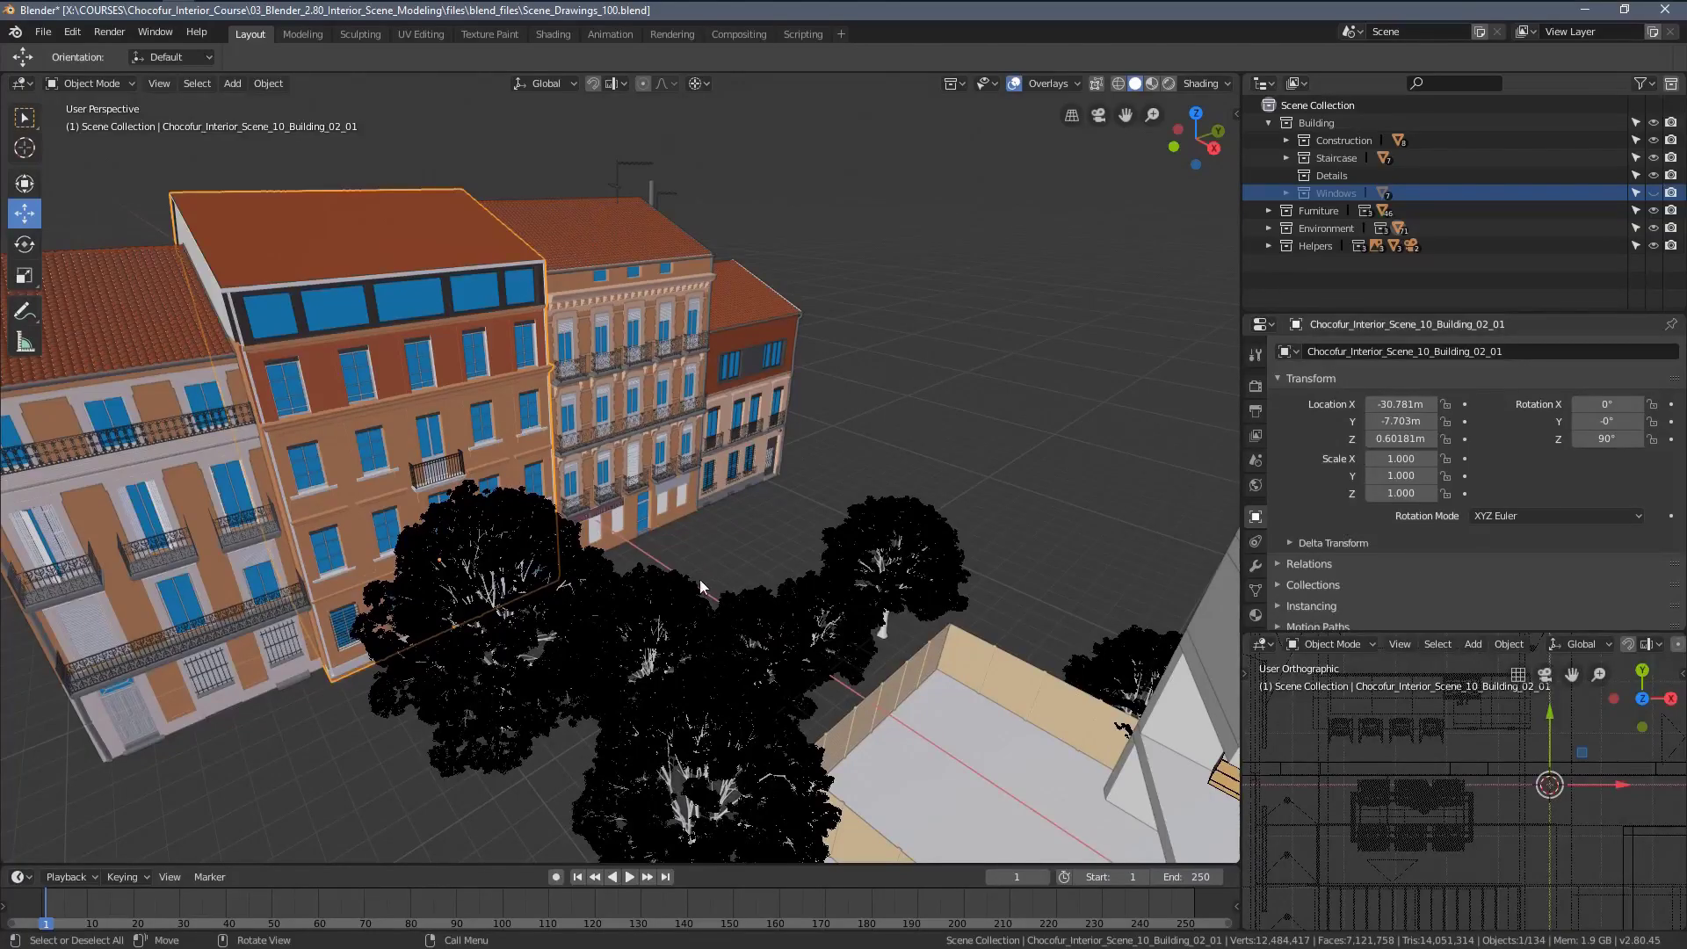
middle_drag(699, 581, 545, 529)
scroll(584, 518, down, 2)
shift+middle_drag(425, 529, 456, 503)
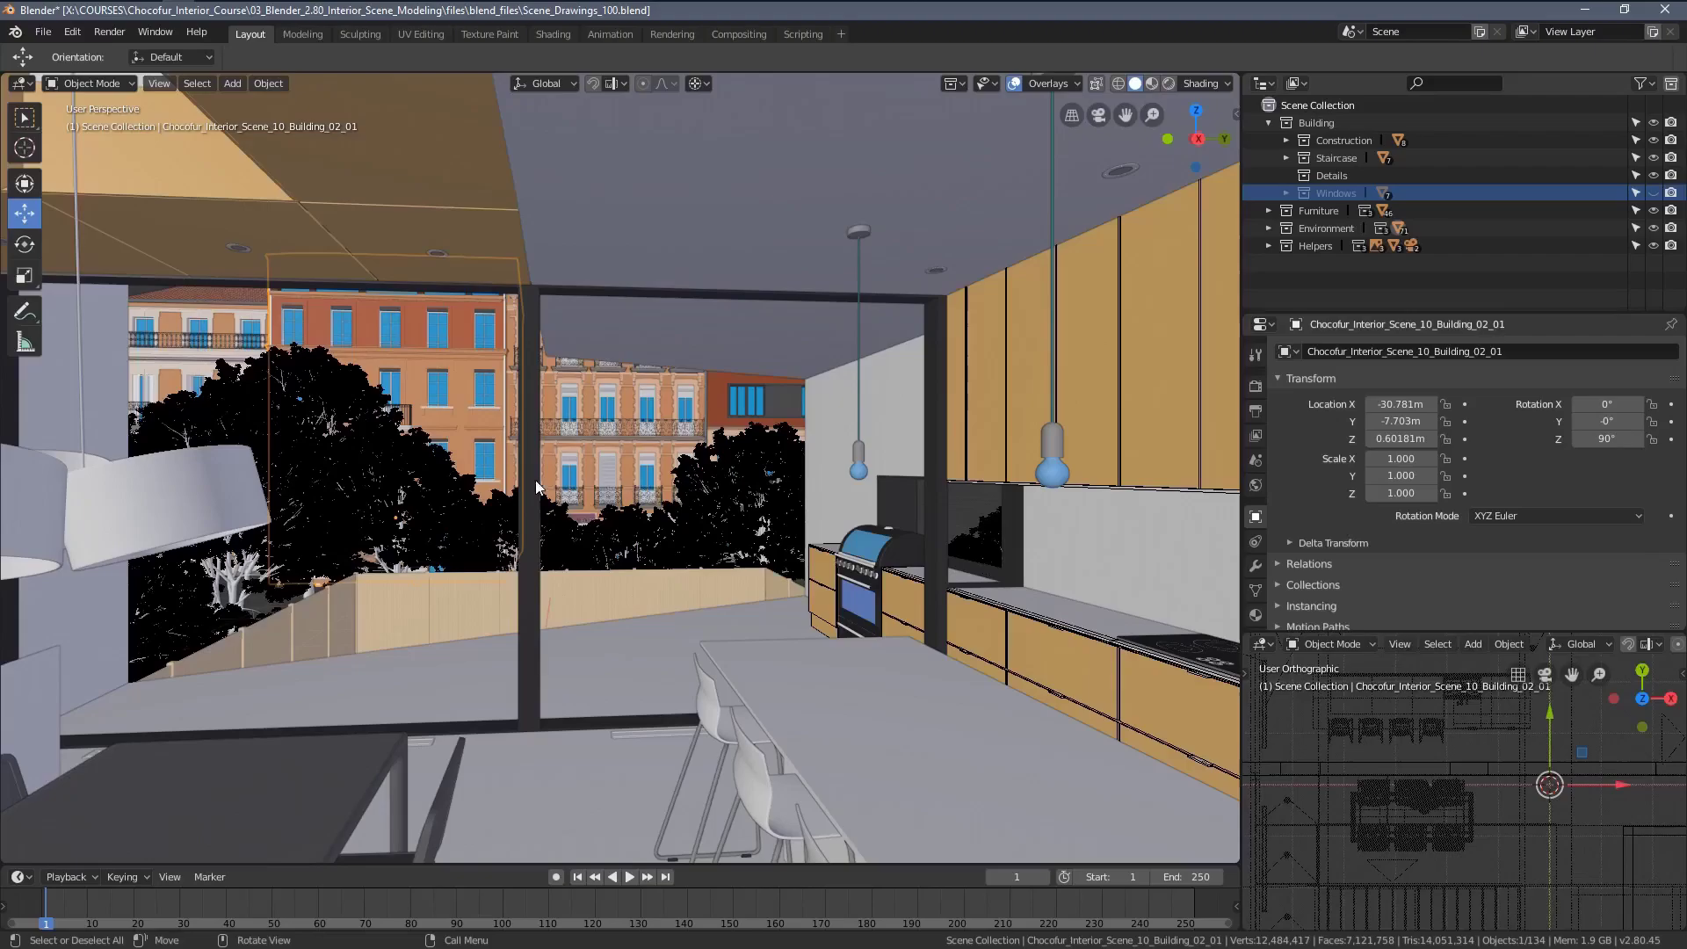
shift+middle_drag(665, 485, 694, 614)
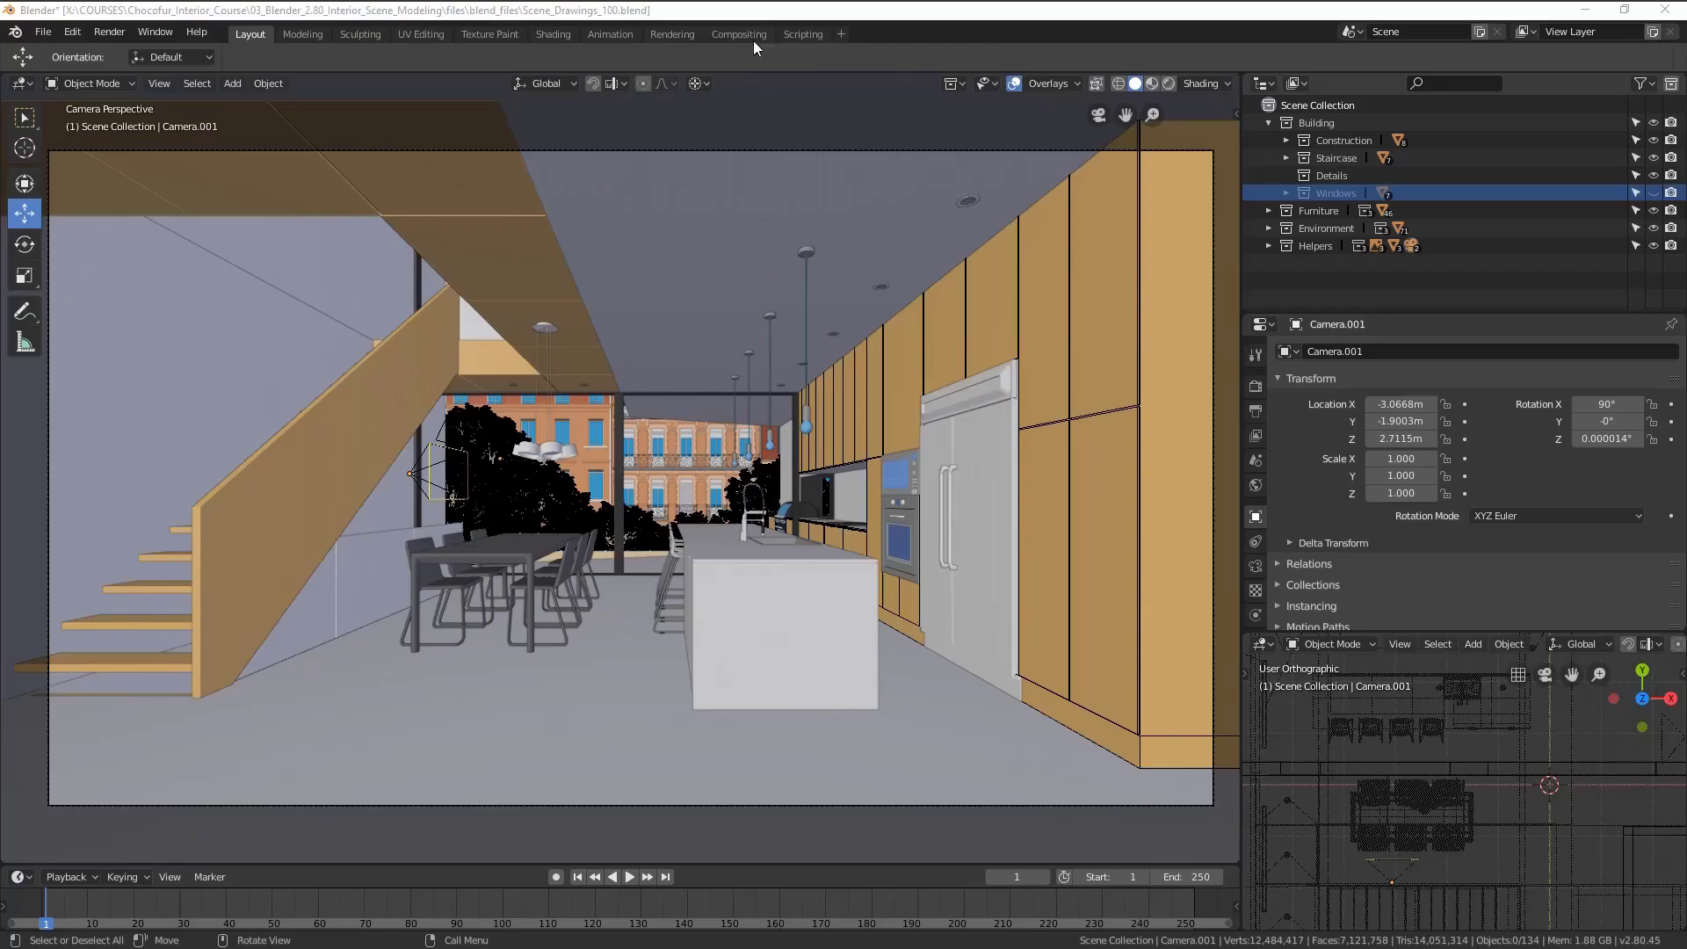
Set the render resolution percentage to 500% in the output dimensions, keeping the kitchen camera view.
scroll(498, 482, up, 2)
scroll(499, 482, up, 2)
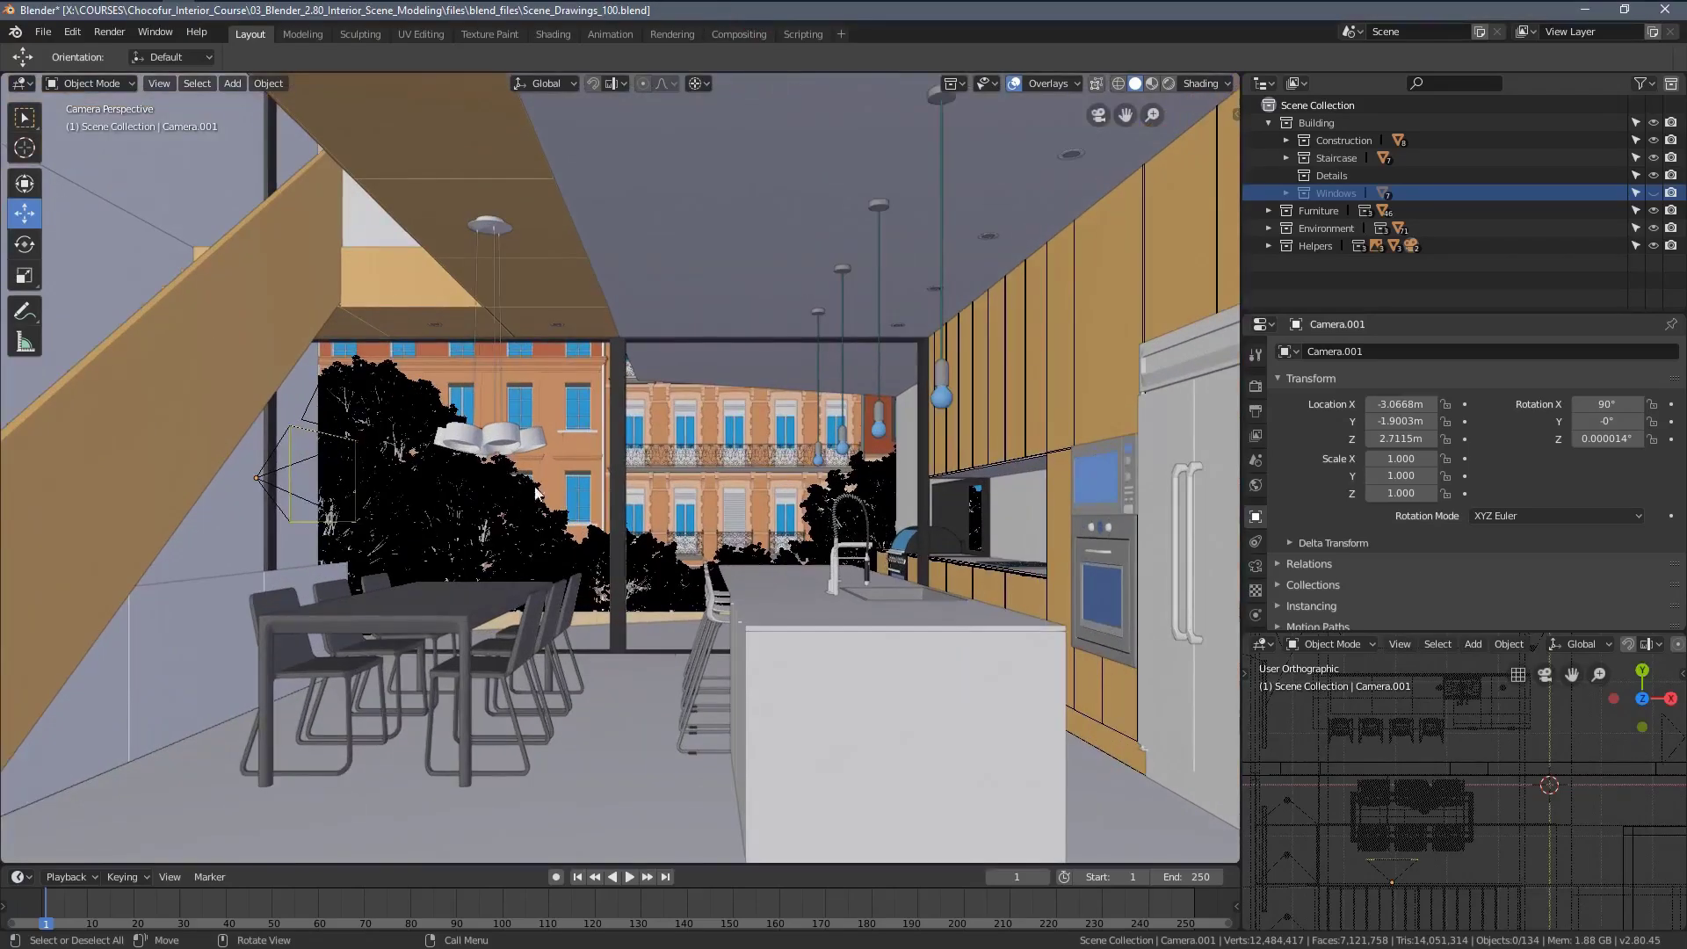
scroll(687, 492, up, 3)
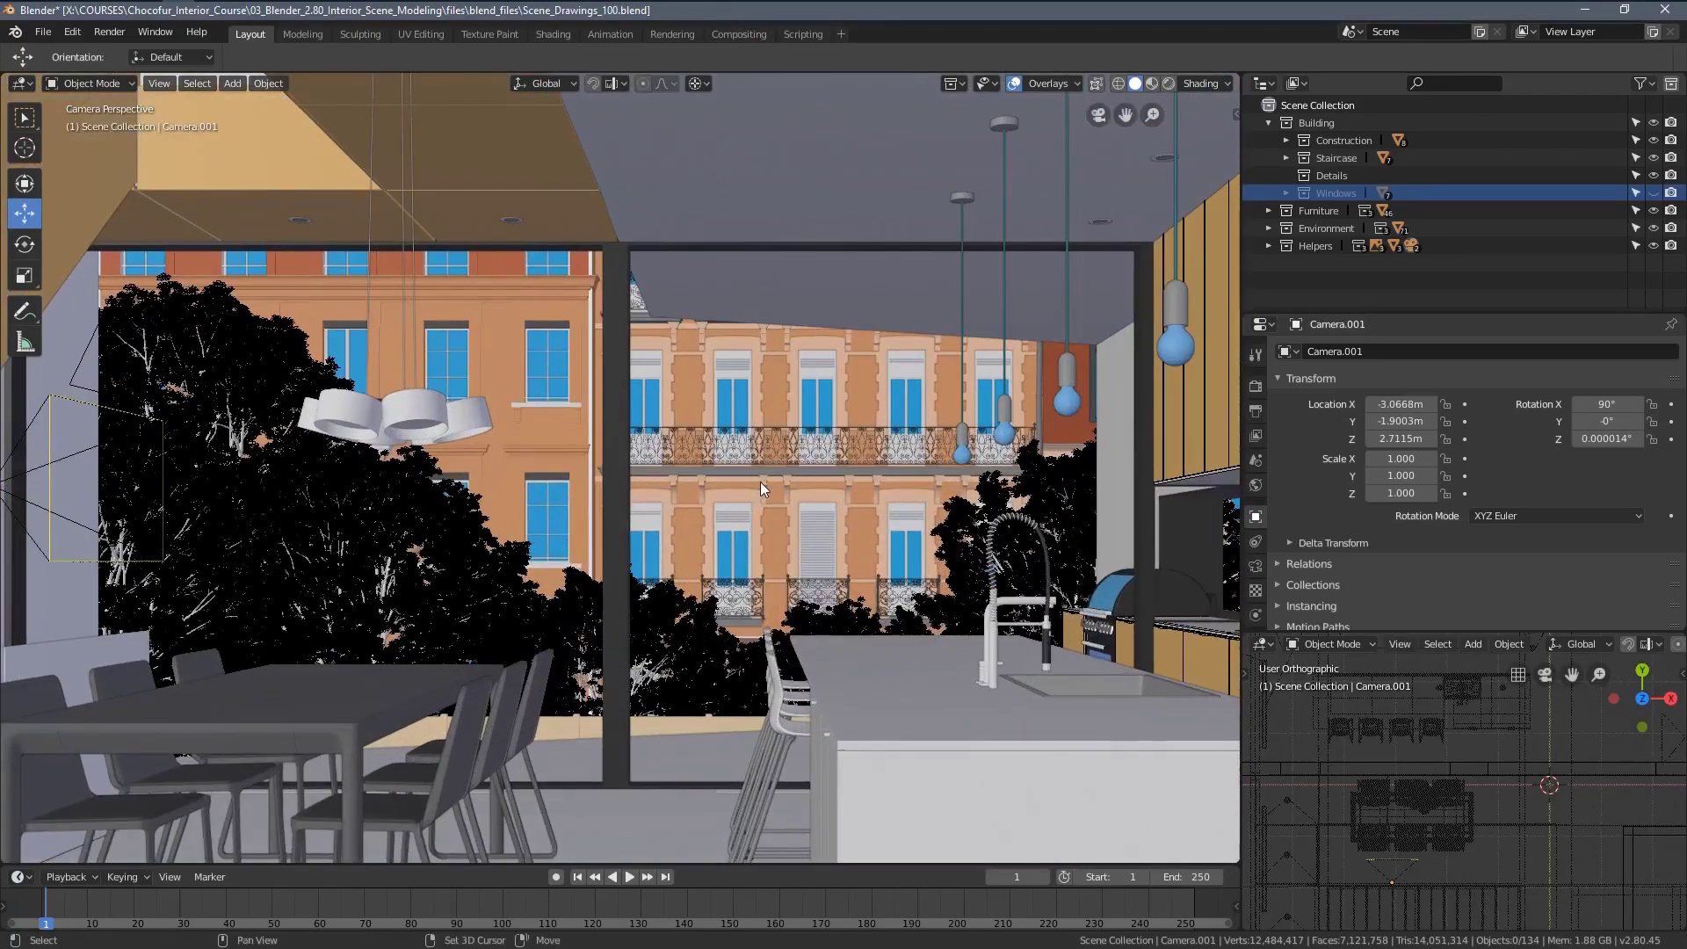
scroll(949, 470, up, 1)
click(1255, 386)
click(1255, 410)
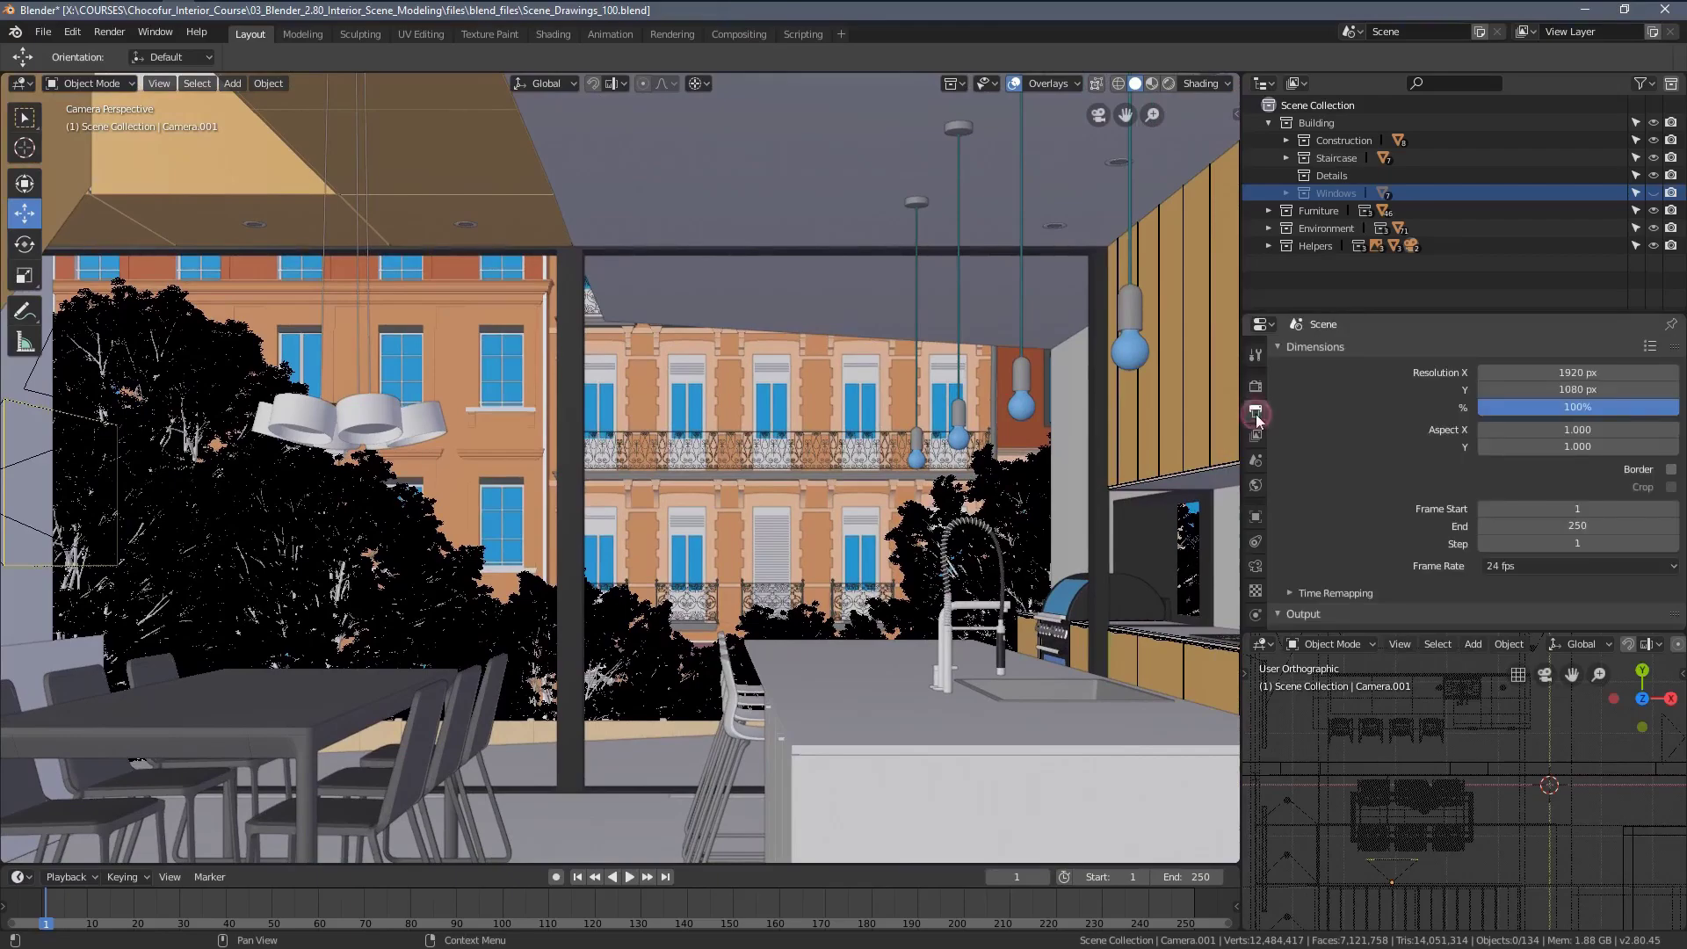
click(1625, 406)
text(500)
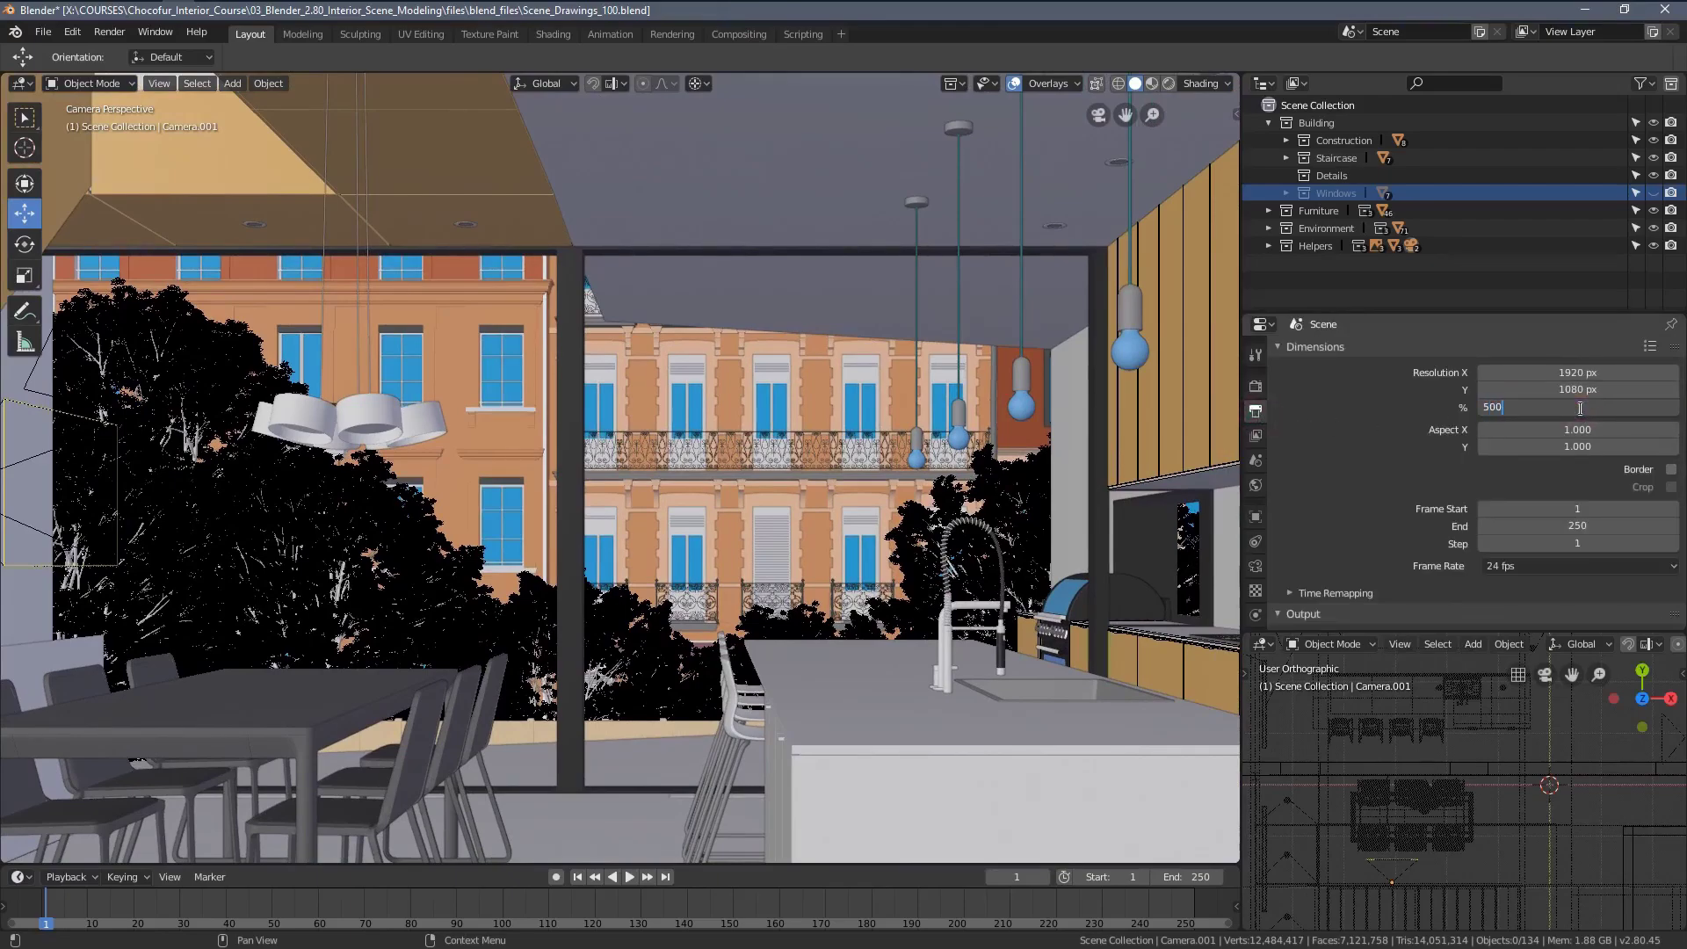
key(Return)
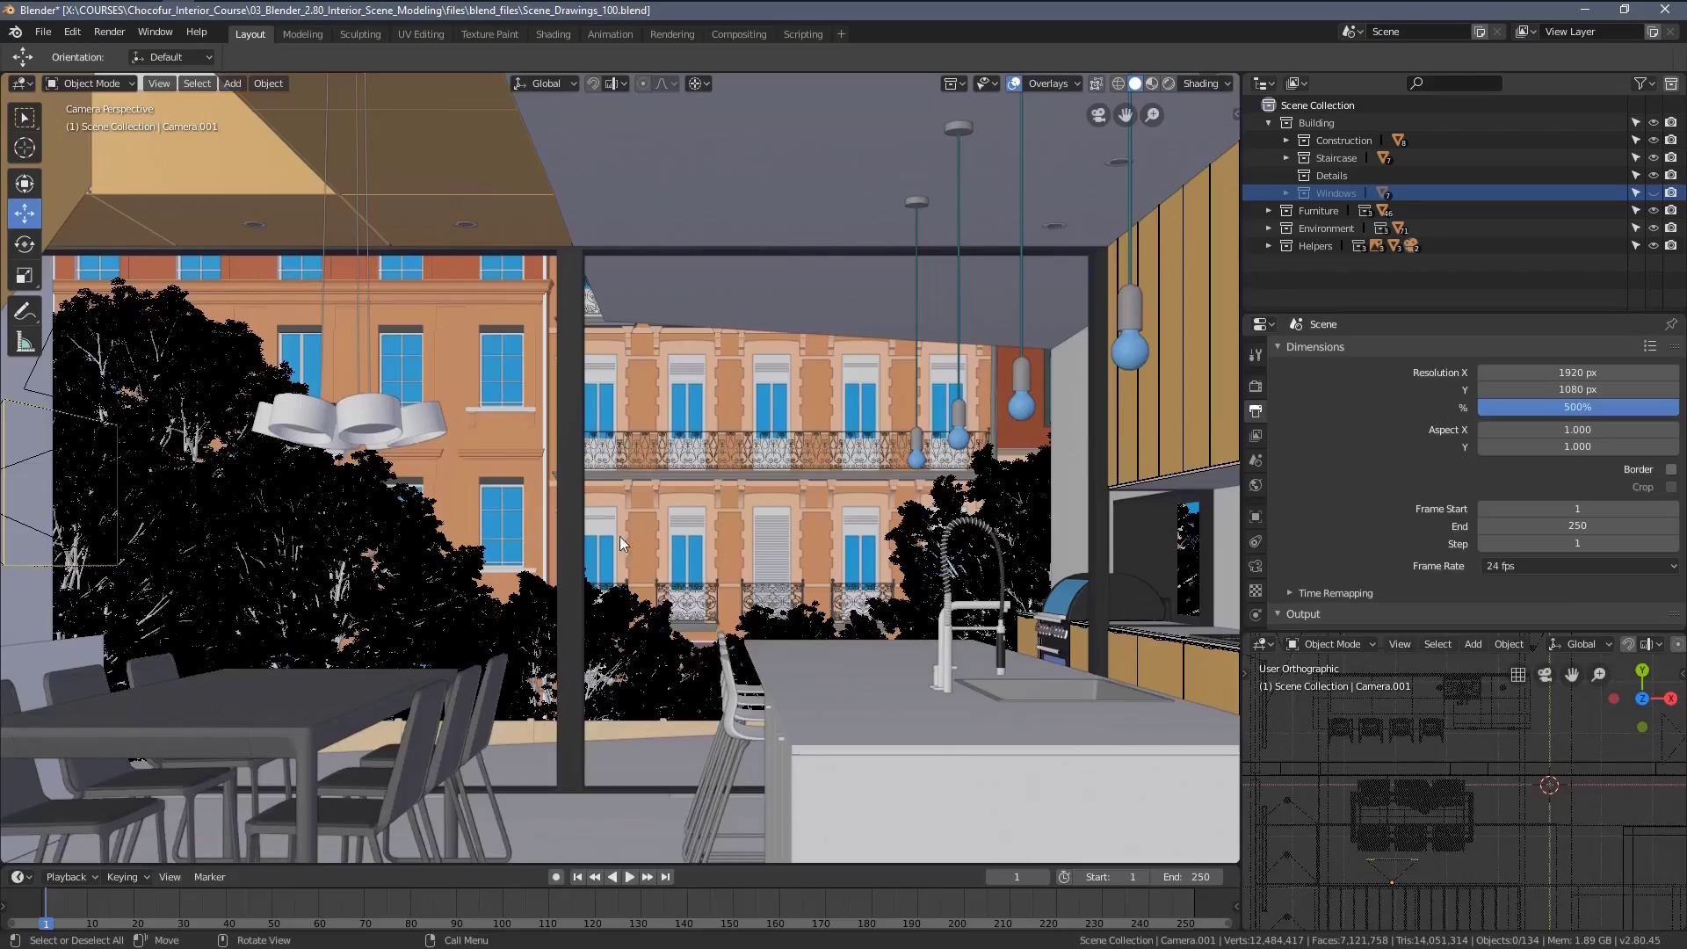
Inspect the wrought-iron balcony railings up close in the camera view and compare the two facades and trees across the window mullion.
scroll(620, 536, up, 3)
scroll(703, 519, up, 5)
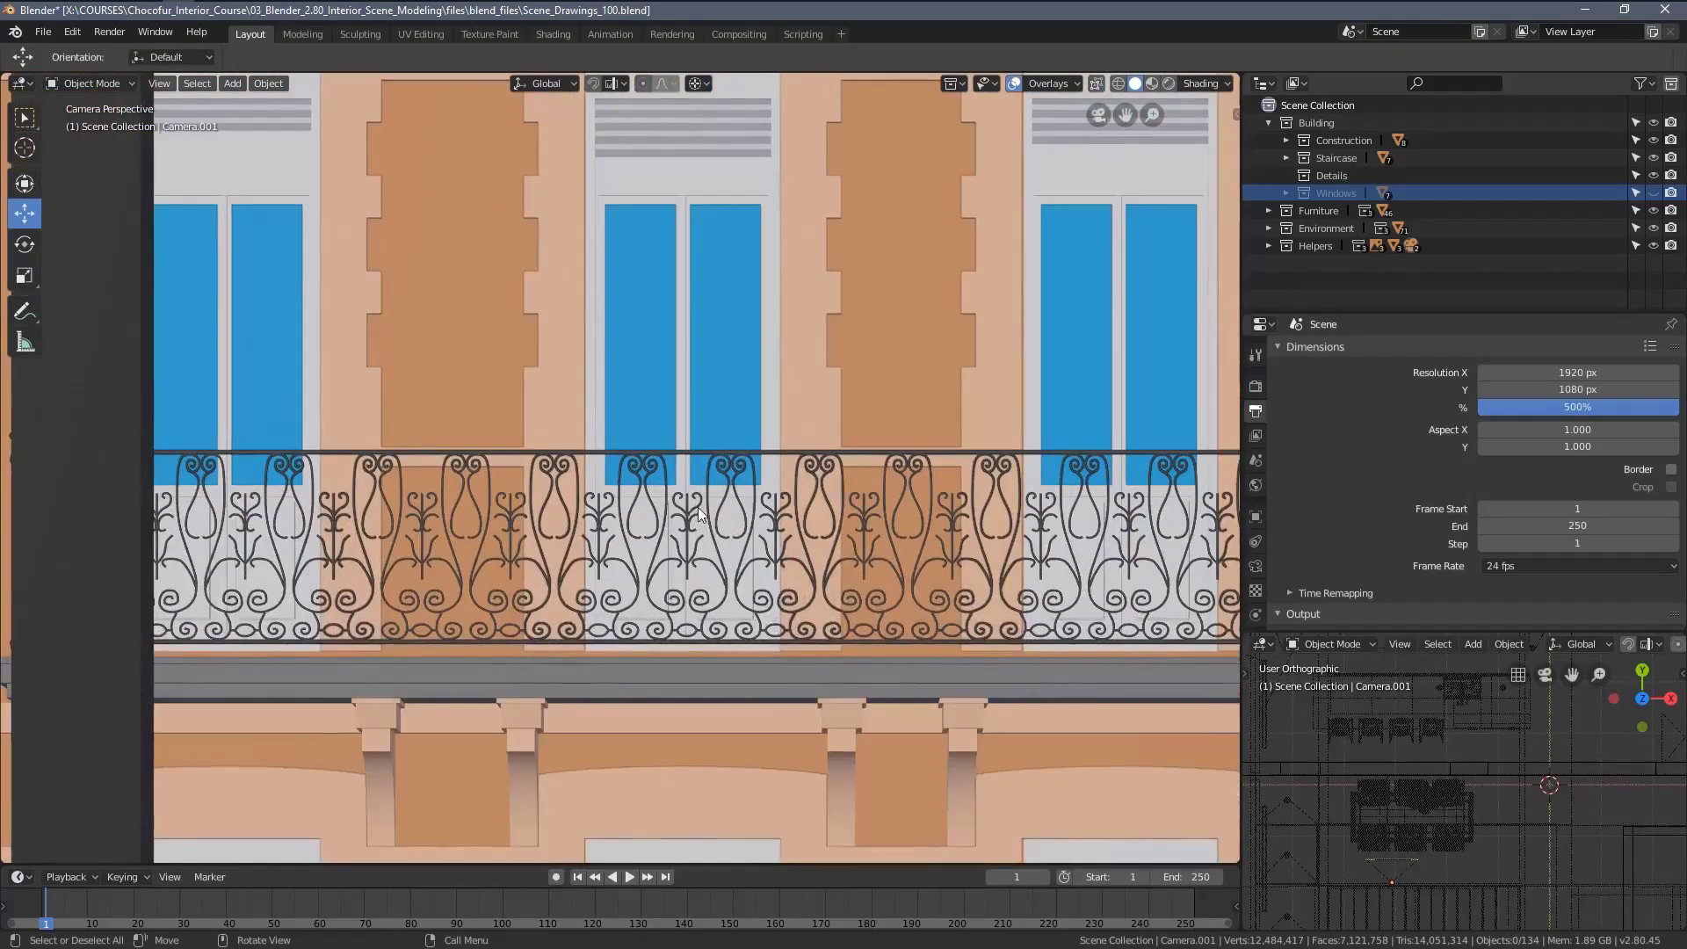
scroll(679, 490, up, 2)
scroll(648, 483, down, 5)
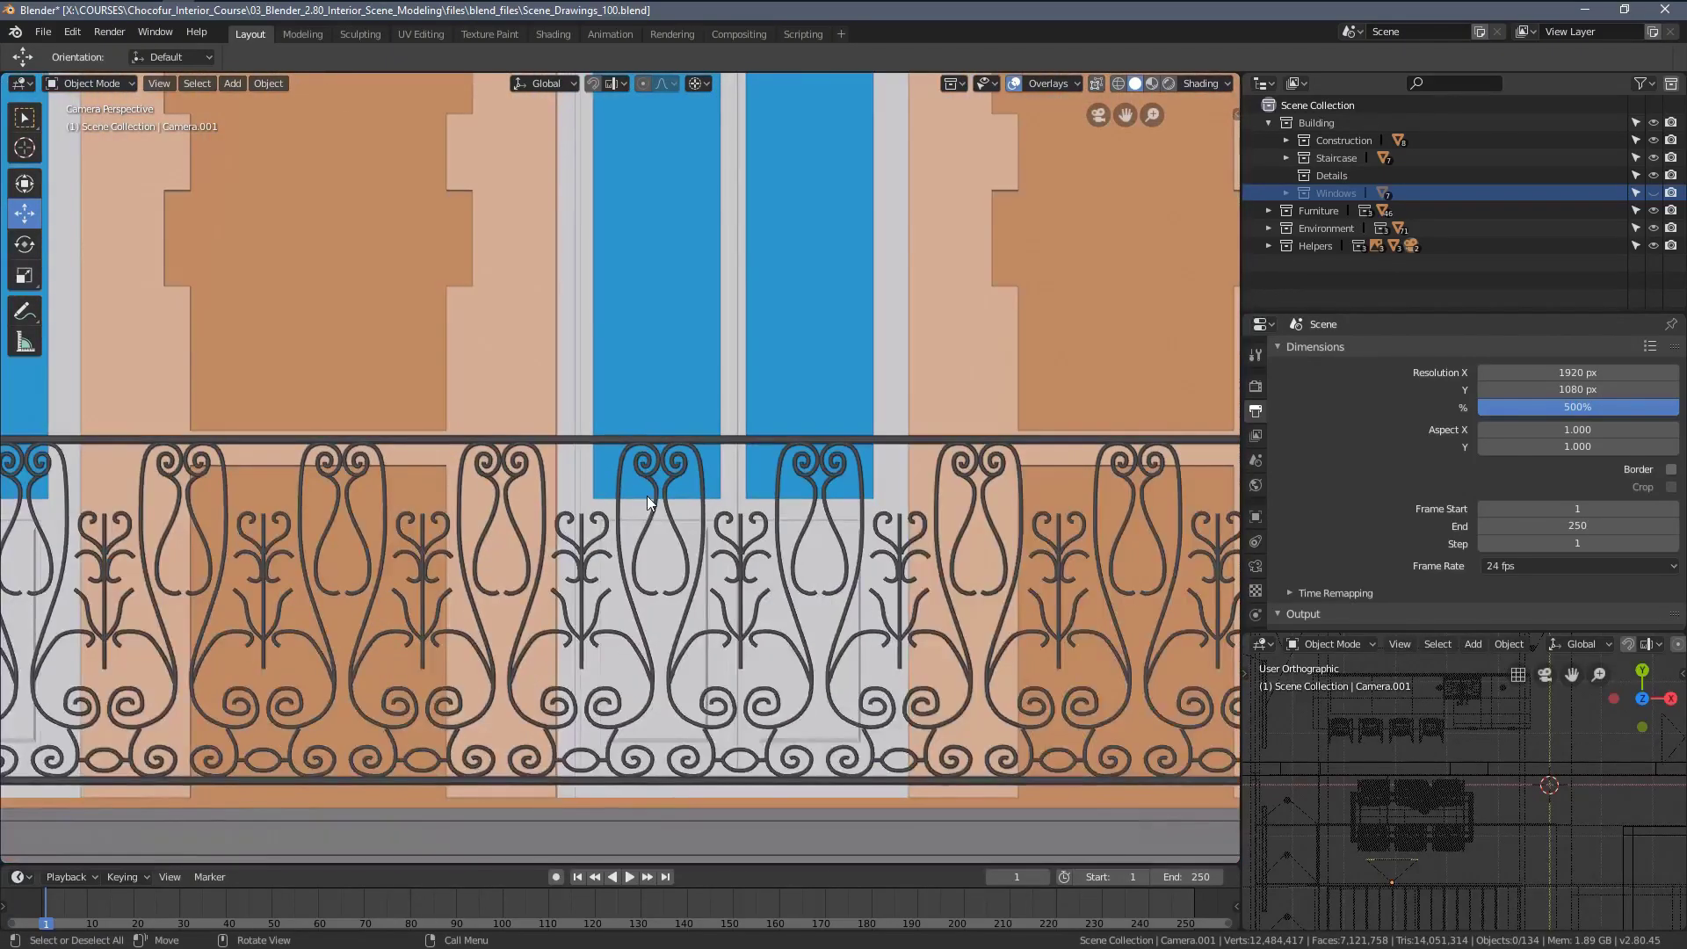
scroll(502, 551, down, 5)
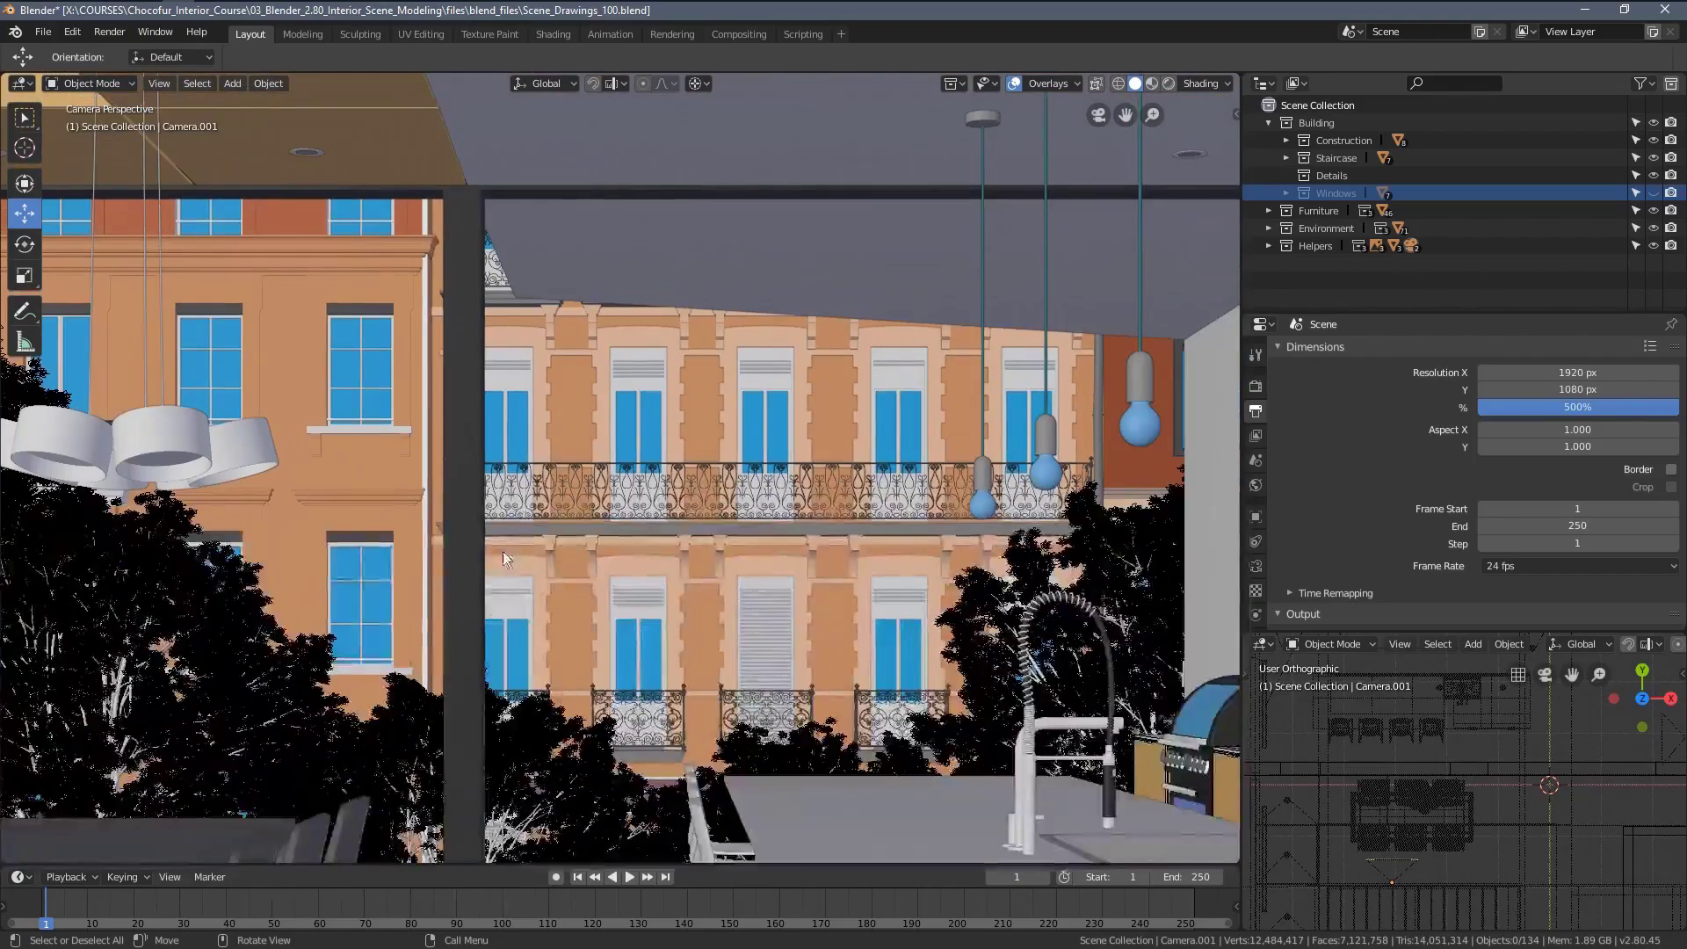
shift+middle_drag(502, 551, 576, 518)
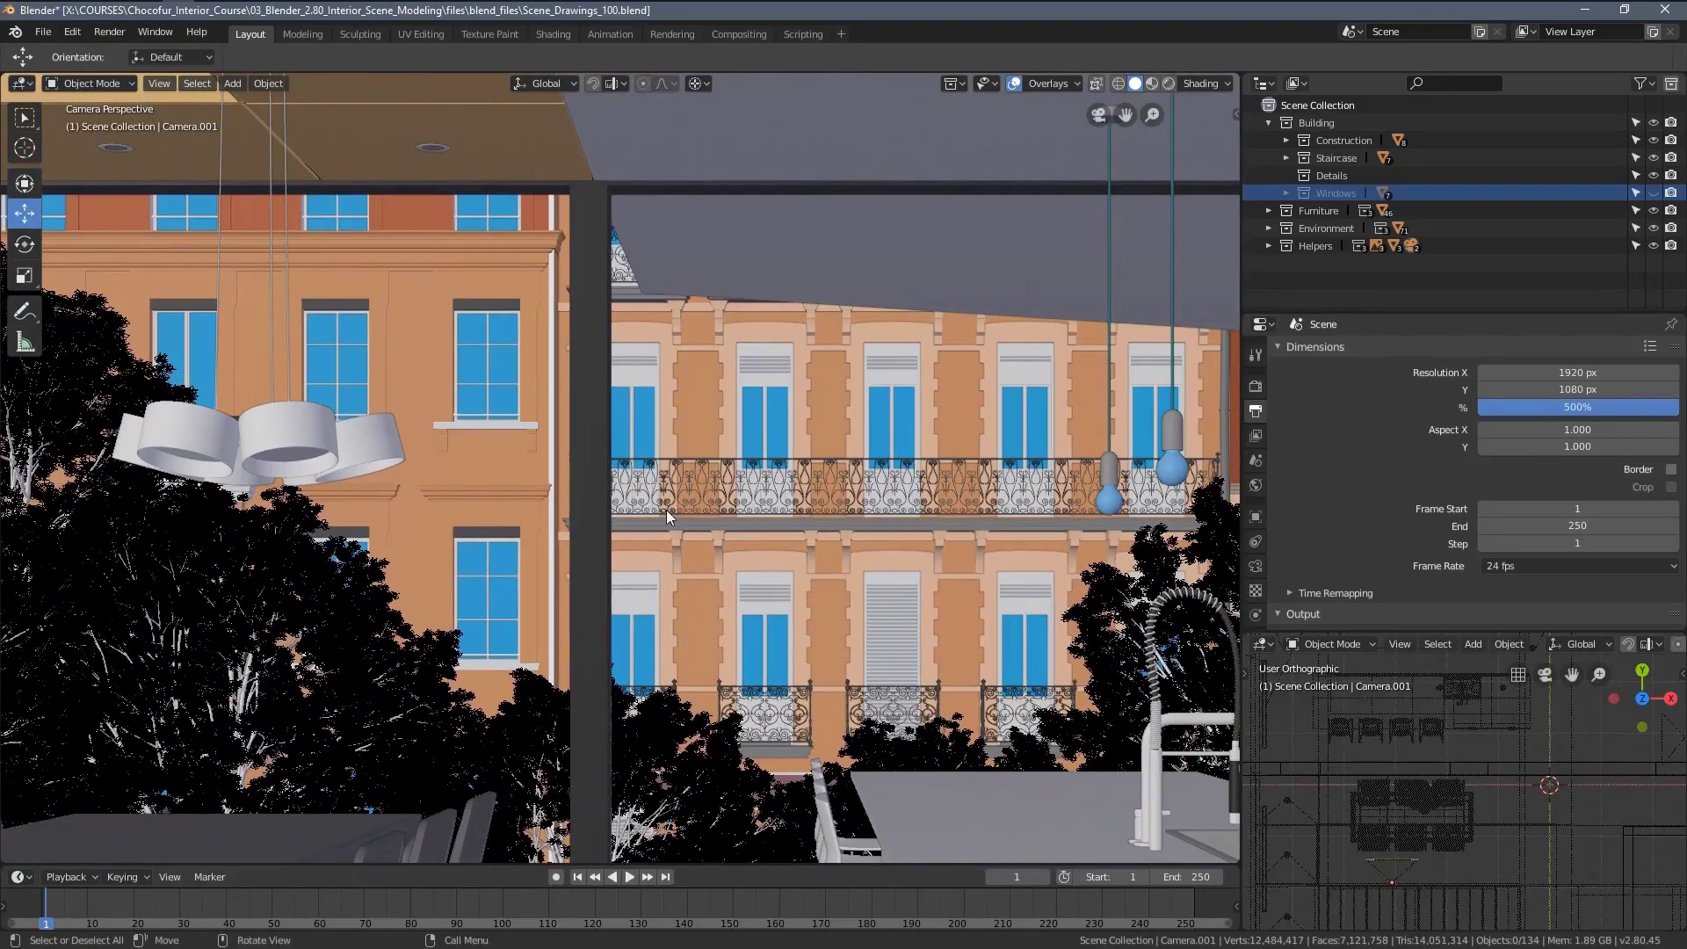
scroll(665, 535, down, 2)
shift+middle_drag(651, 555, 718, 536)
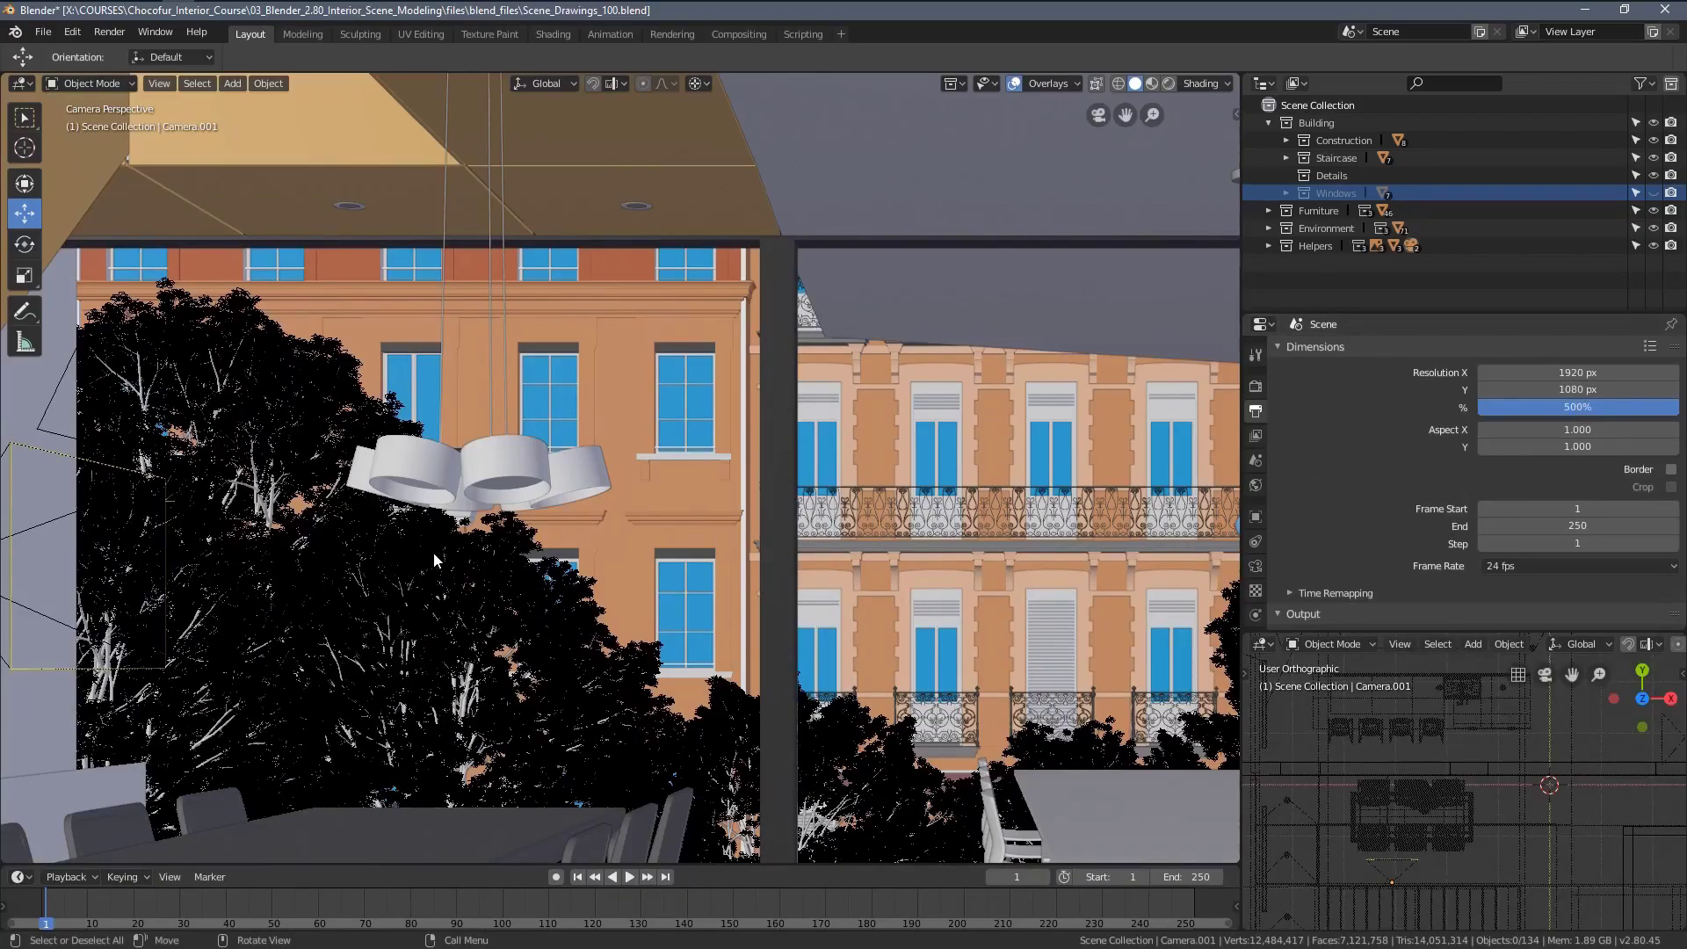
Look at the backdrop buildings and trees beyond the patio fence from outside, and return to the camera view.
middle_drag(622, 555, 568, 362)
middle_drag(392, 354, 497, 351)
middle_drag(550, 441, 451, 611)
key(KP_0)
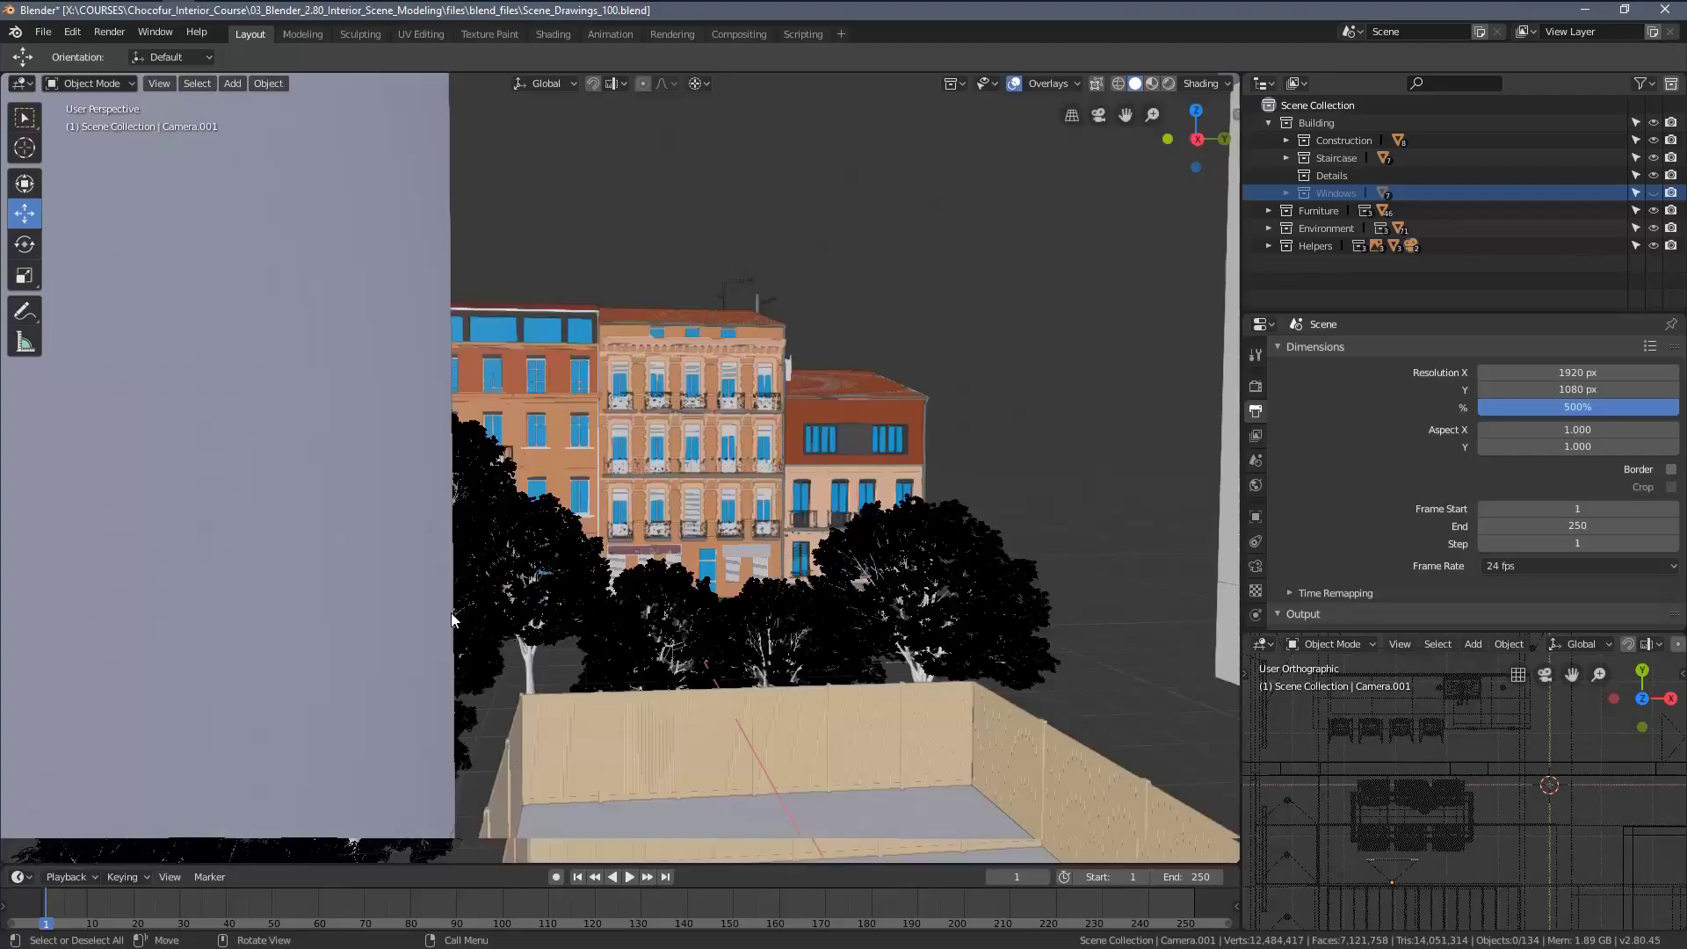
scroll(592, 581, down, 3)
shift+middle_drag(673, 583, 713, 395)
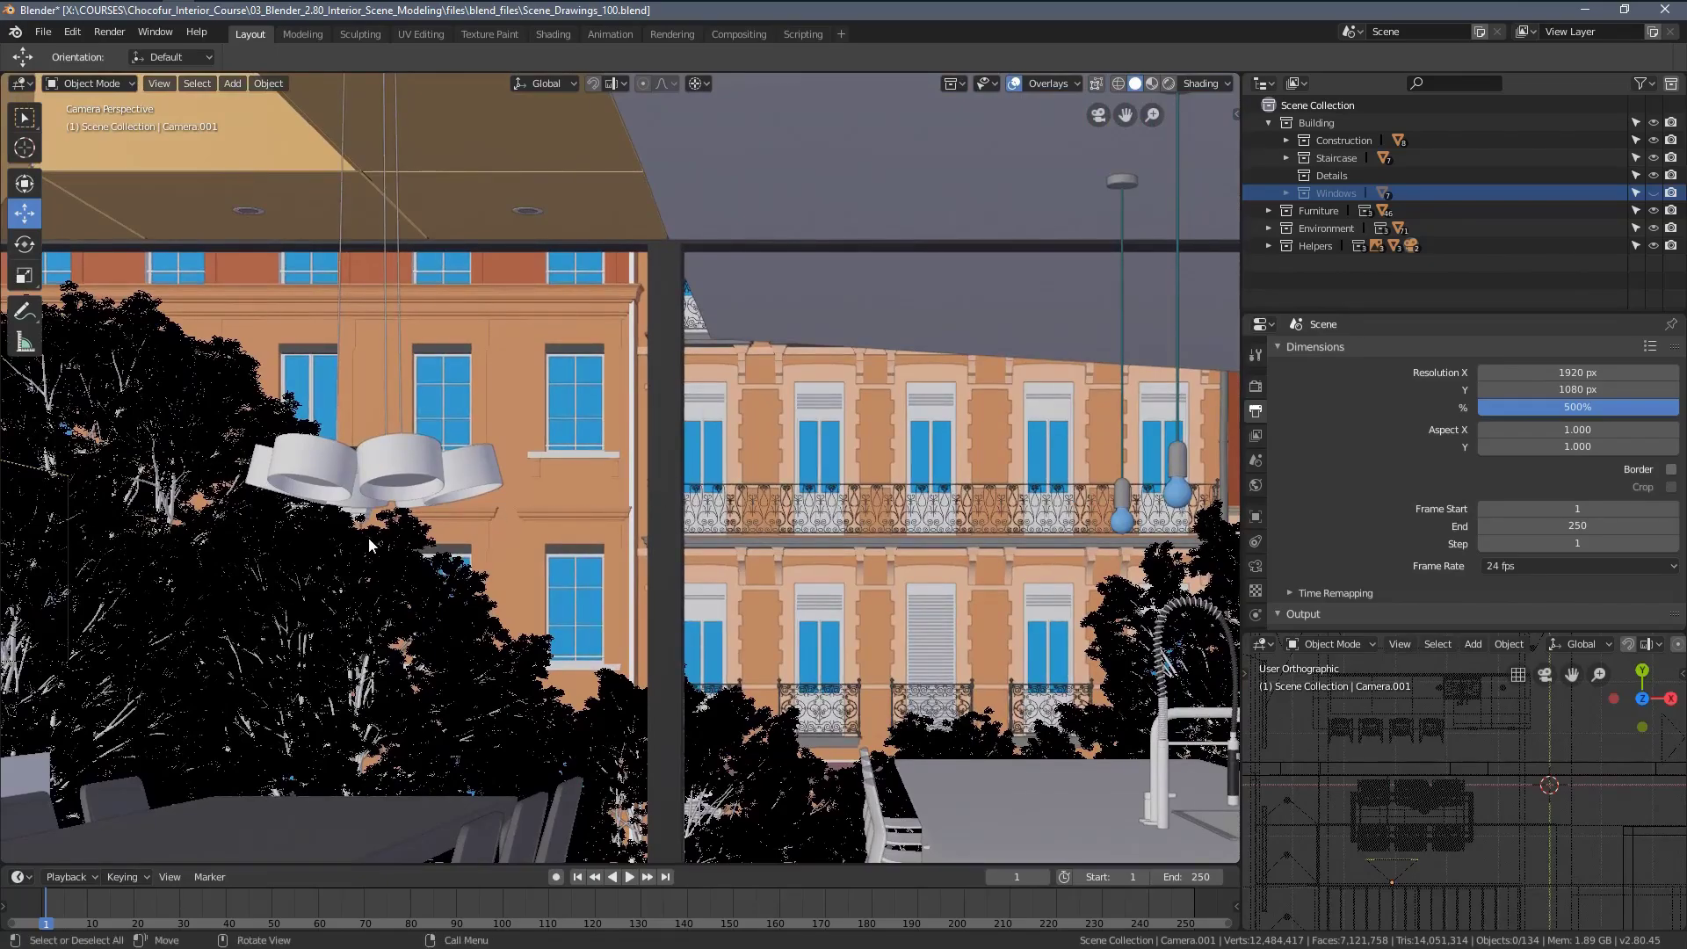
Examine the tree foliage and facade windows behind the dining lamp and kitchen island through the camera view.
shift+middle_drag(393, 540, 579, 523)
scroll(399, 377, up, 3)
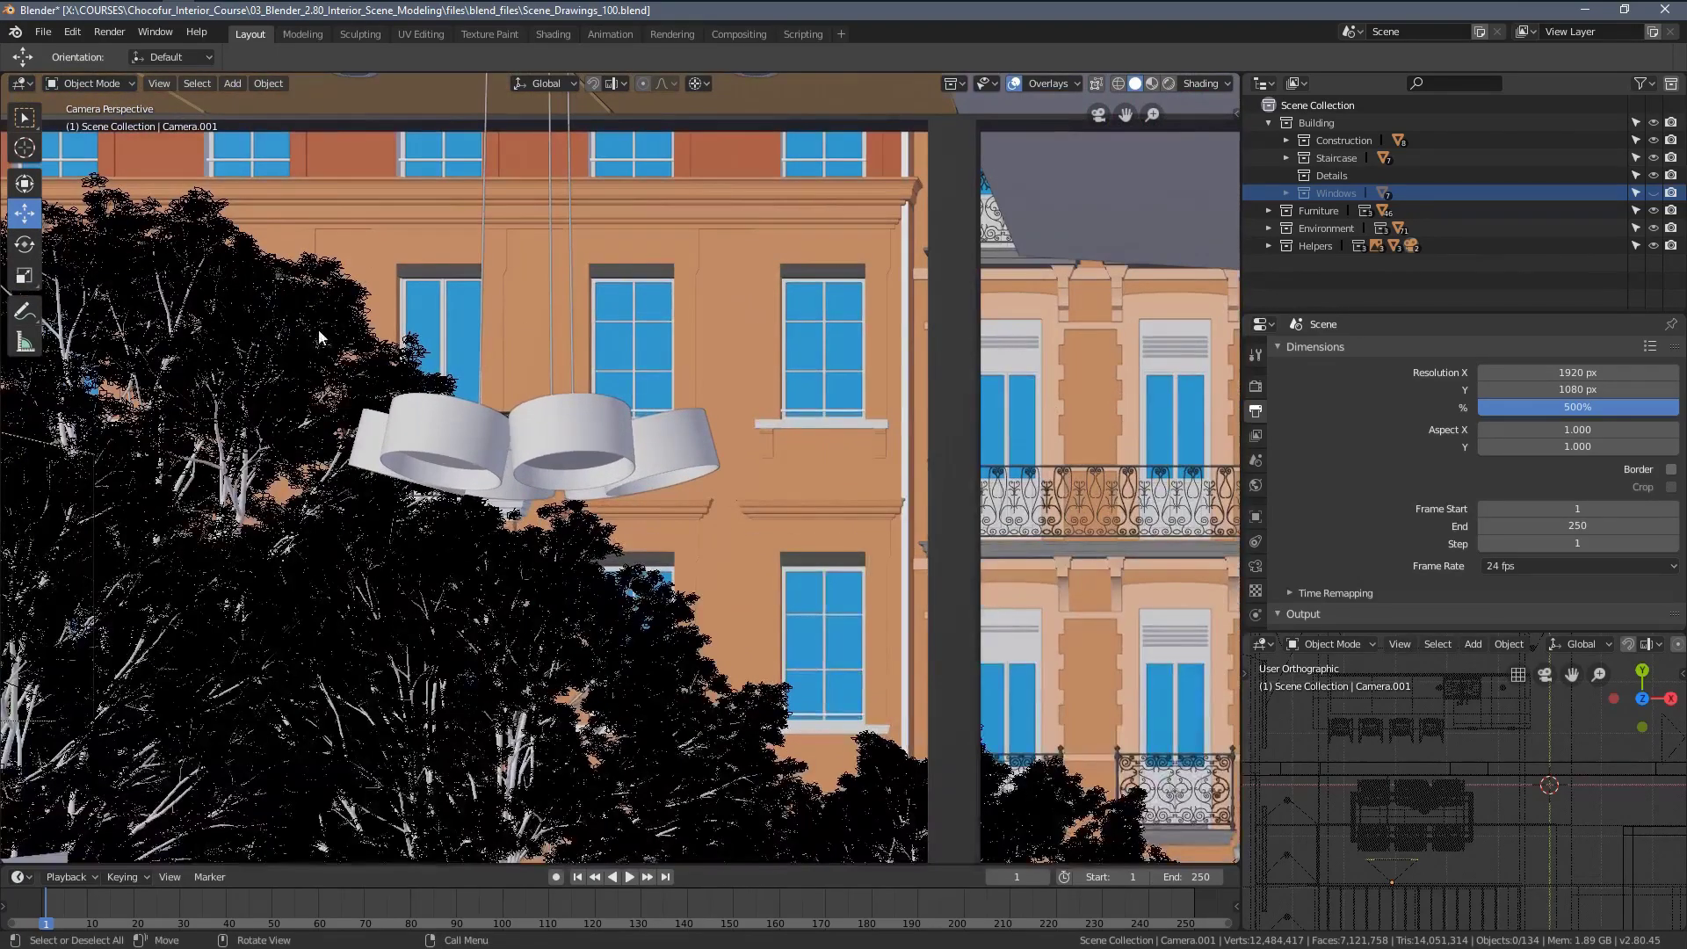
shift+middle_drag(903, 641, 573, 539)
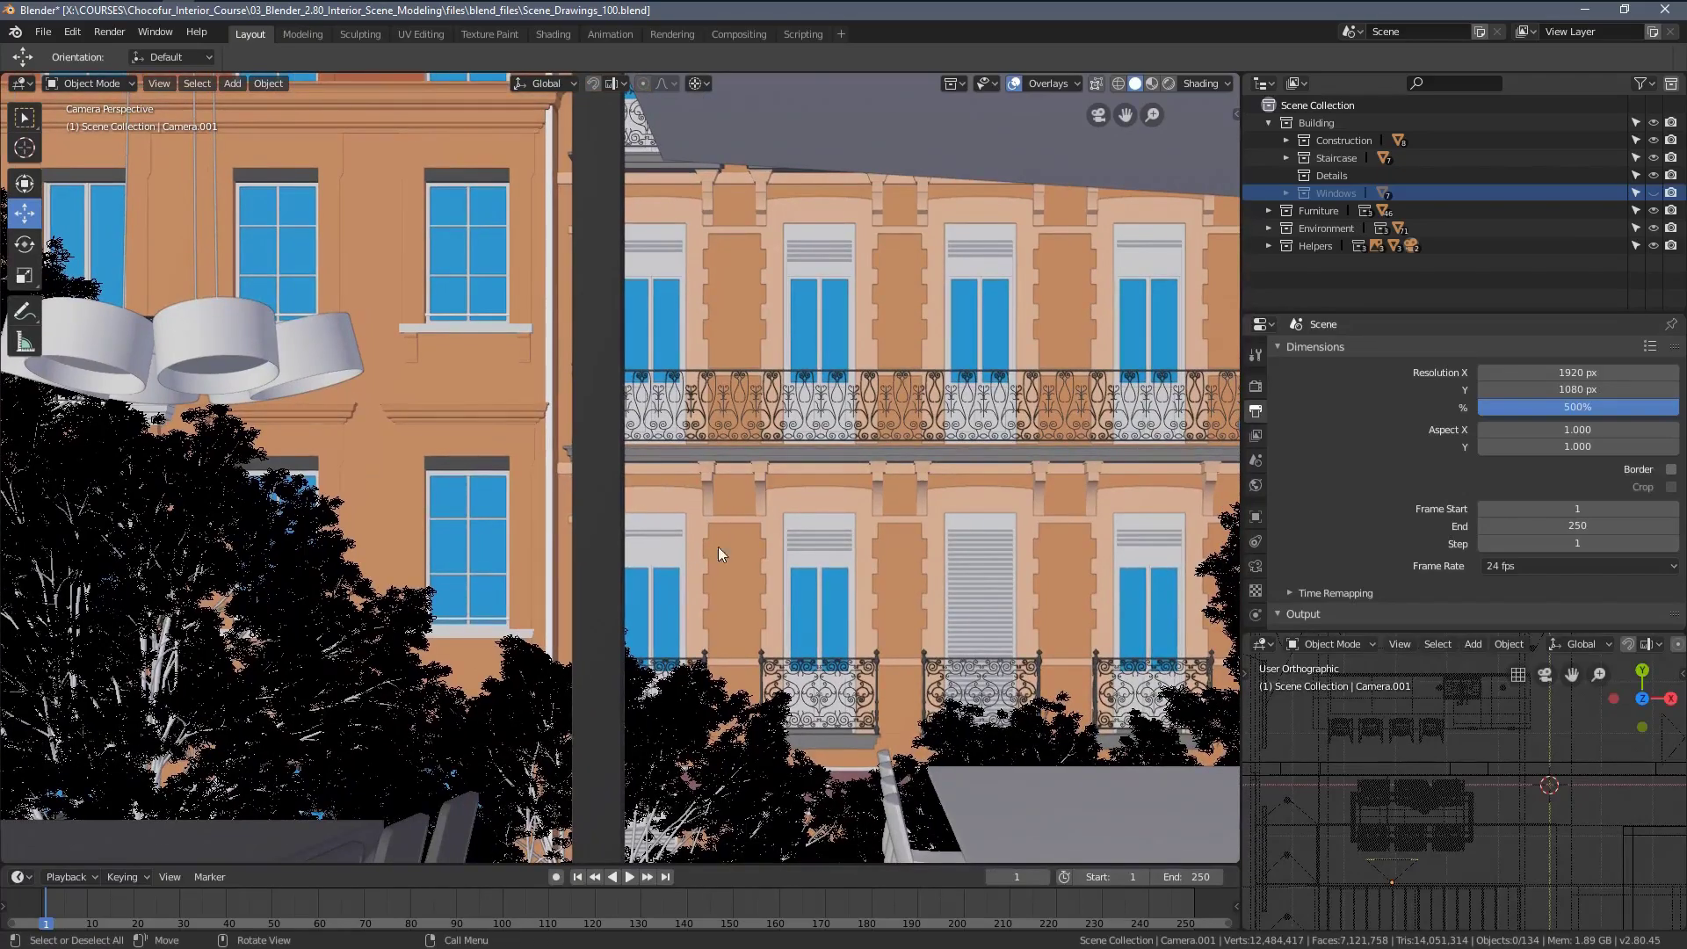
scroll(743, 550, down, 3)
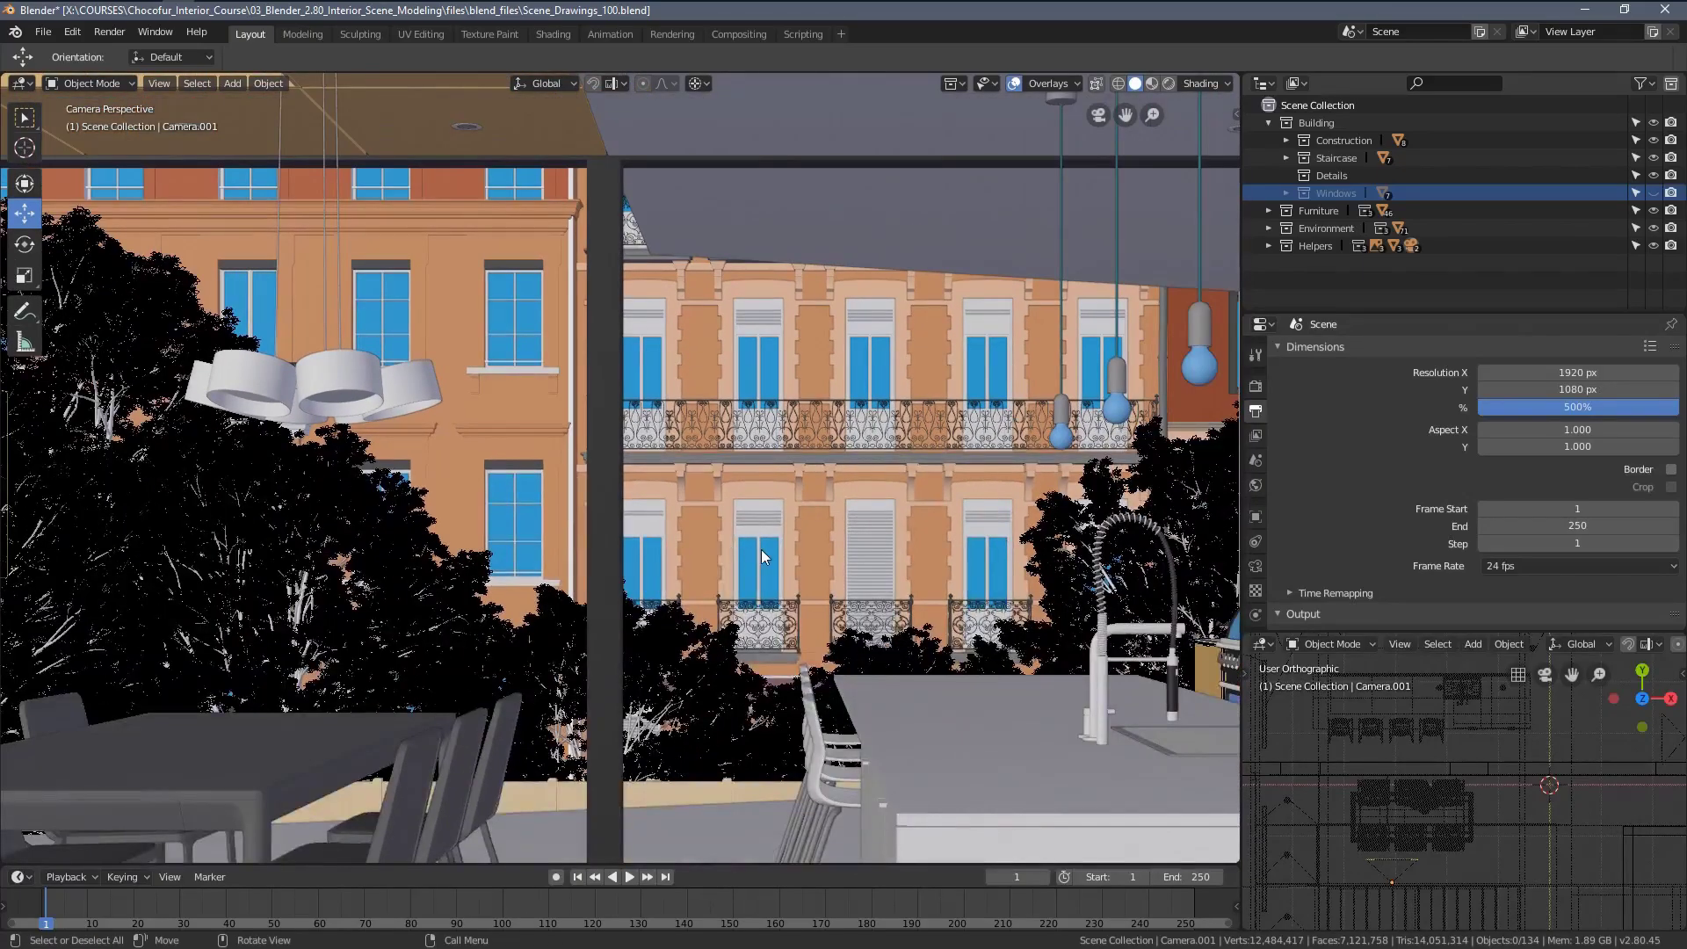
shift+middle_drag(901, 541, 487, 477)
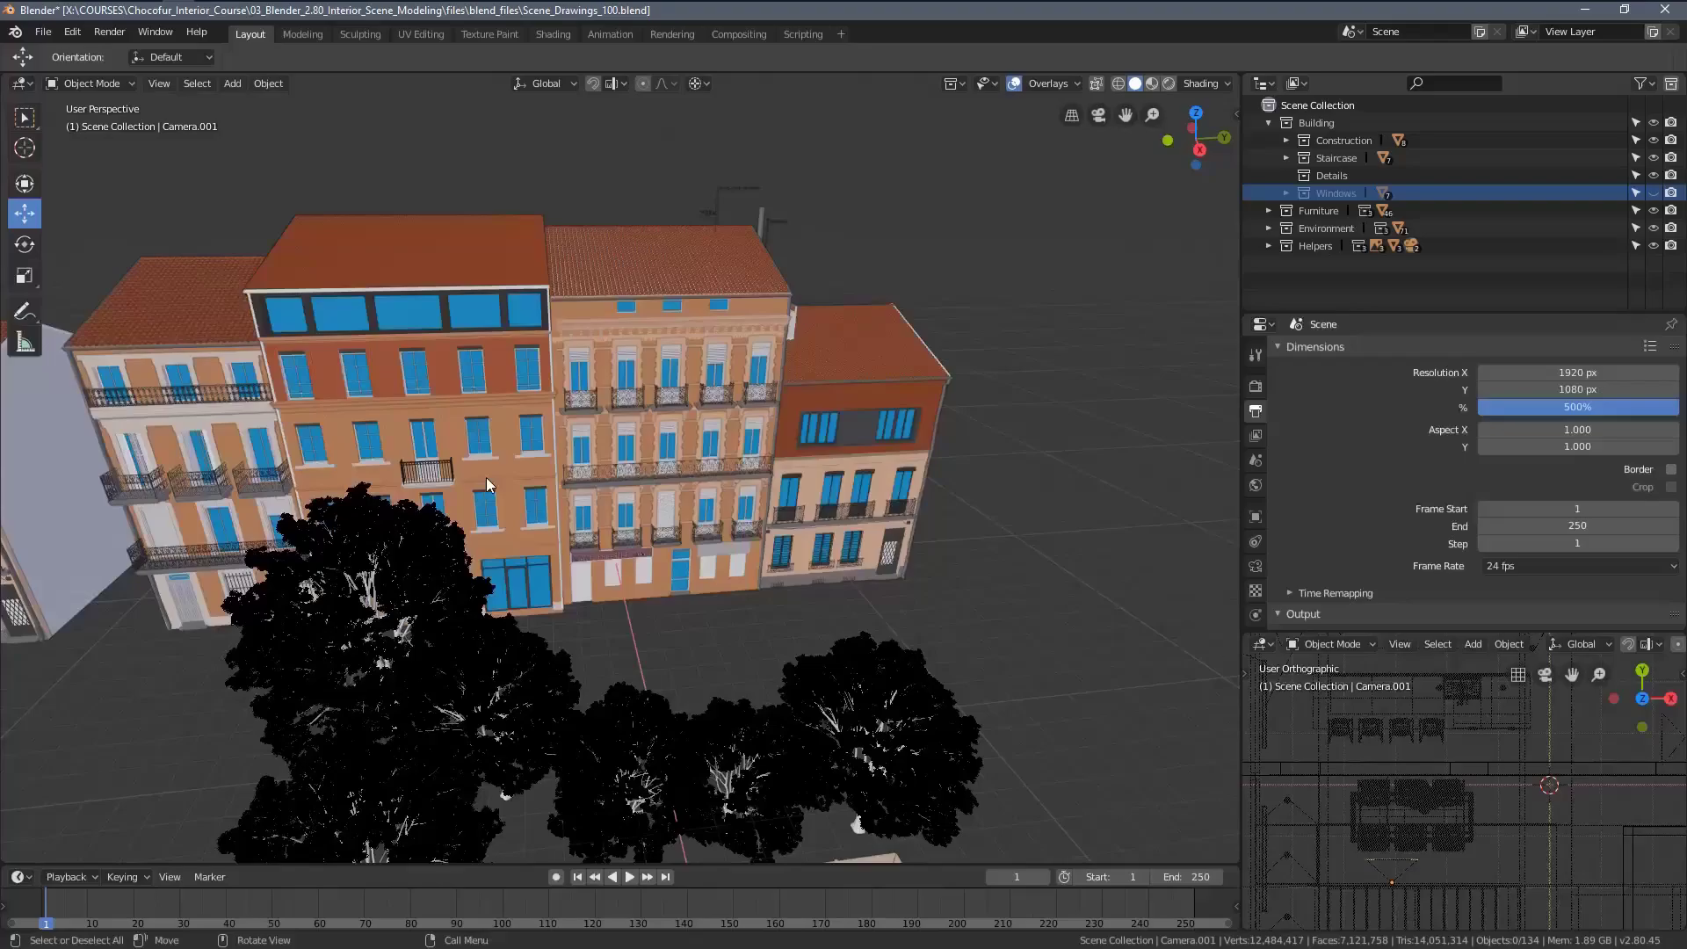
Select the orange building with the glazed top floor, switch the selection to its tiled-roof neighbour, and frame that one.
scroll(563, 531, up, 2)
scroll(571, 522, up, 3)
click(523, 458)
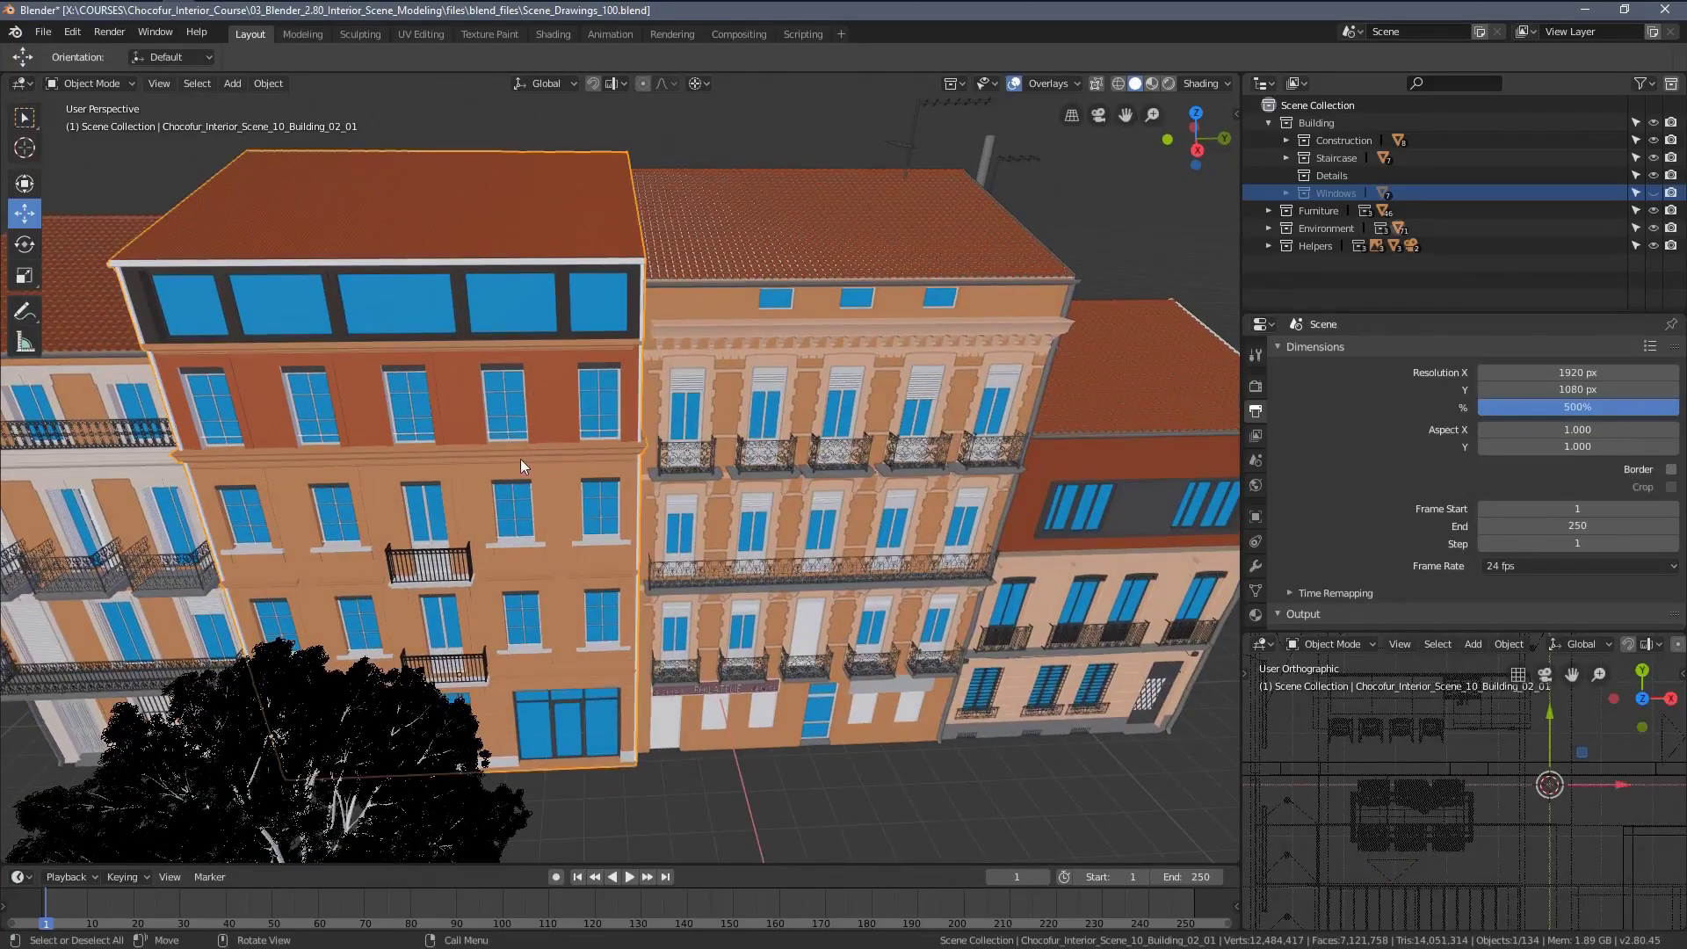
middle_drag(613, 486, 561, 447)
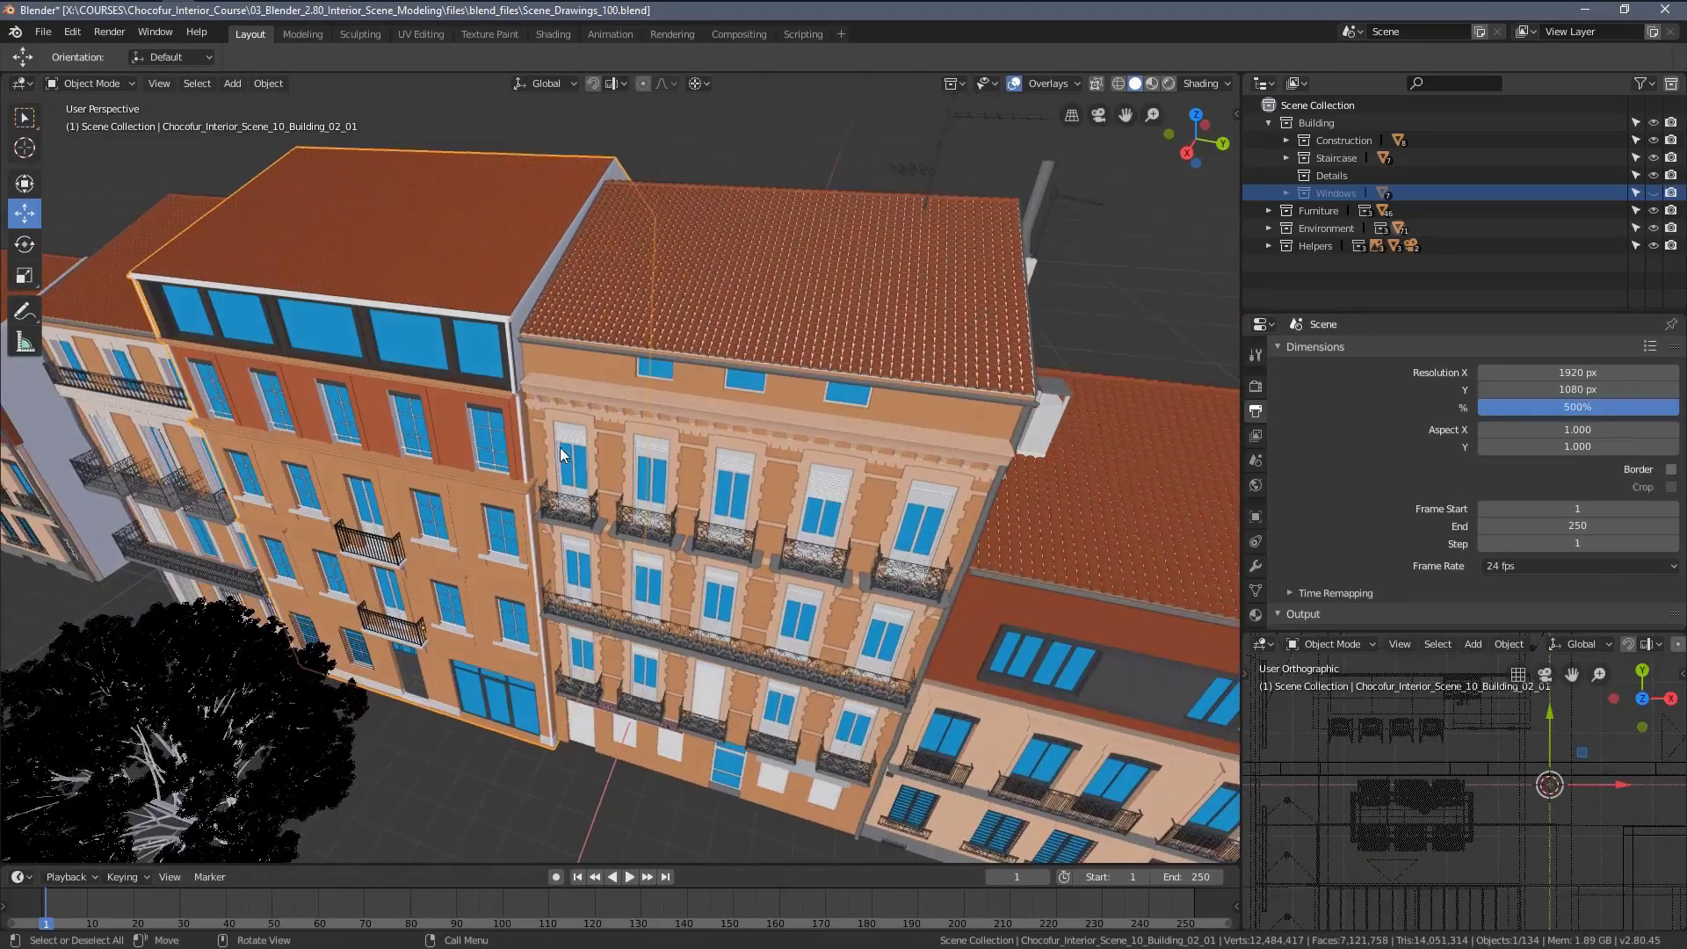
click(714, 327)
key(KP_Decimal)
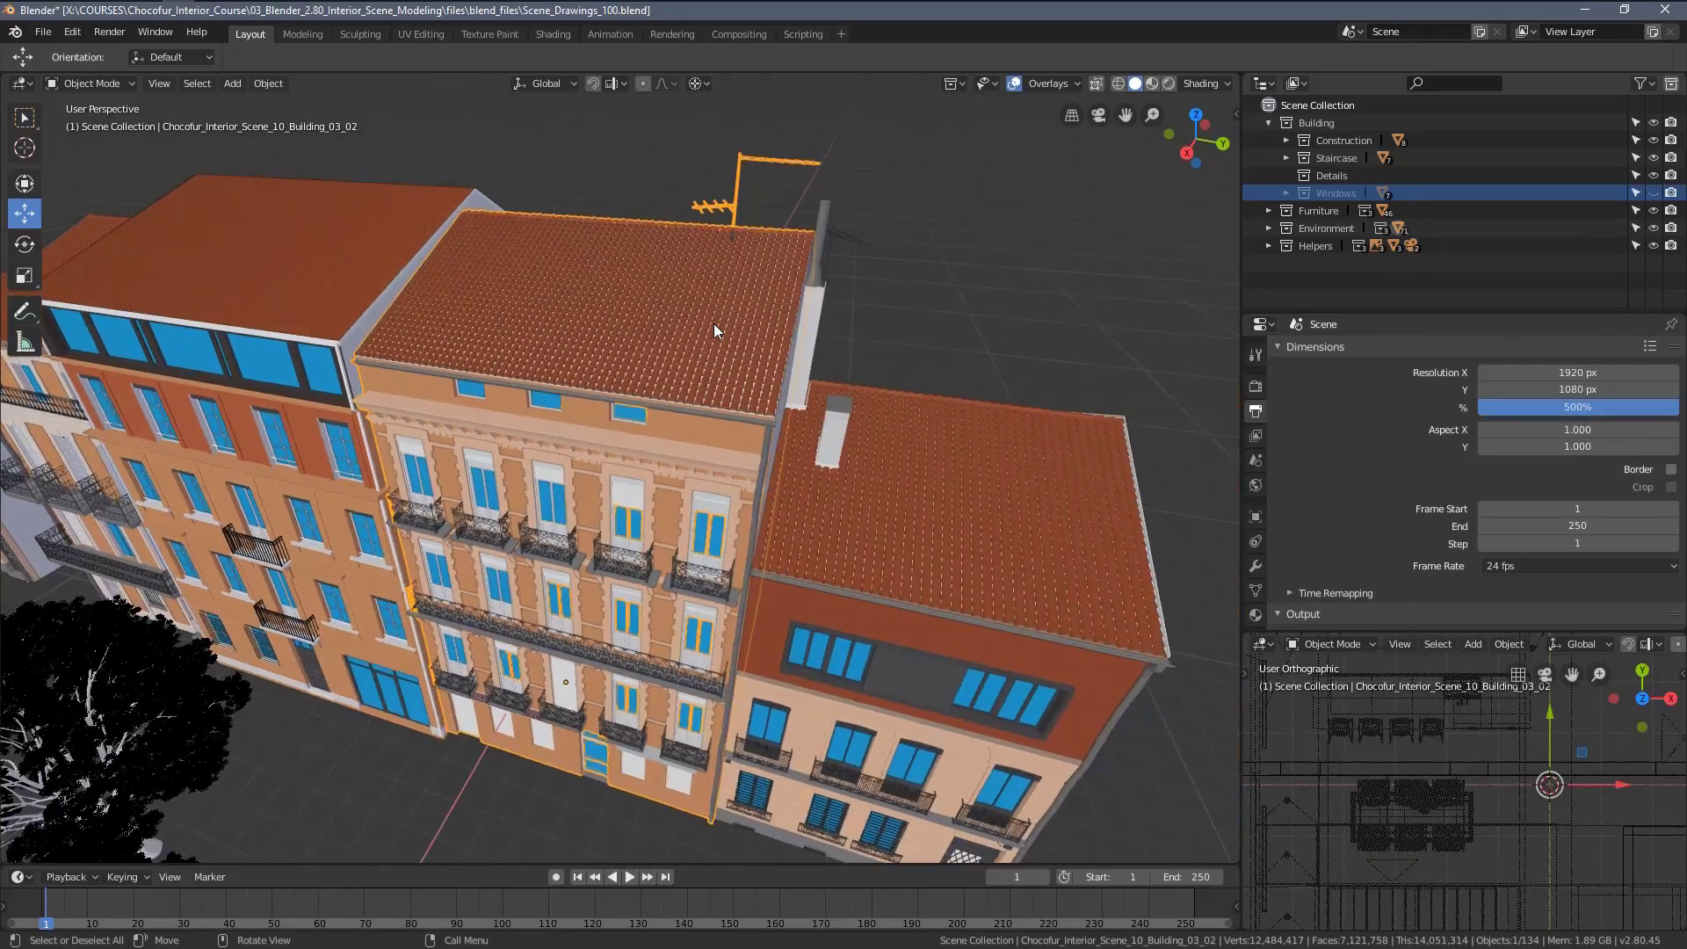
Examine the roof tiles and cornice of the selected building and the tiled roof of the lower building beside it.
middle_drag(714, 323, 657, 508)
scroll(698, 360, up, 5)
scroll(539, 383, down, 9)
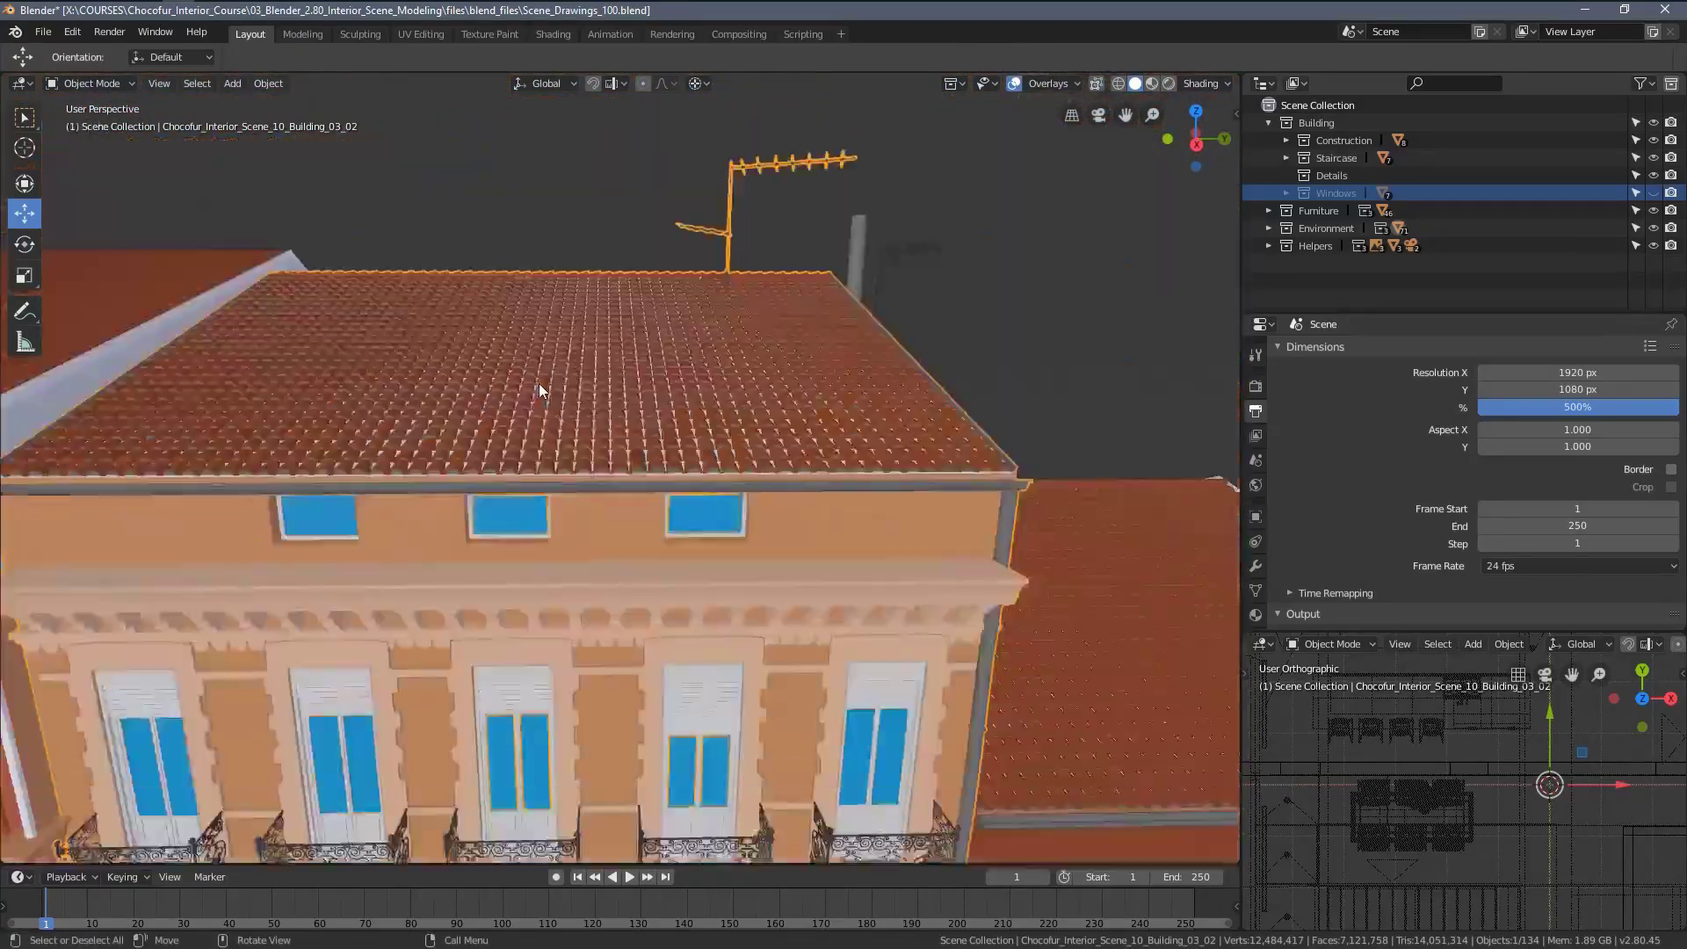
shift+middle_drag(975, 555, 641, 444)
scroll(639, 443, up, 5)
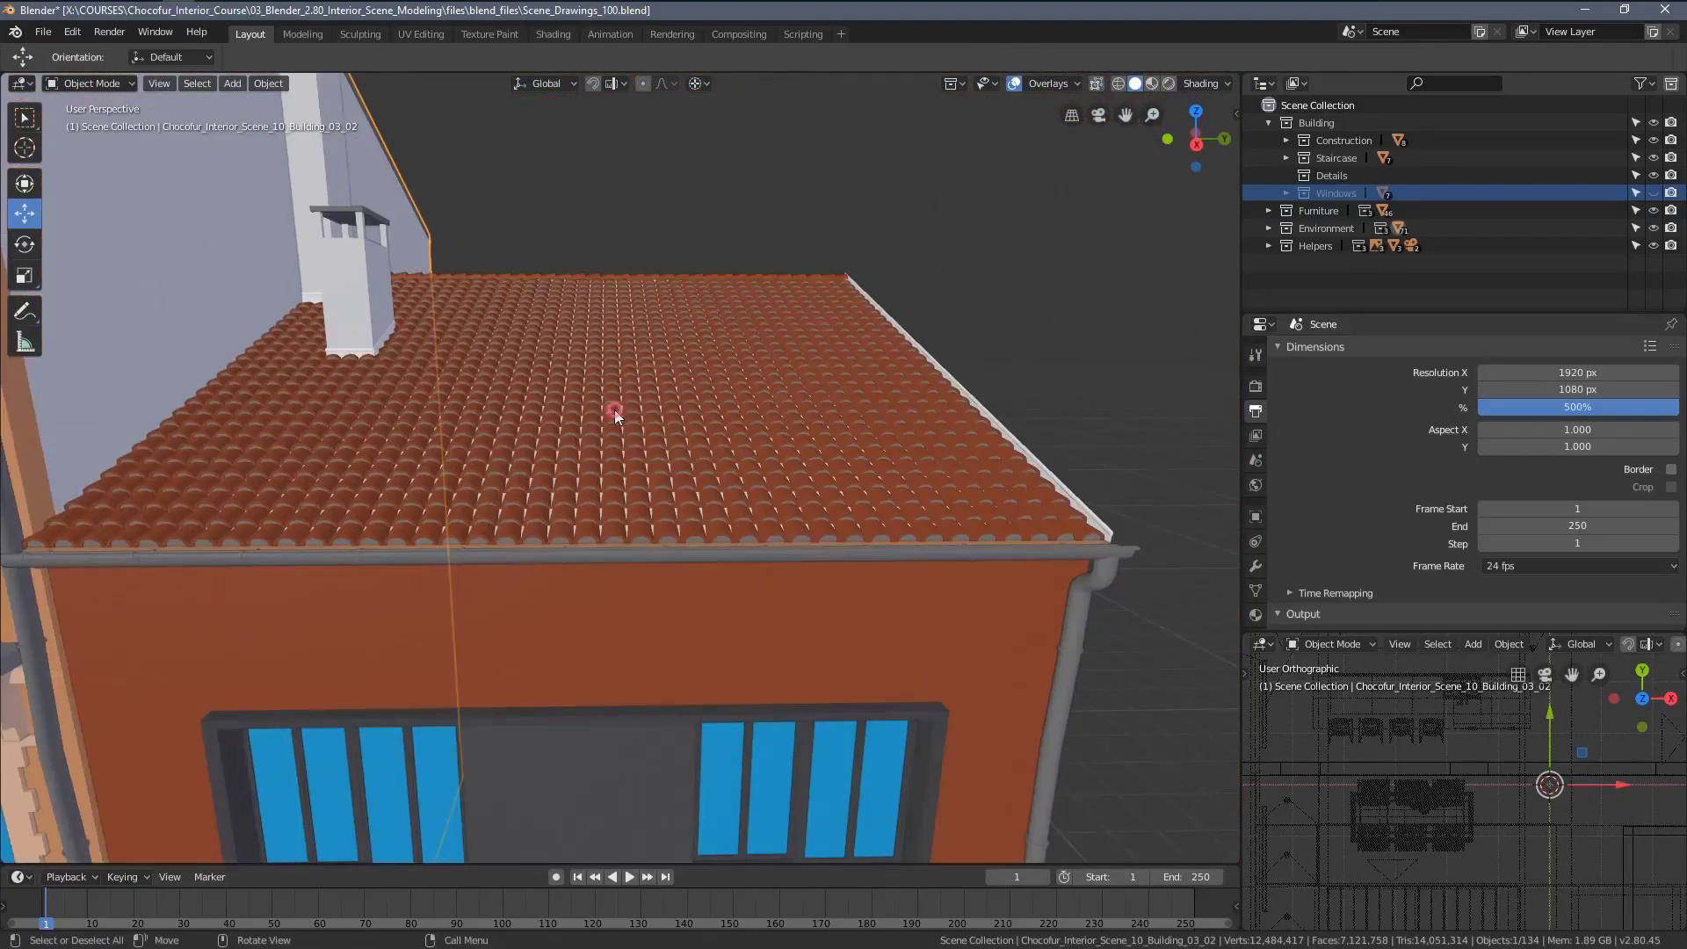
Enter Edit Mode on the lower end building and select its entire mesh to examine the roof tile geometry.
click(609, 409)
scroll(551, 417, up, 2)
key(Tab)
scroll(553, 417, down, 3)
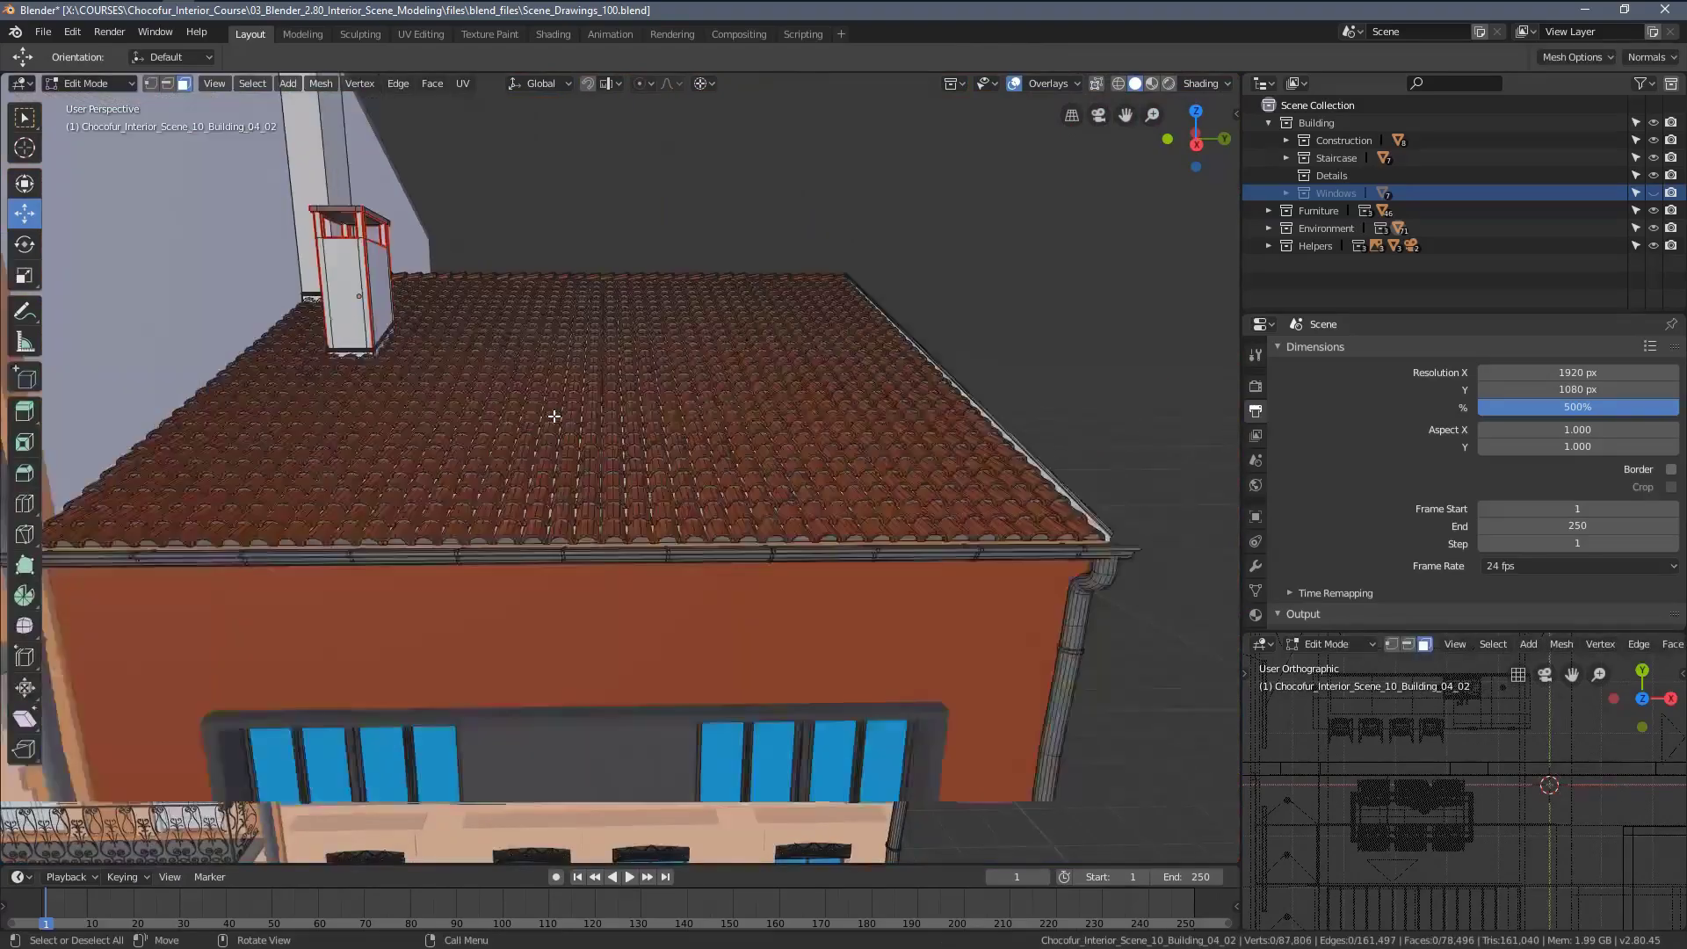
scroll(554, 416, up, 3)
key(a)
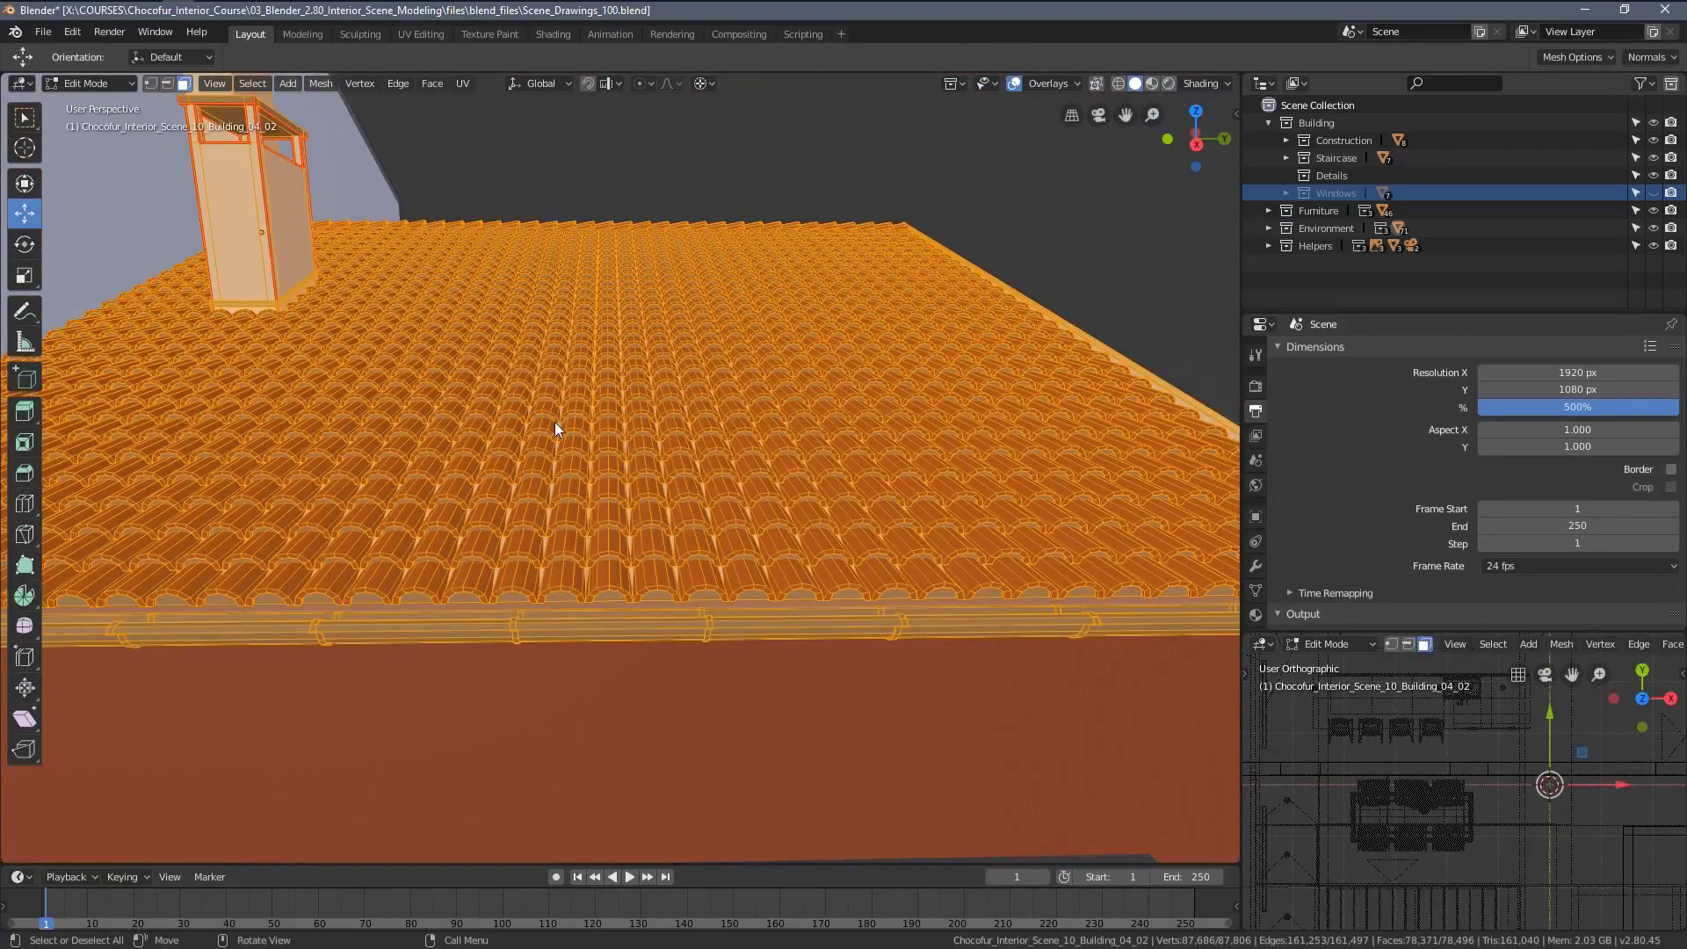
Leave Edit Mode on the end building, deselect all objects and return to the camera view.
key(Tab)
scroll(555, 422, down, 6)
shift+middle_drag(535, 430, 625, 391)
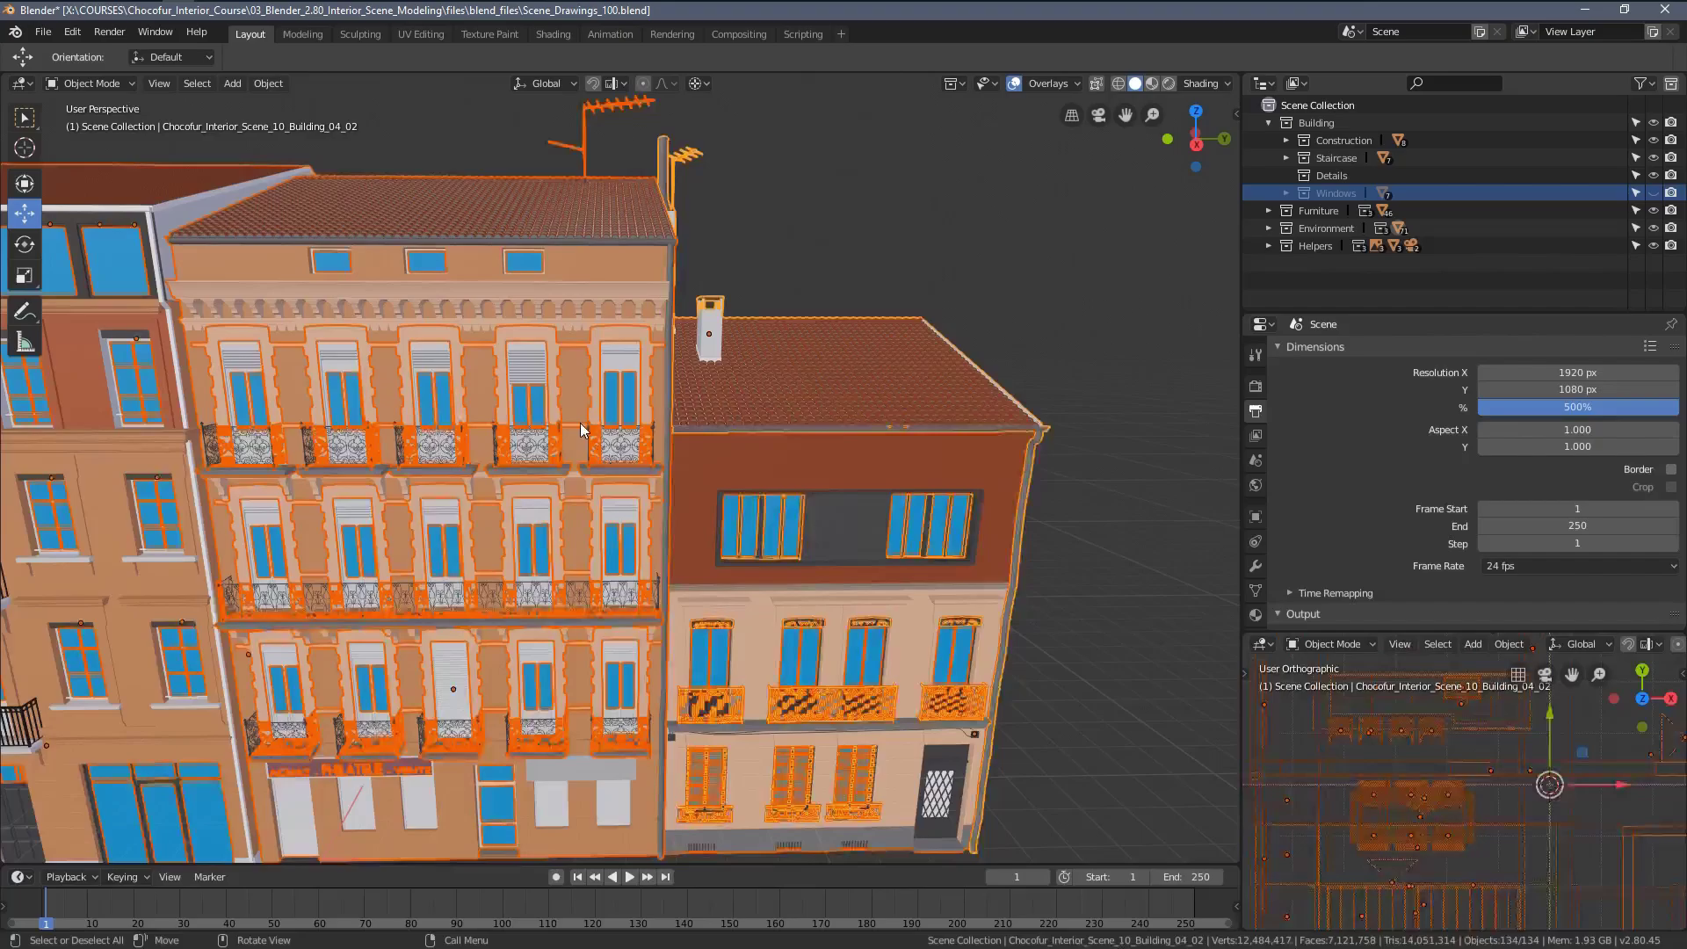
key(alt+a)
key(KP_0)
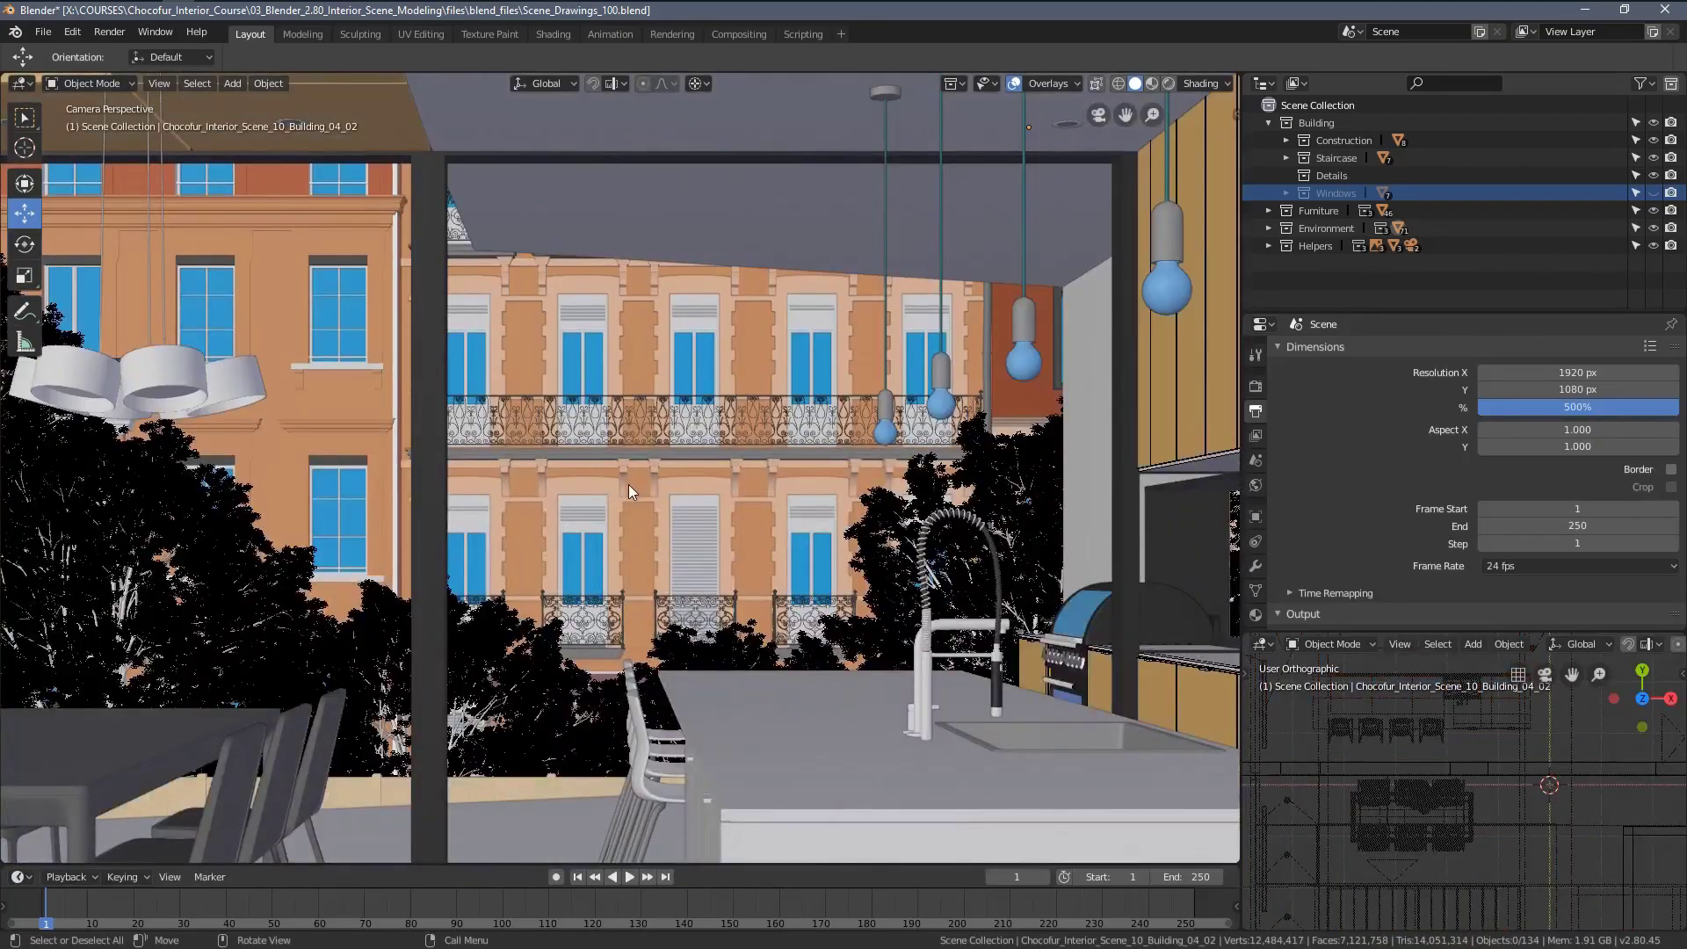
Examine the backdrop facades and trees again at different magnifications behind the kitchen island in the camera view.
scroll(629, 485, up, 3)
scroll(552, 473, down, 4)
shift+middle_drag(466, 460, 590, 492)
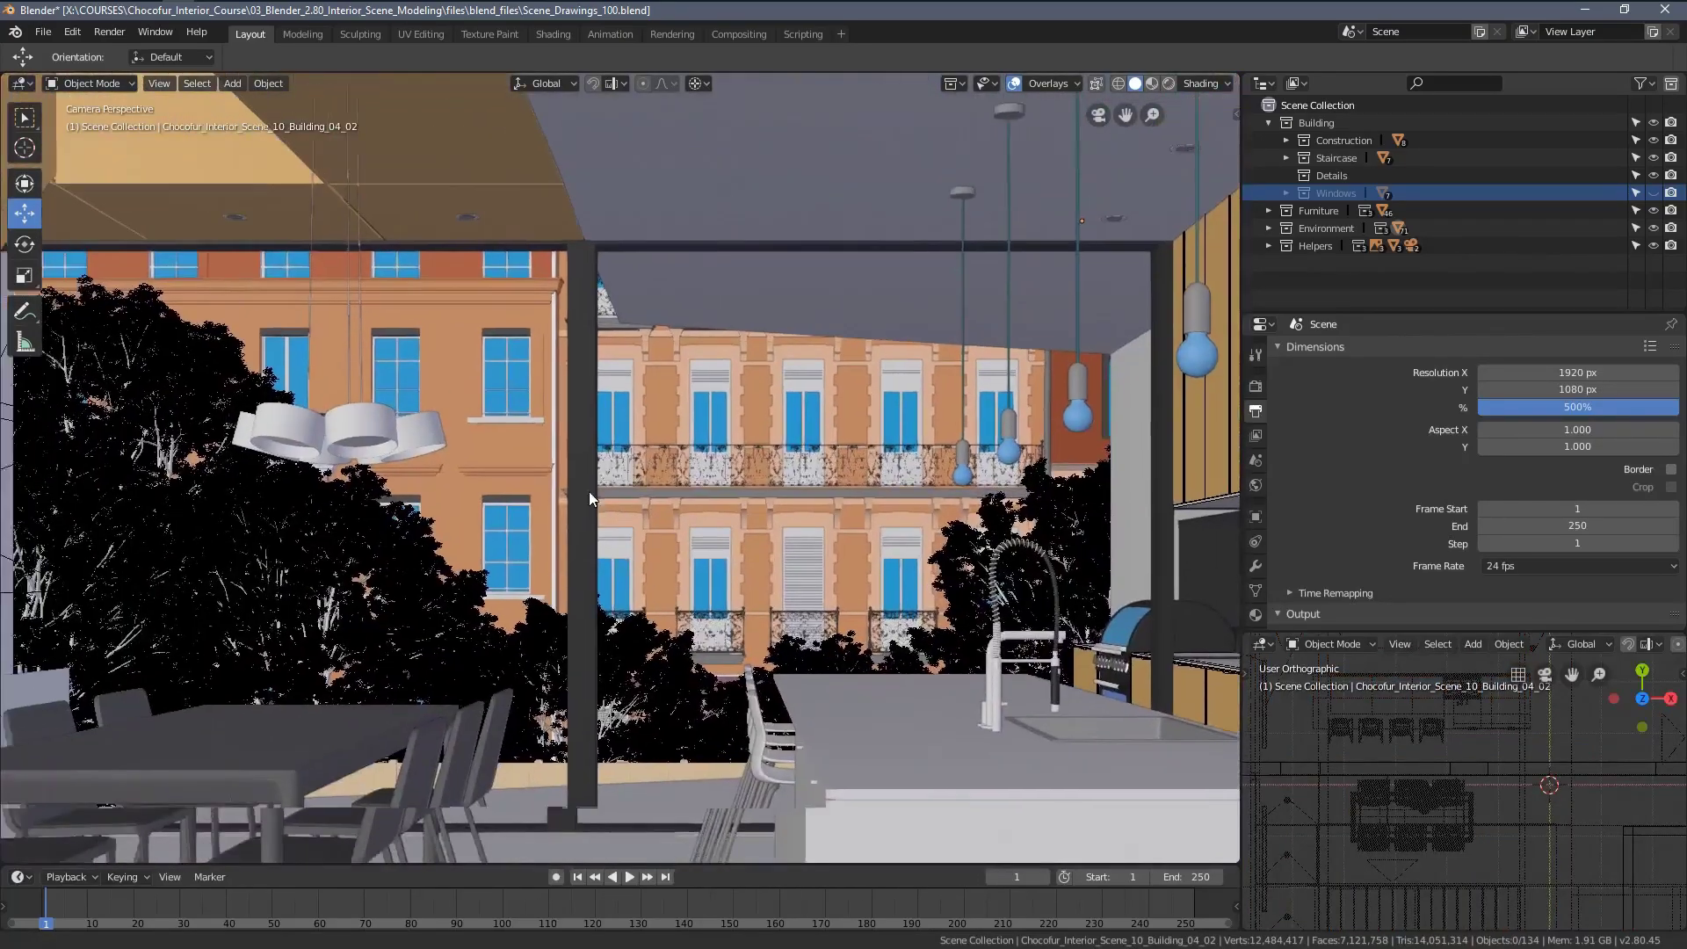
scroll(401, 376, up, 2)
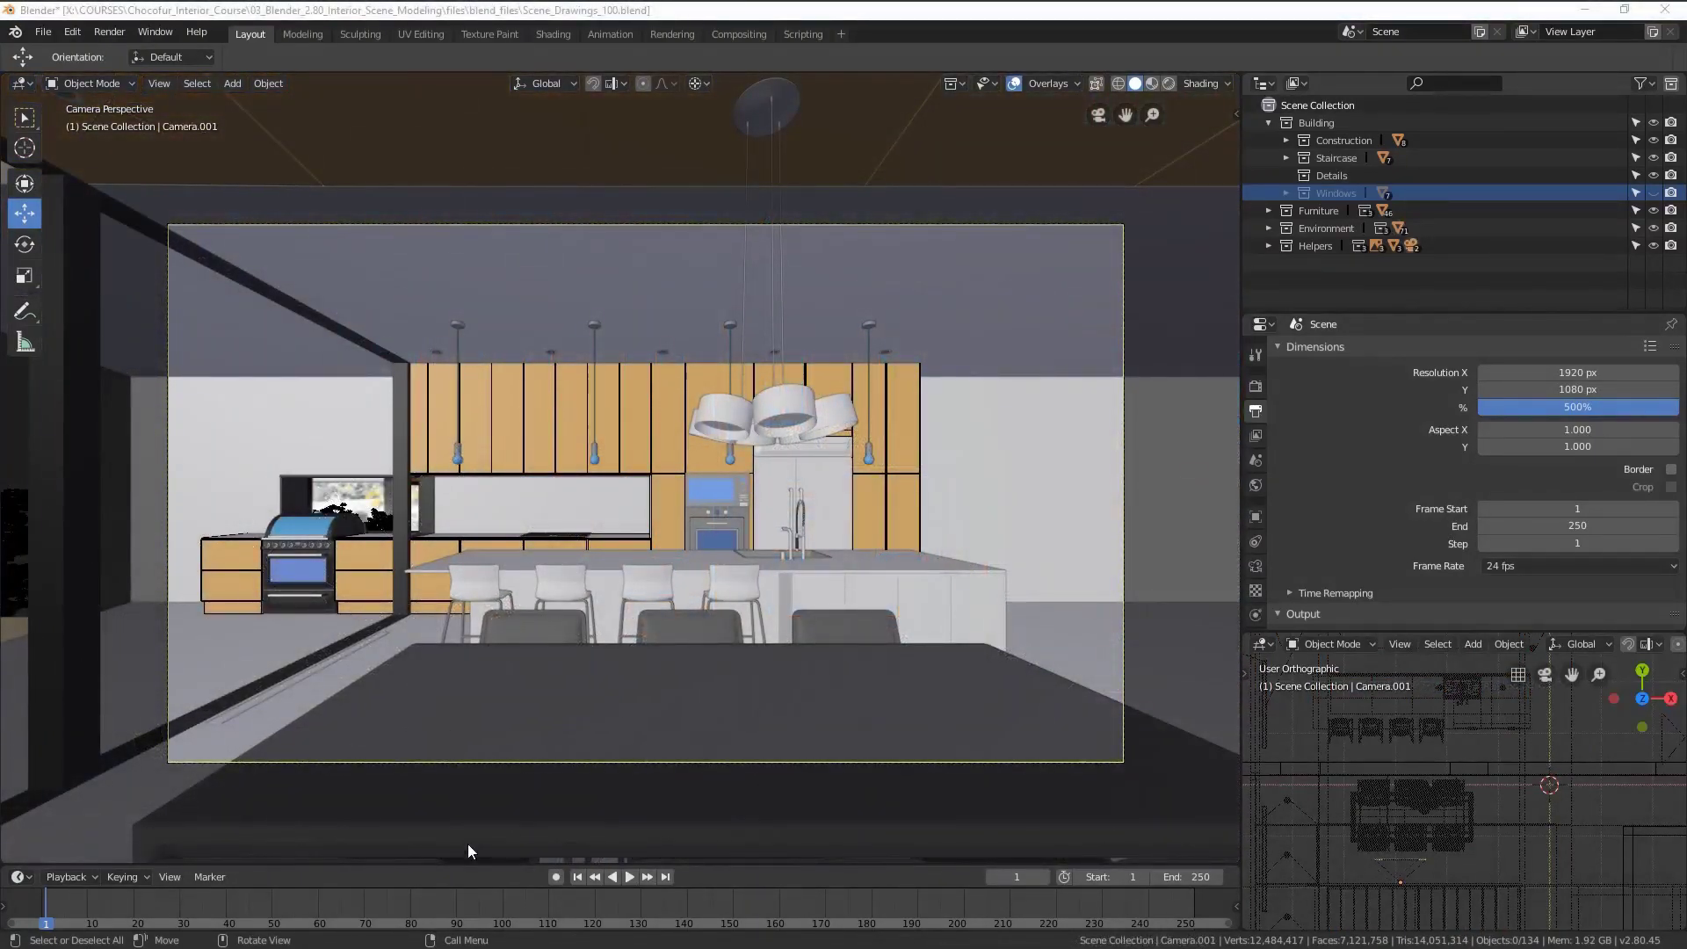
Inspect the street facades, trees and fenced patio from the dining area and from several viewpoints outside the house.
middle_drag(747, 574, 671, 528)
scroll(672, 529, up, 5)
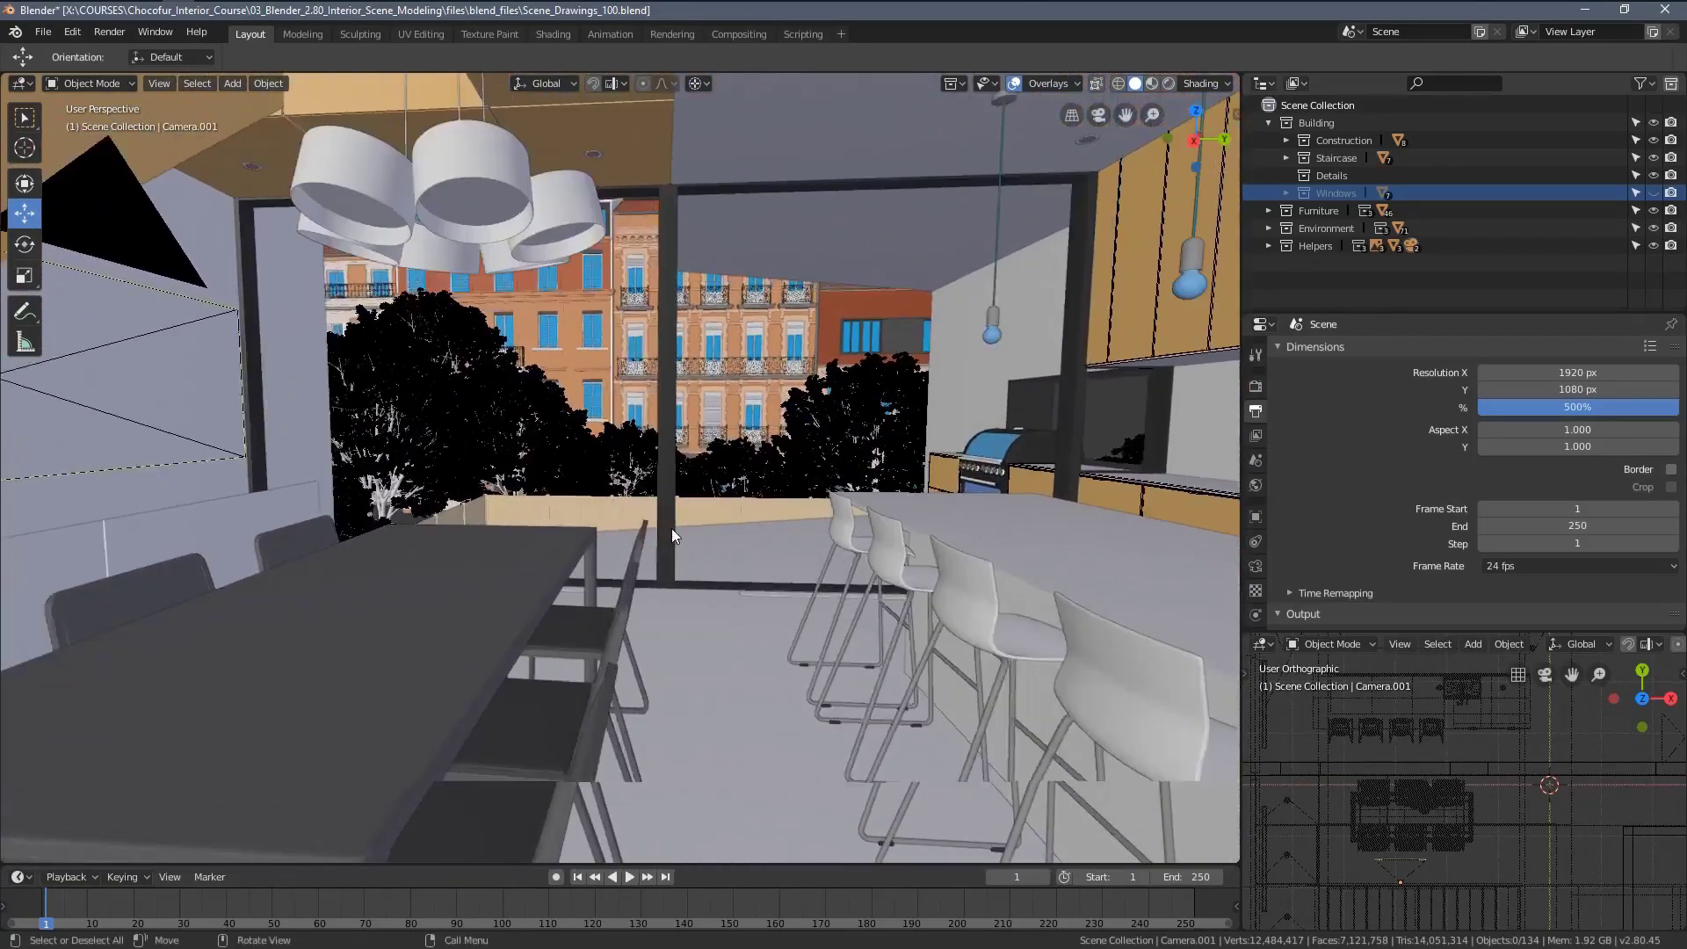
shift+middle_drag(770, 497, 516, 498)
scroll(463, 472, down, 15)
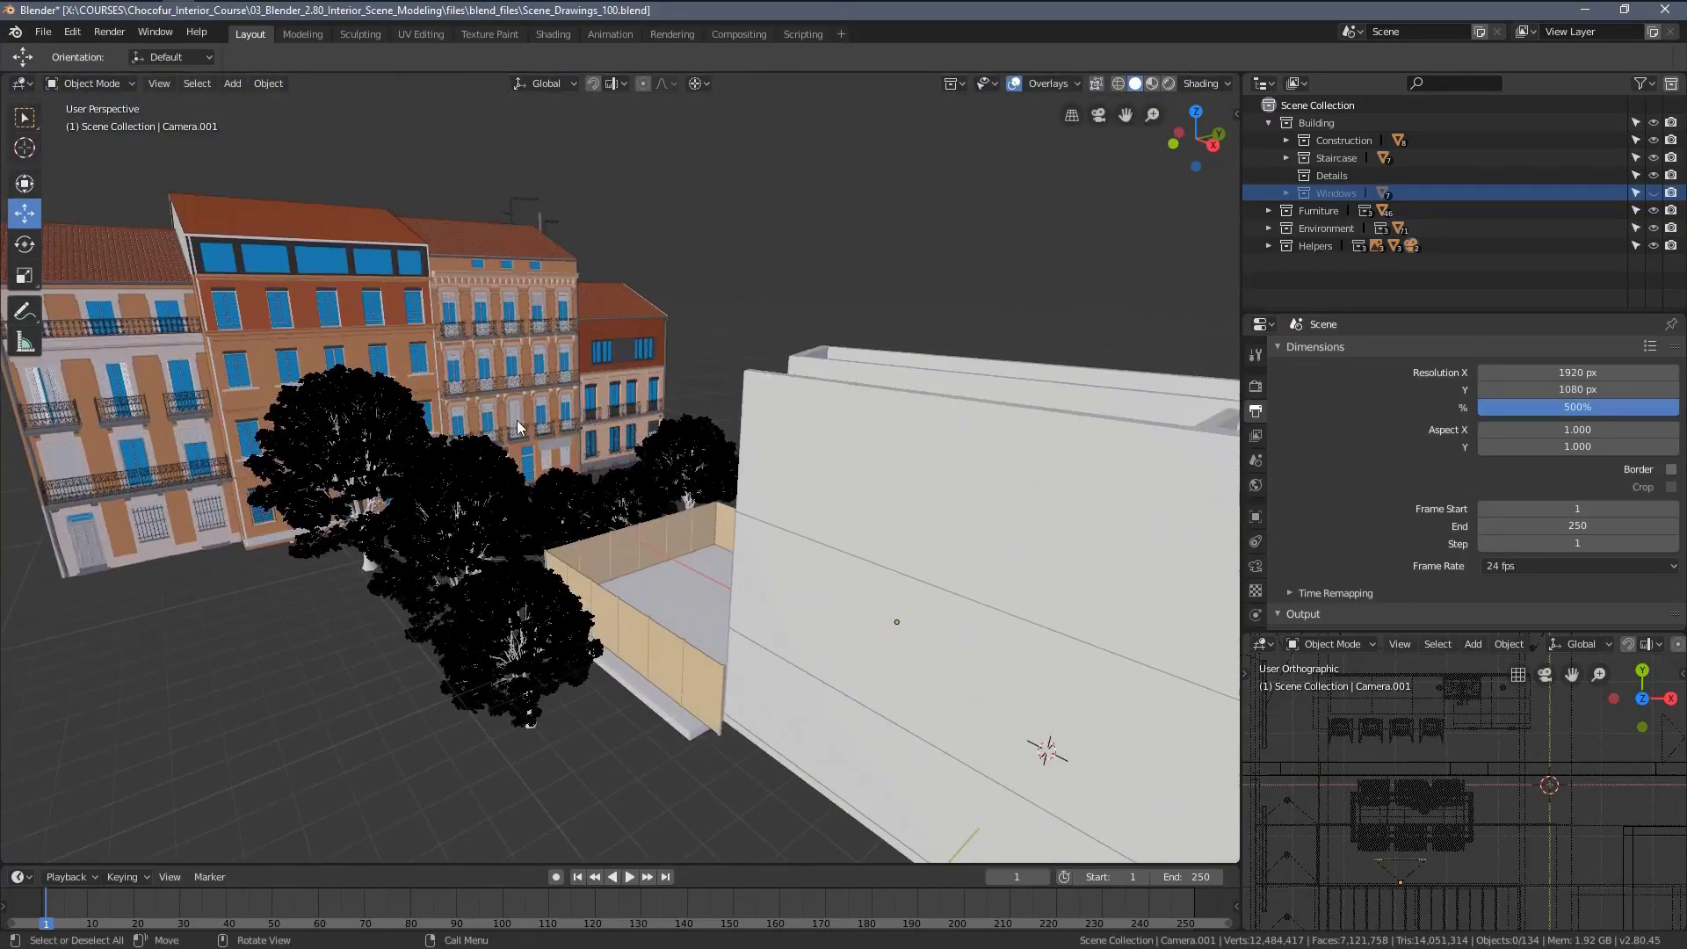
middle_drag(518, 428, 341, 698)
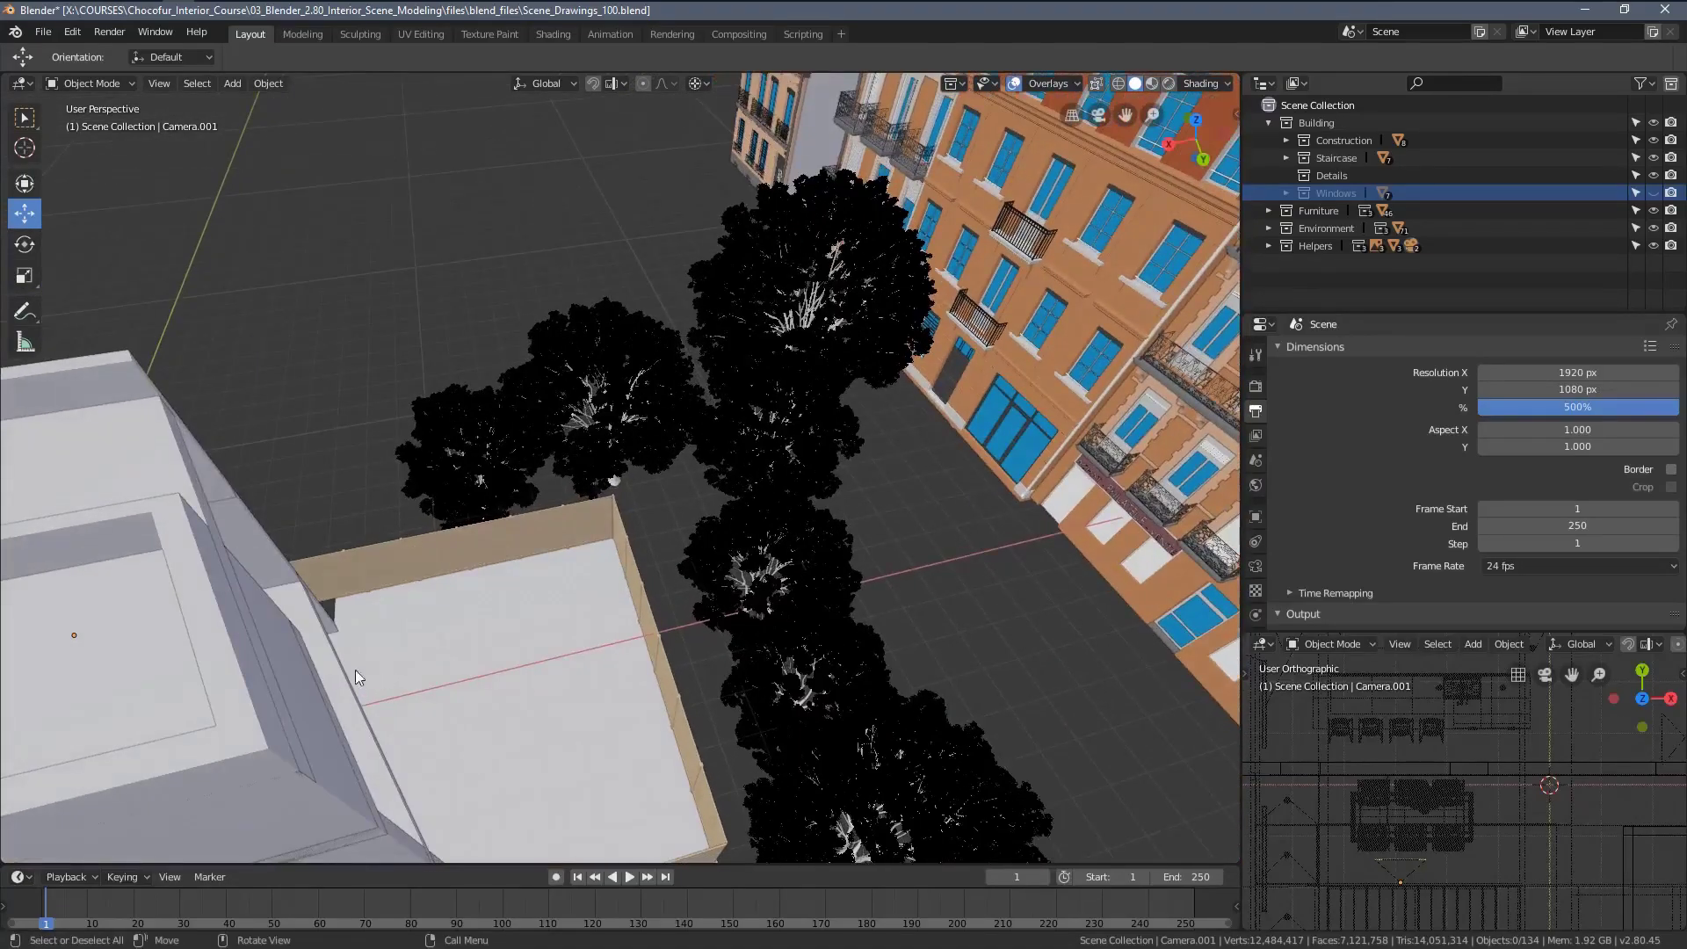
middle_drag(927, 468, 603, 386)
Select the tree beside the patio fence, and switch the selection to the leaves of the tree in front of the orange building.
click(420, 538)
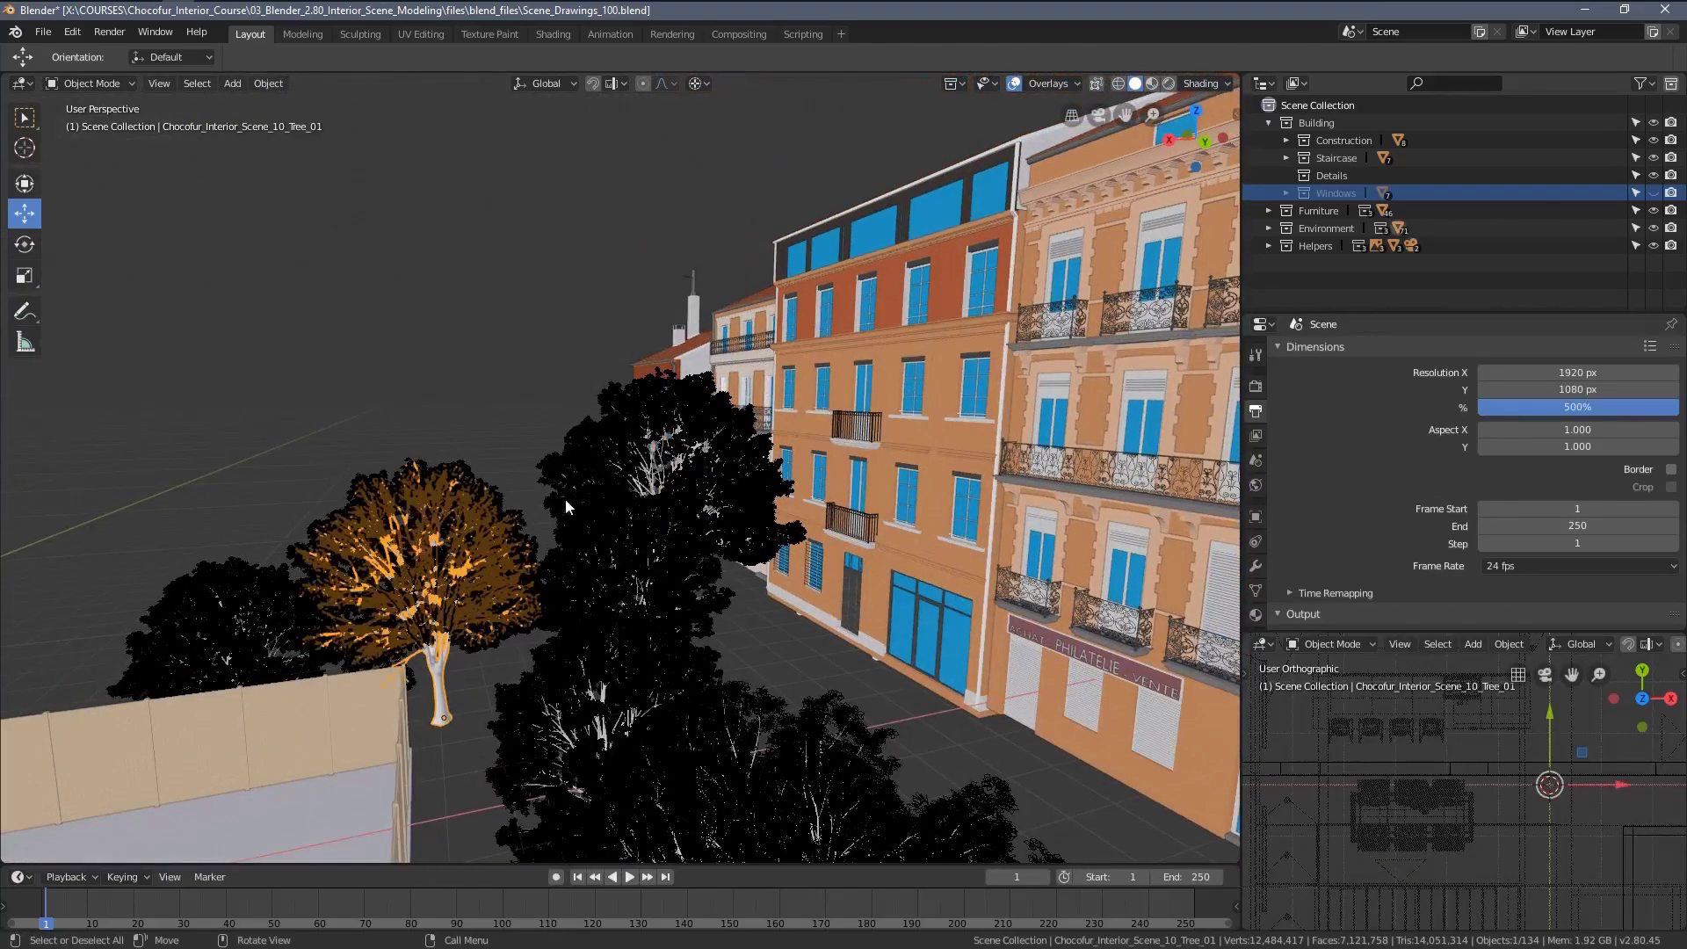
click(585, 458)
key(KP_Divide)
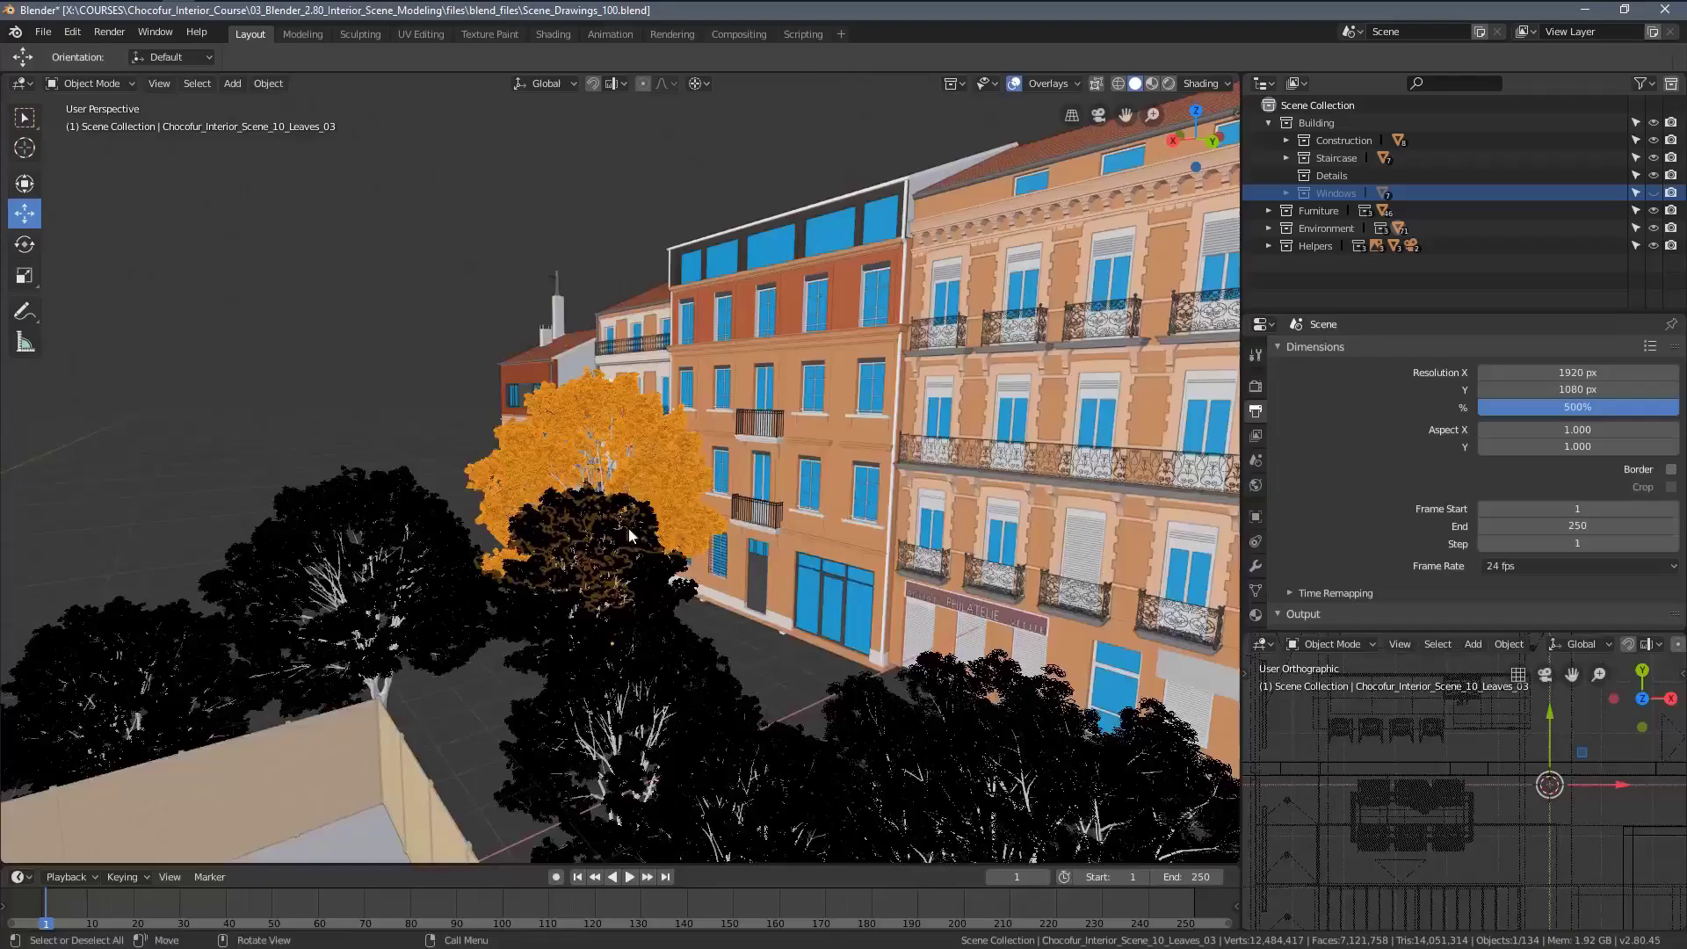
Switch to the Photos app and study the trees, brick building and wooden fence behind the windows in the reference photo.
key(alt+Tab)
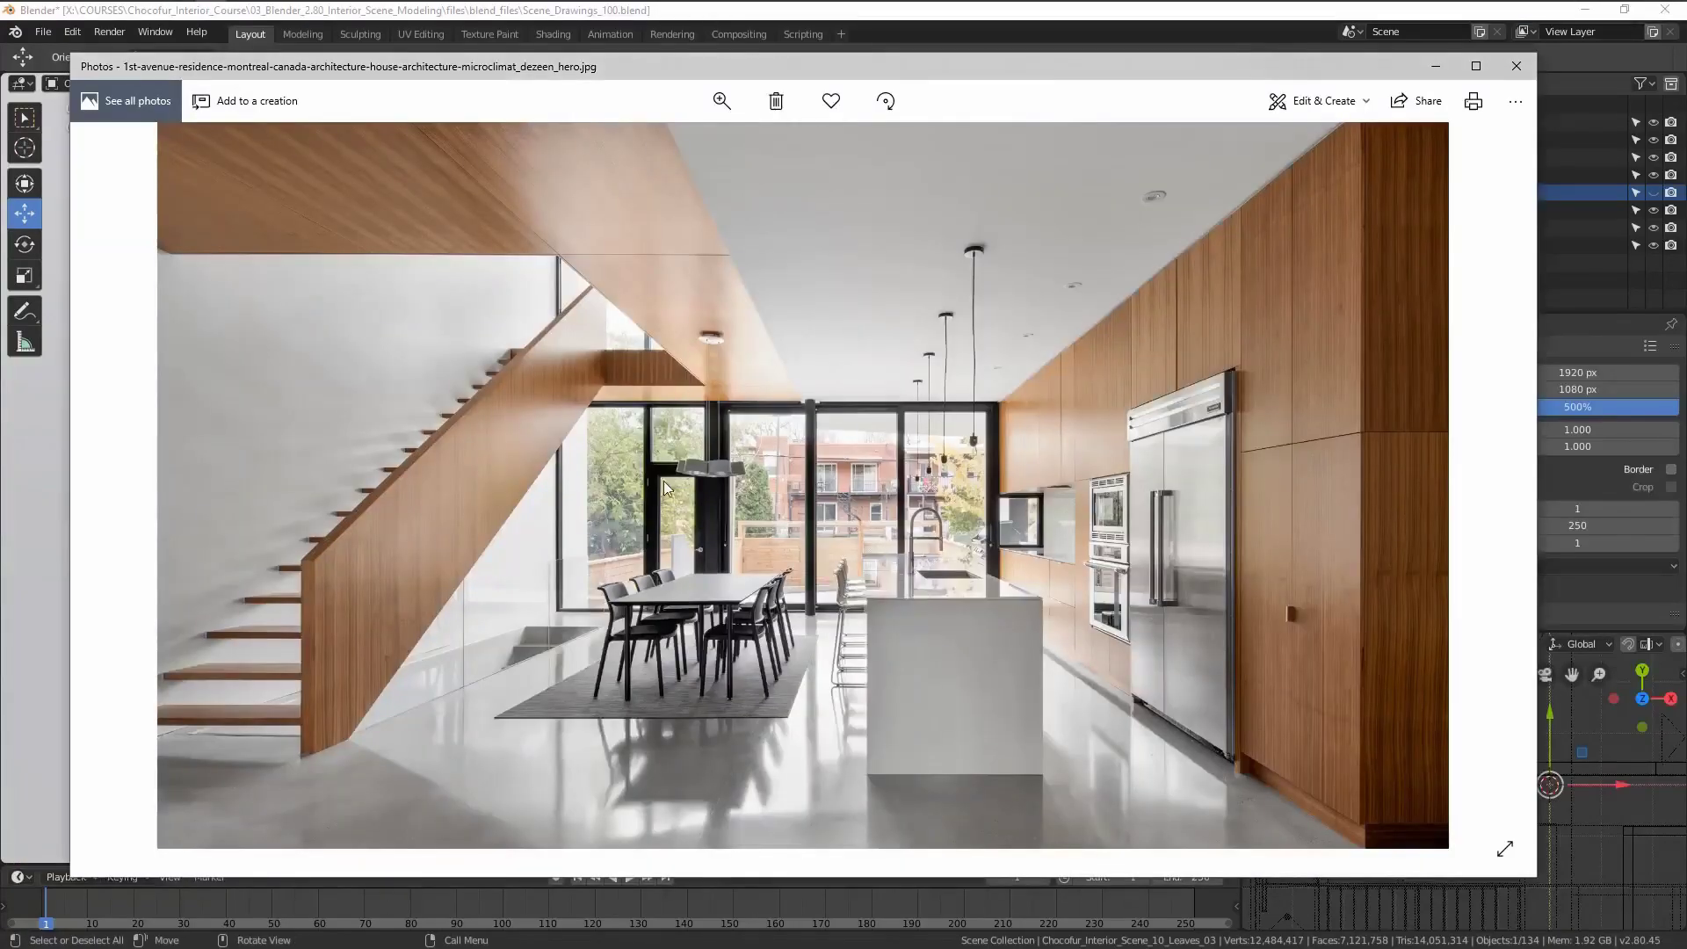
scroll(782, 478, up, 3)
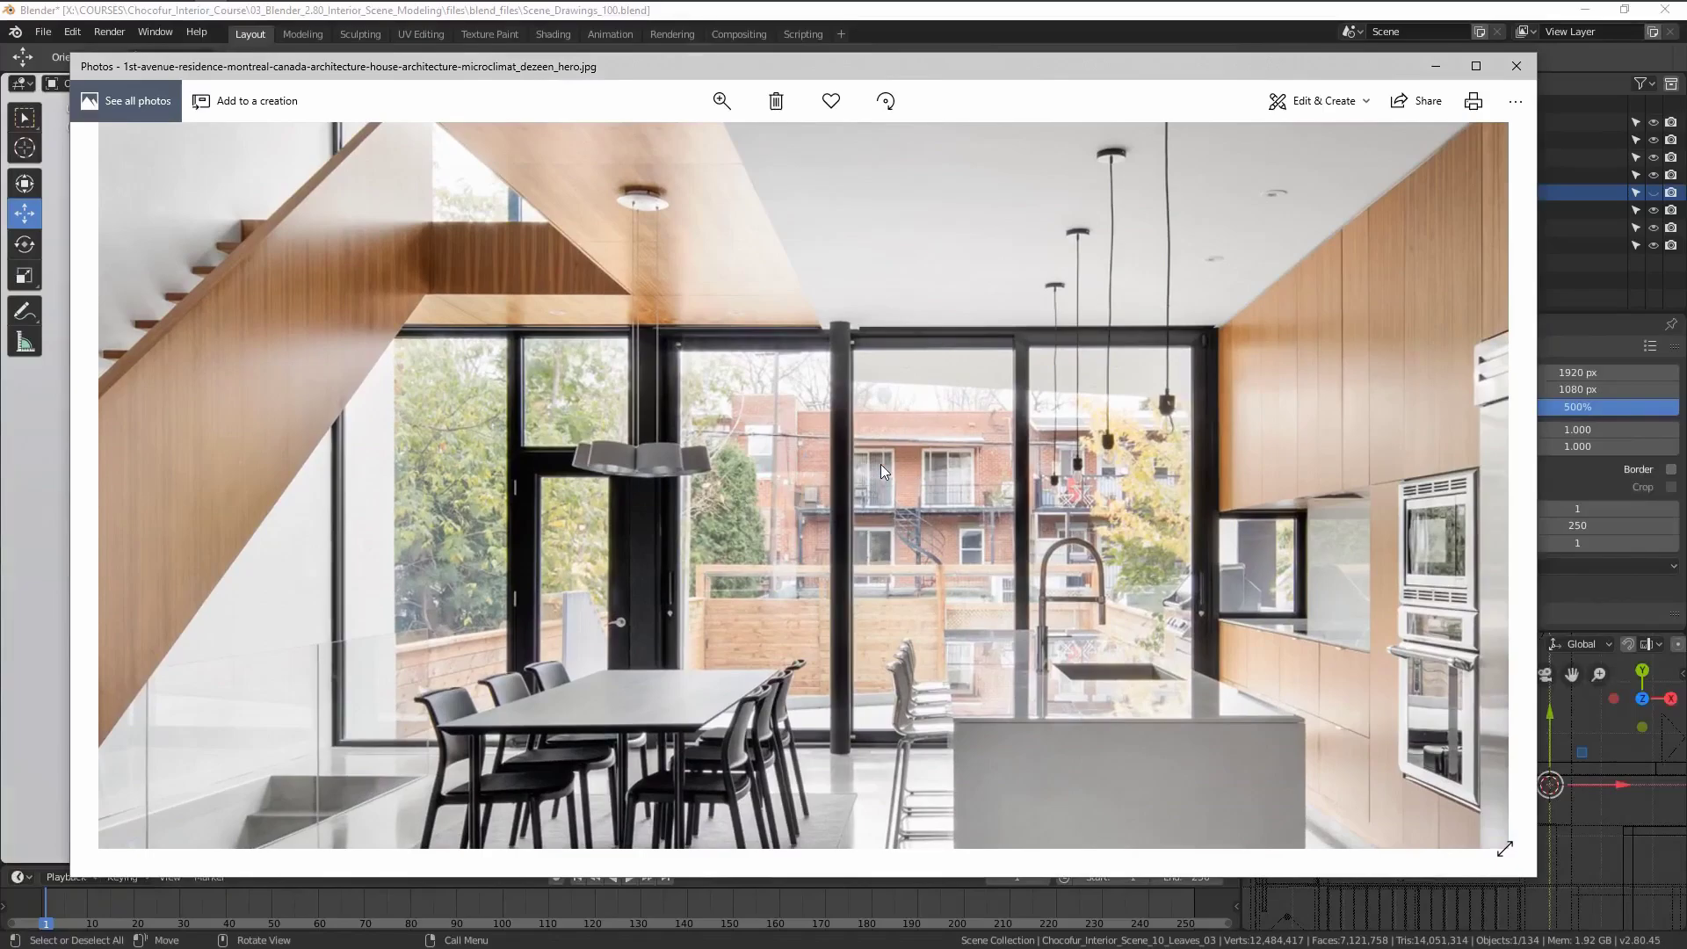
scroll(882, 464, down, 2)
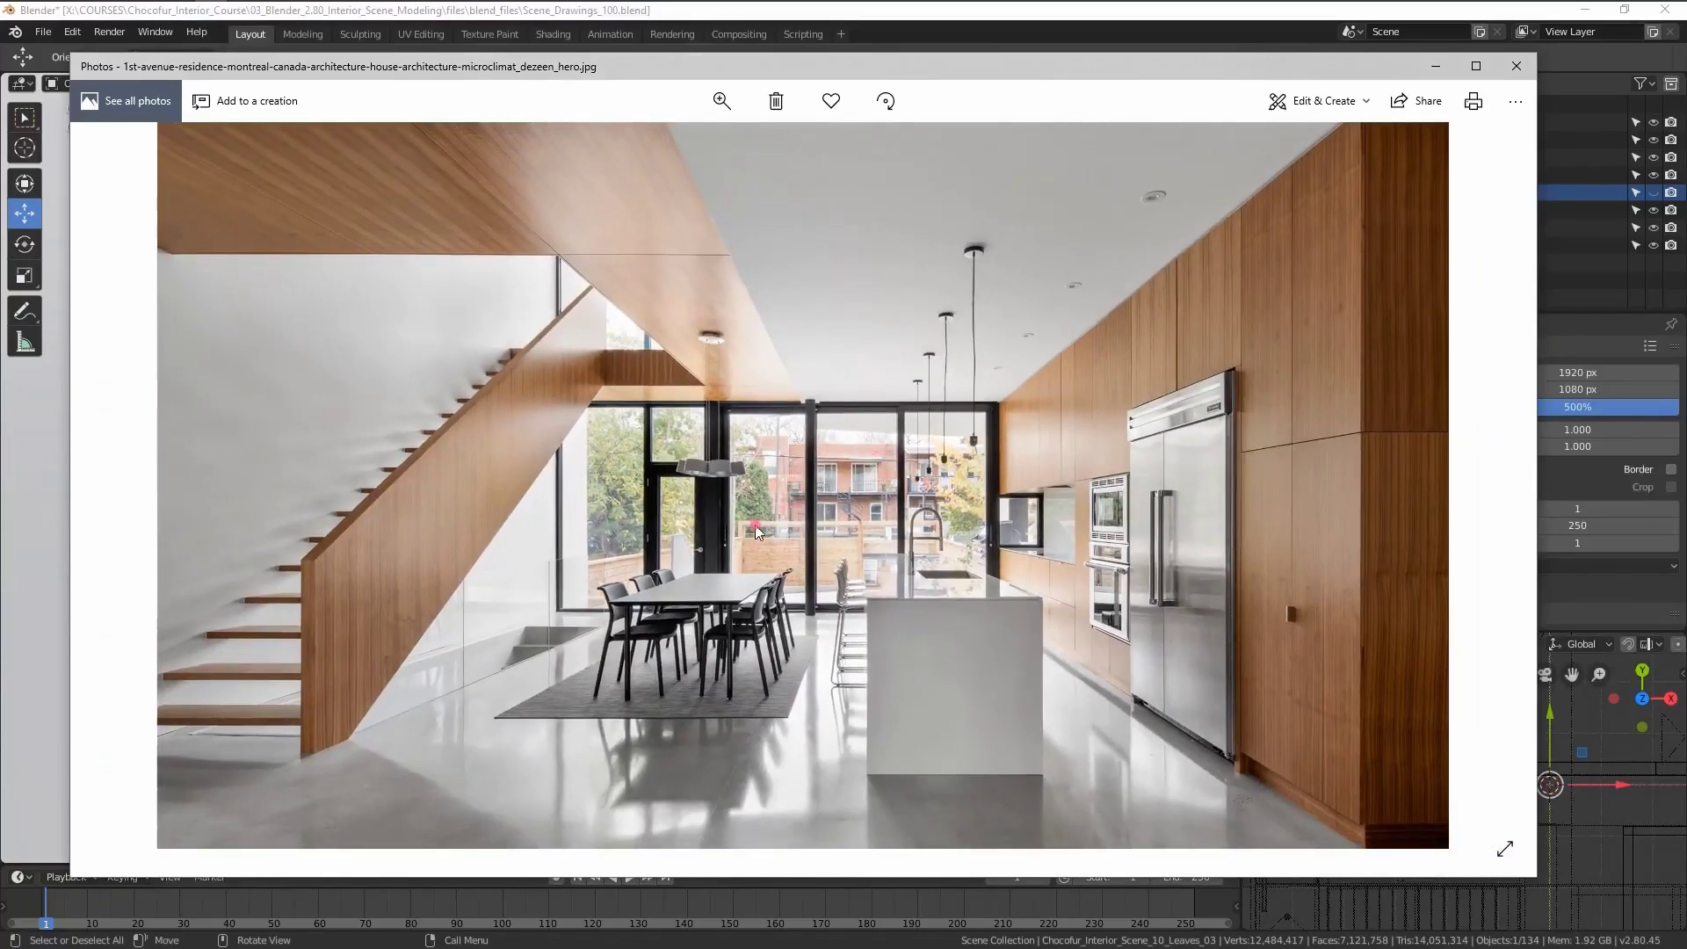
scroll(758, 532, up, 2)
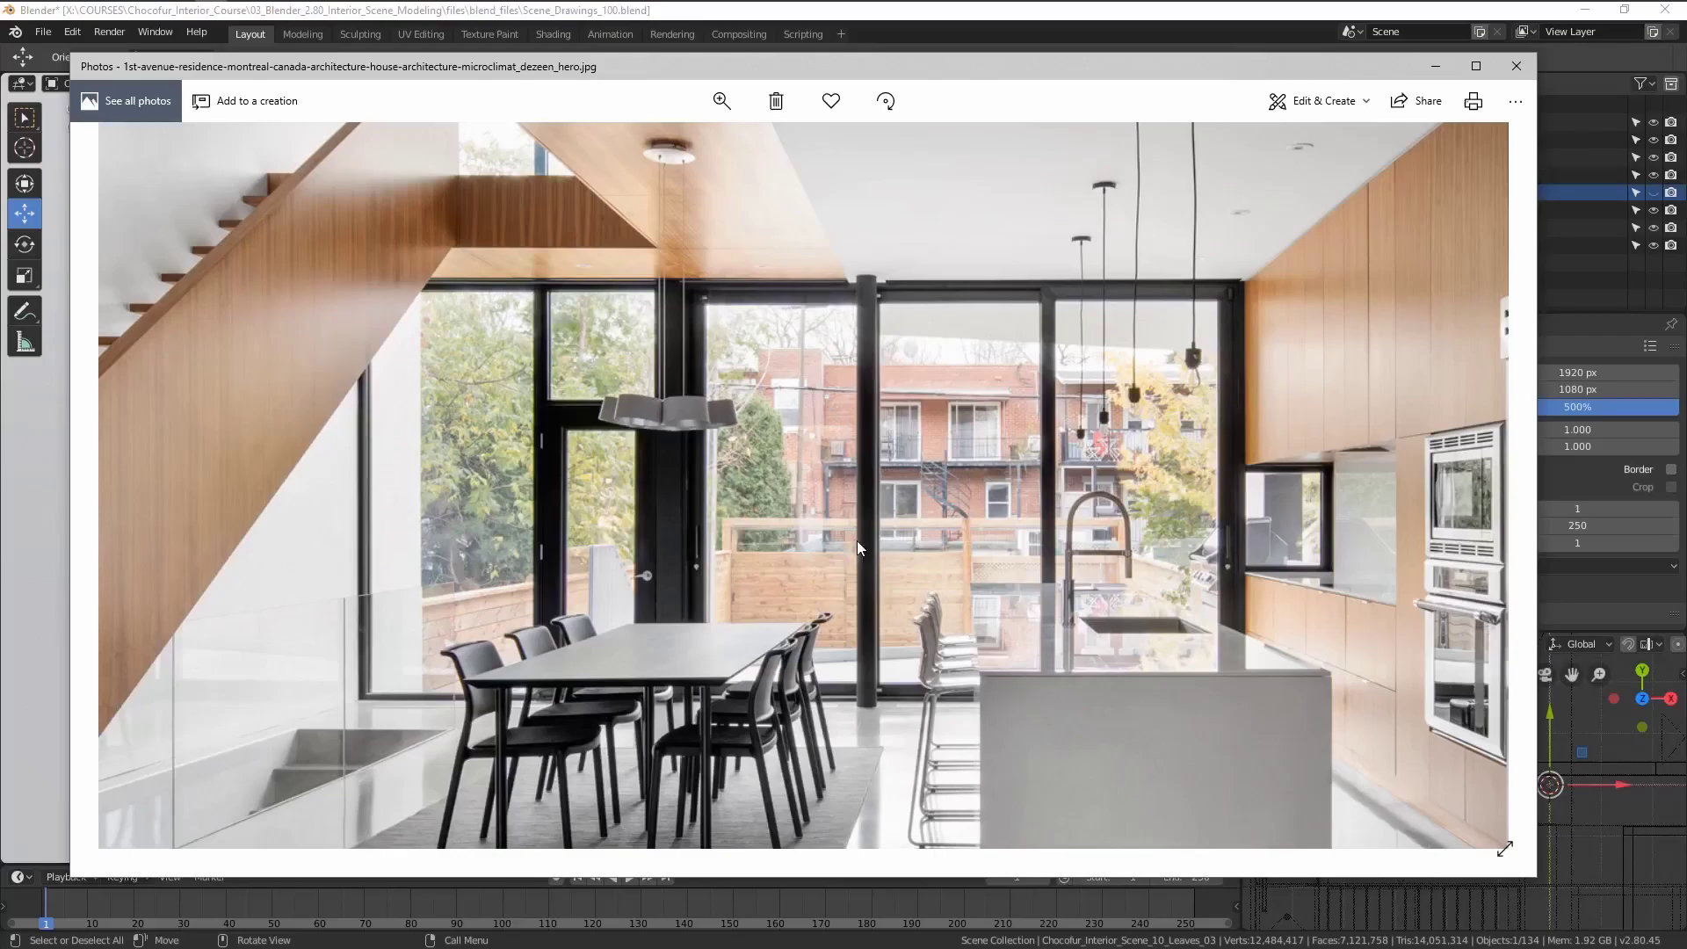
drag(924, 490, 714, 578)
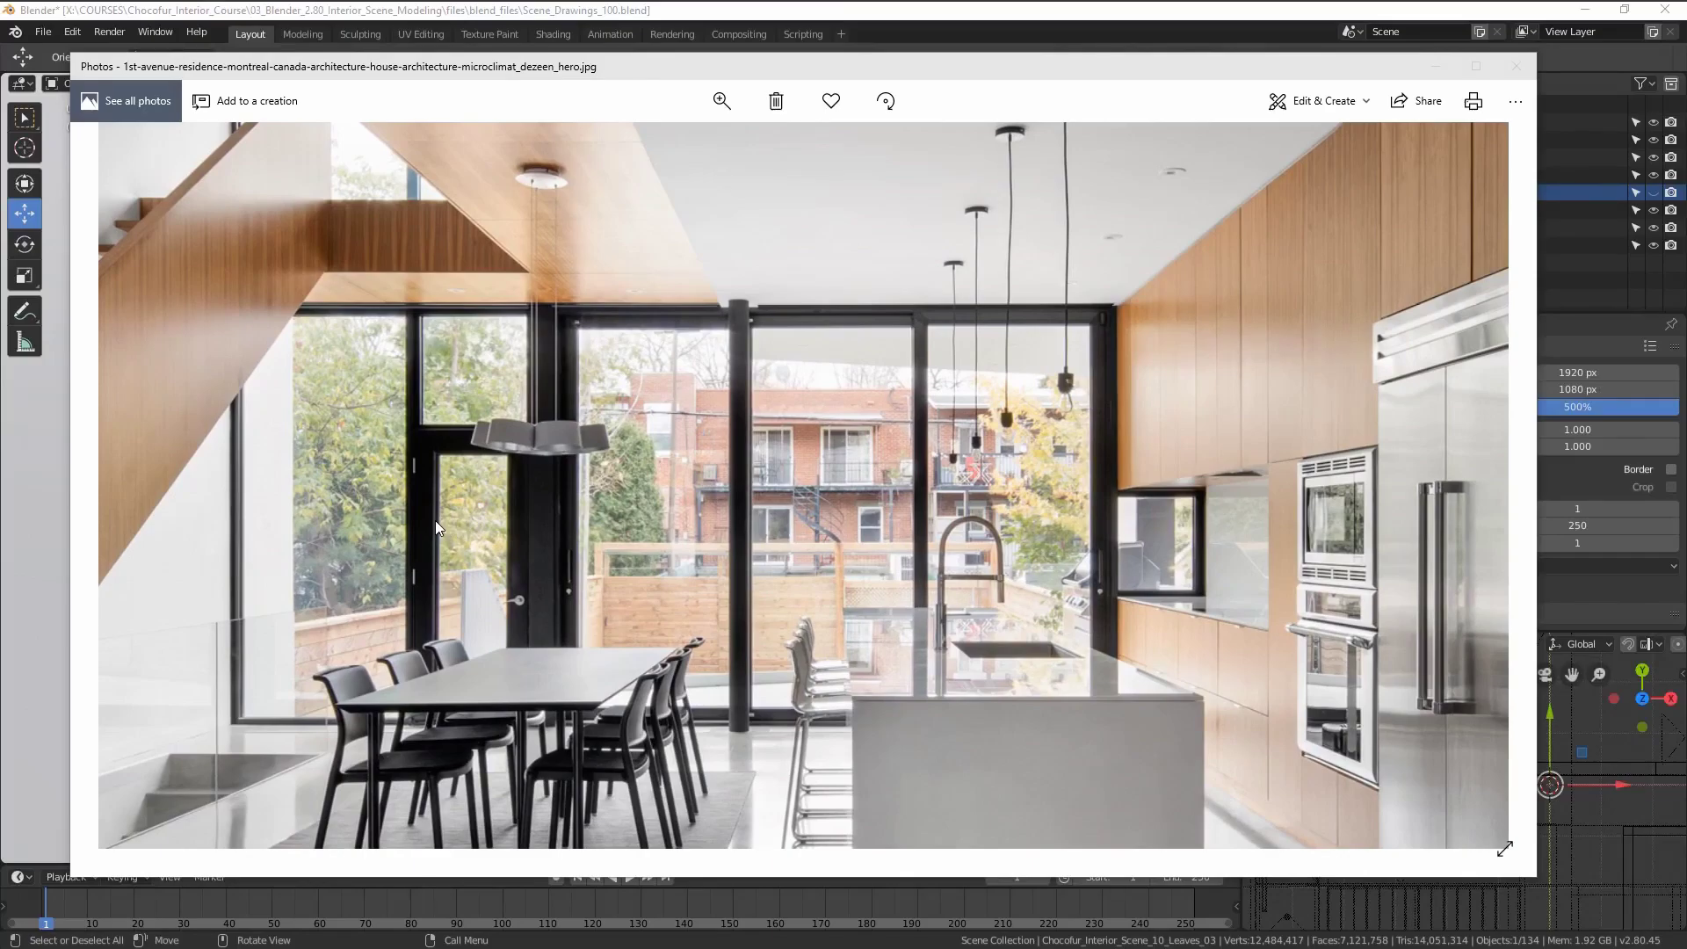
Switch back to Blender and select the back and side patio fences as seen from the dining table.
key(alt+Tab)
middle_drag(509, 513, 870, 552)
key(KP_0)
scroll(578, 476, up, 1)
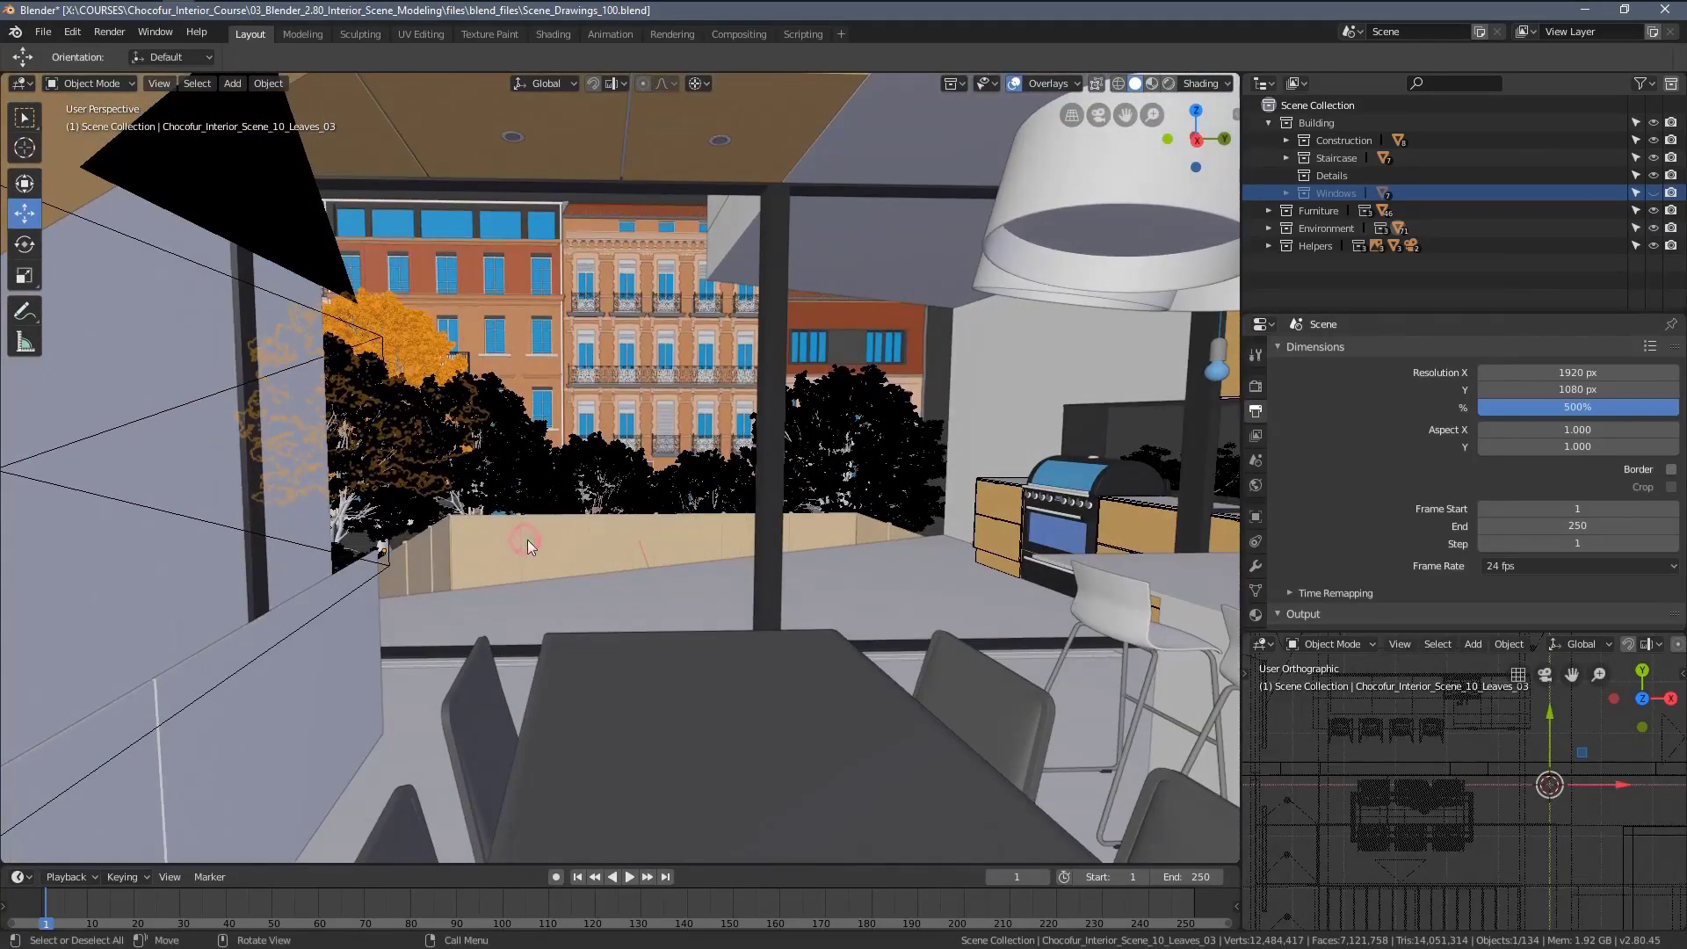
click(527, 539)
shift+click(404, 550)
Compare the wooden fence in the reference photo with the selected patio fences in the Blender scene.
key(alt+Tab)
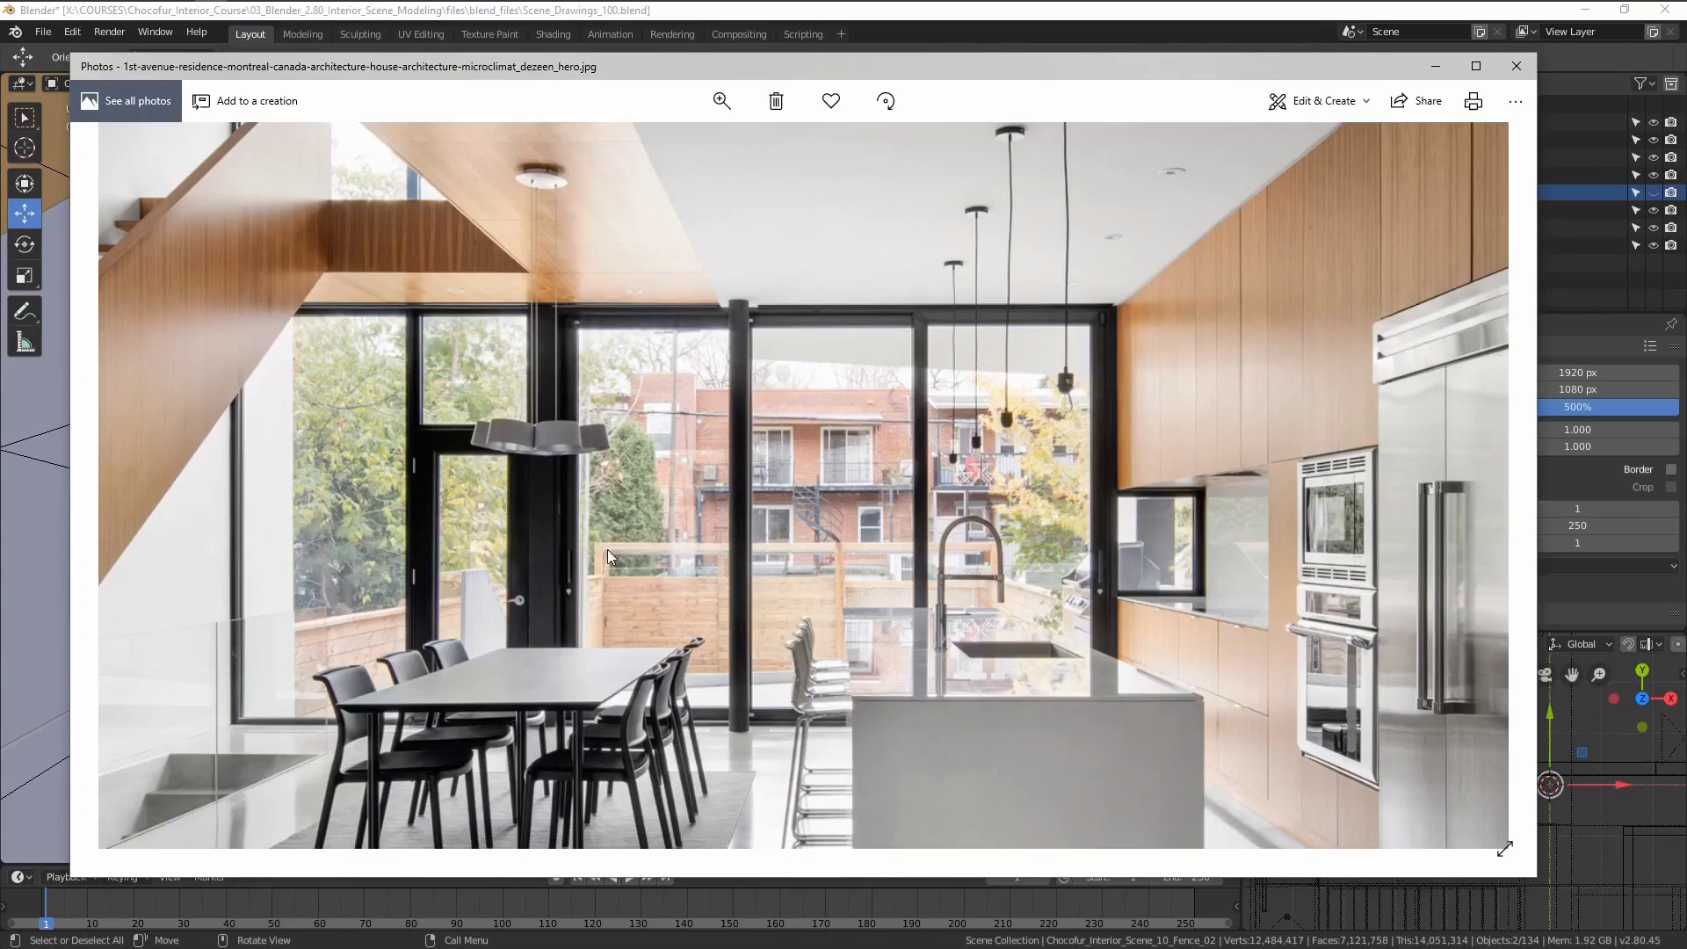
key(alt+Tab)
middle_drag(379, 479, 441, 420)
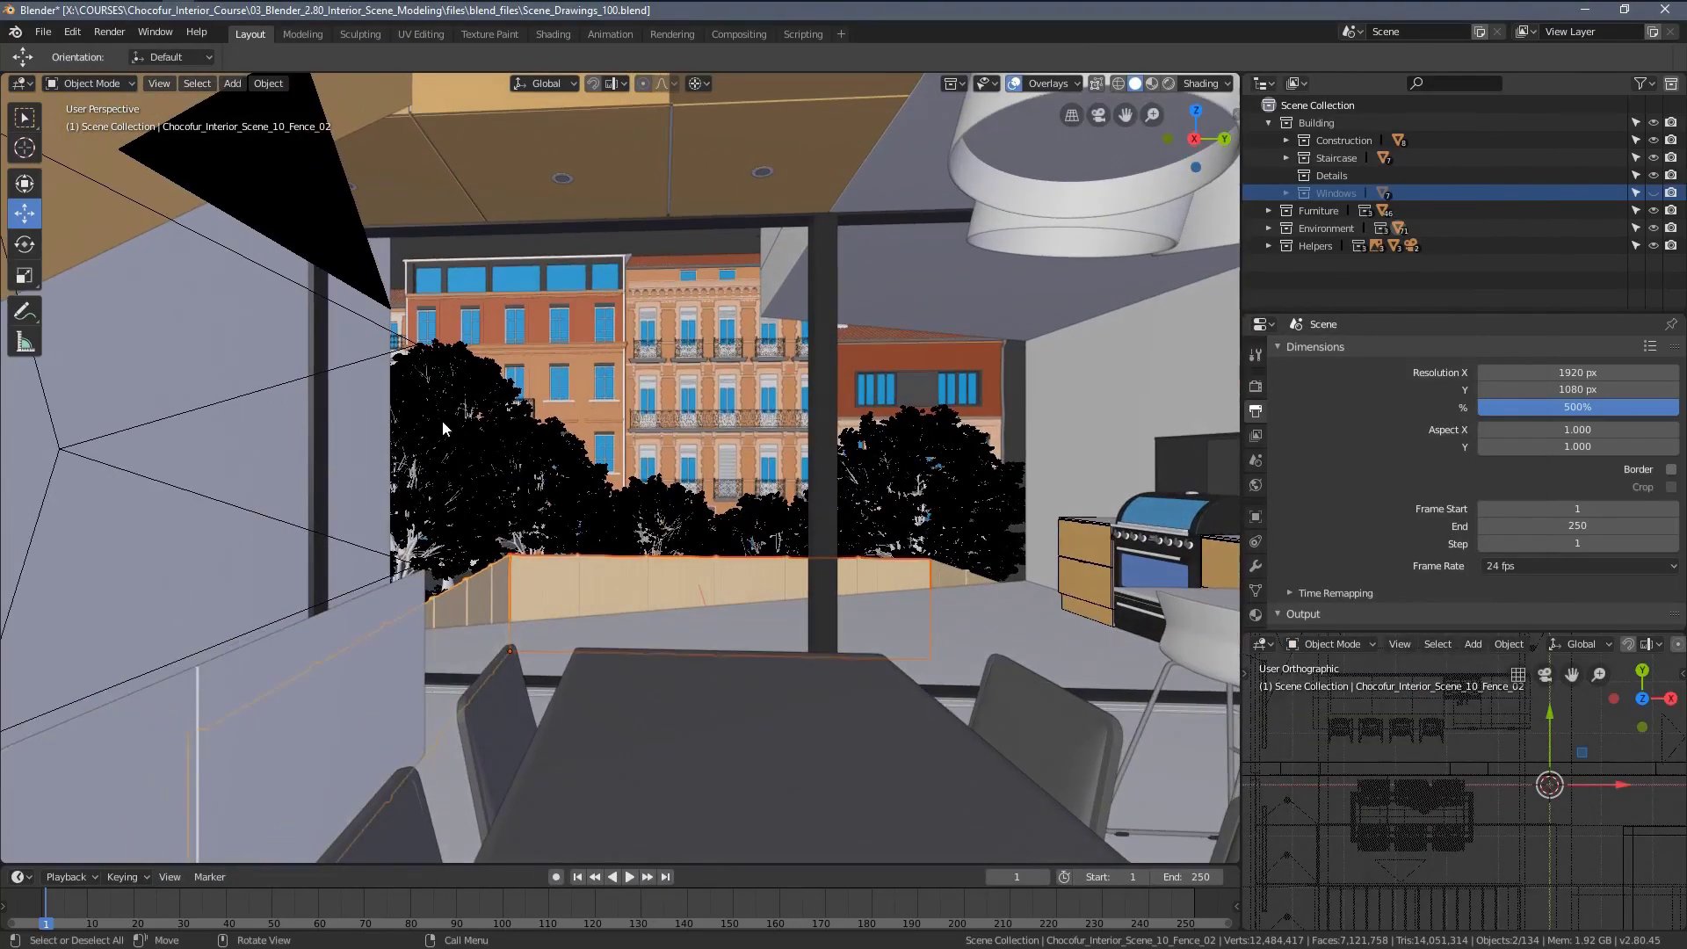
View the patio fence from the dining table, and switch to the Photos app to examine the exterior behind the windows in the reference photo.
middle_drag(936, 515, 419, 498)
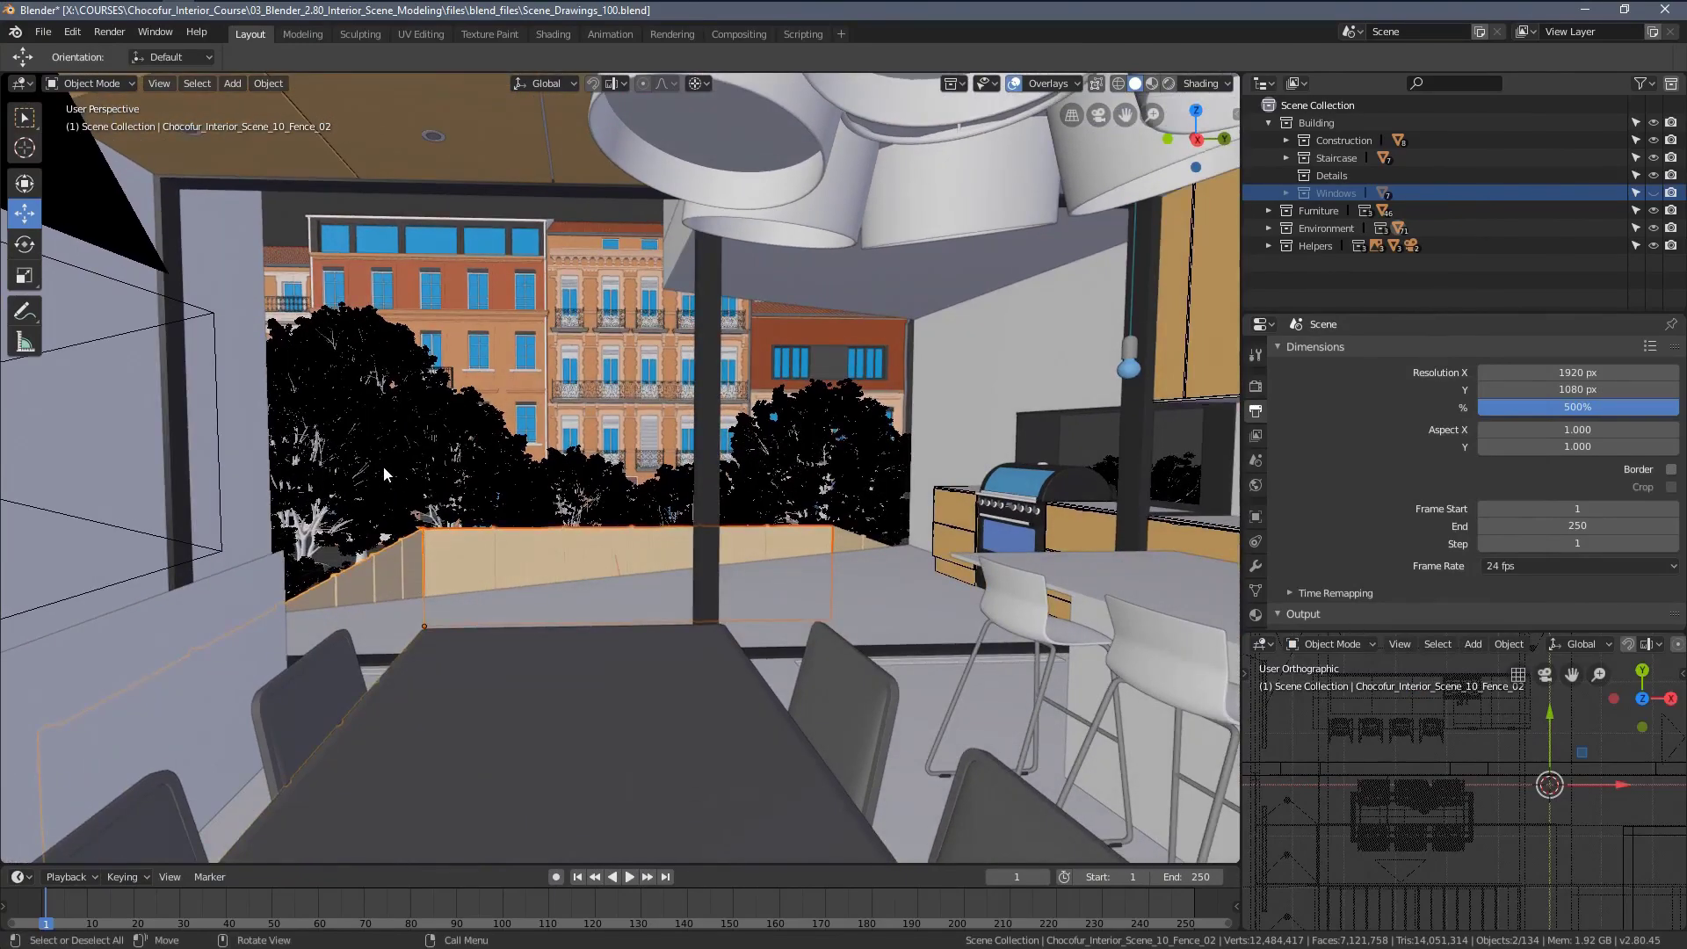
middle_drag(714, 509, 562, 323)
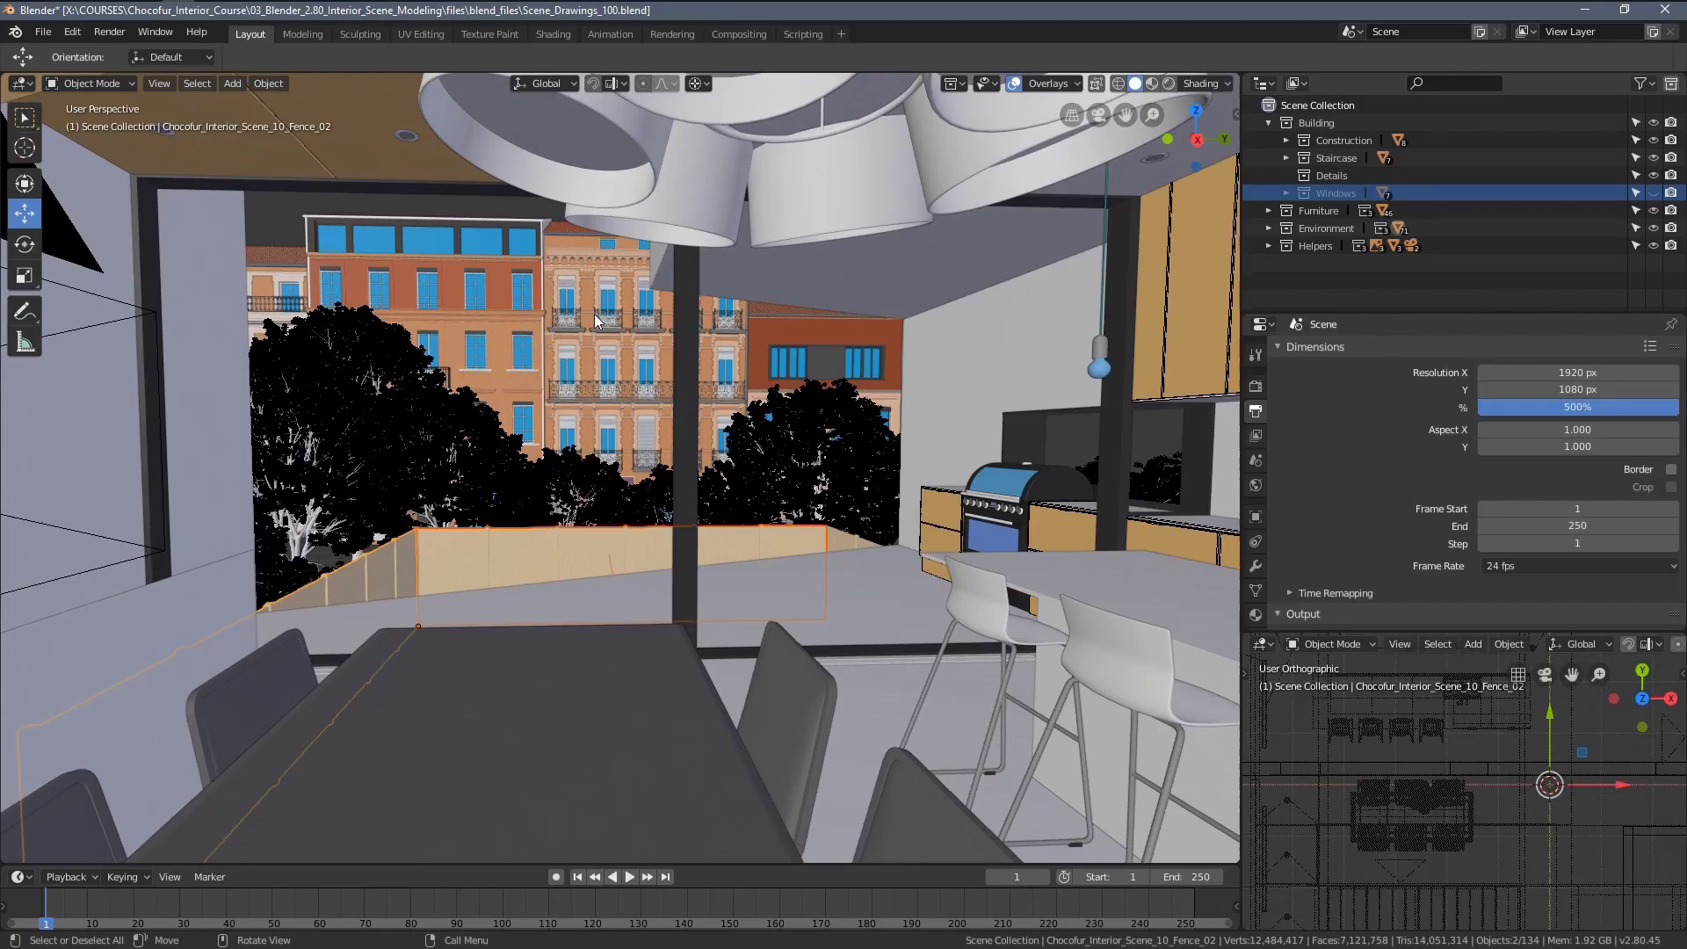
key(alt+Tab)
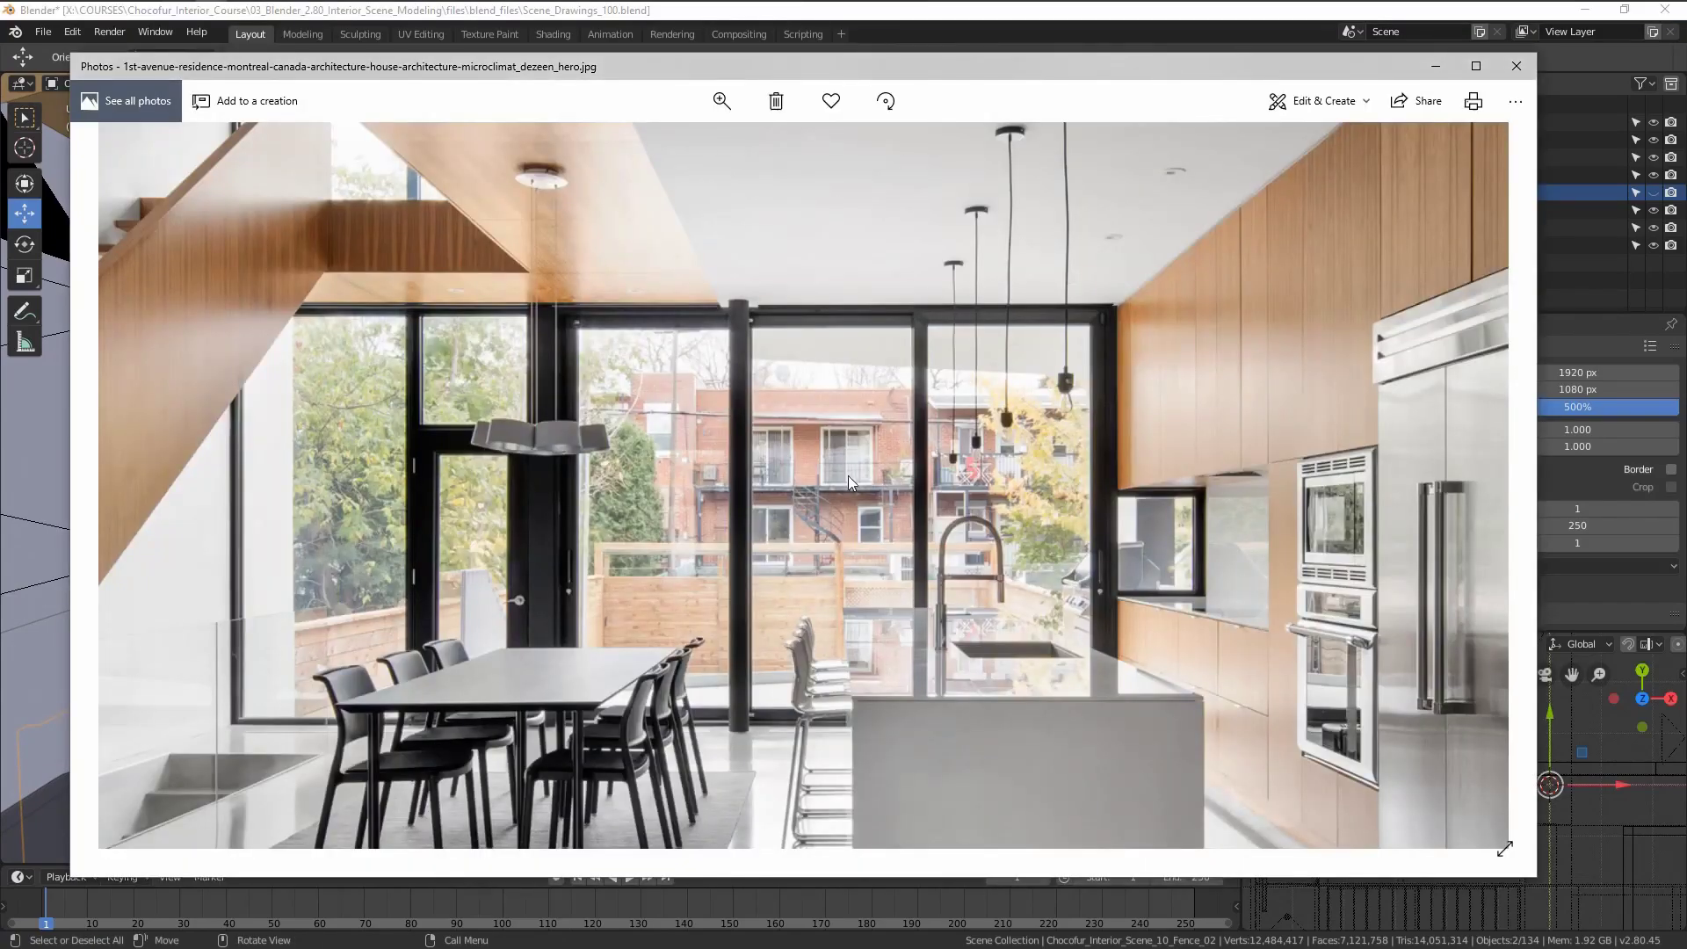
scroll(833, 466, up, 2)
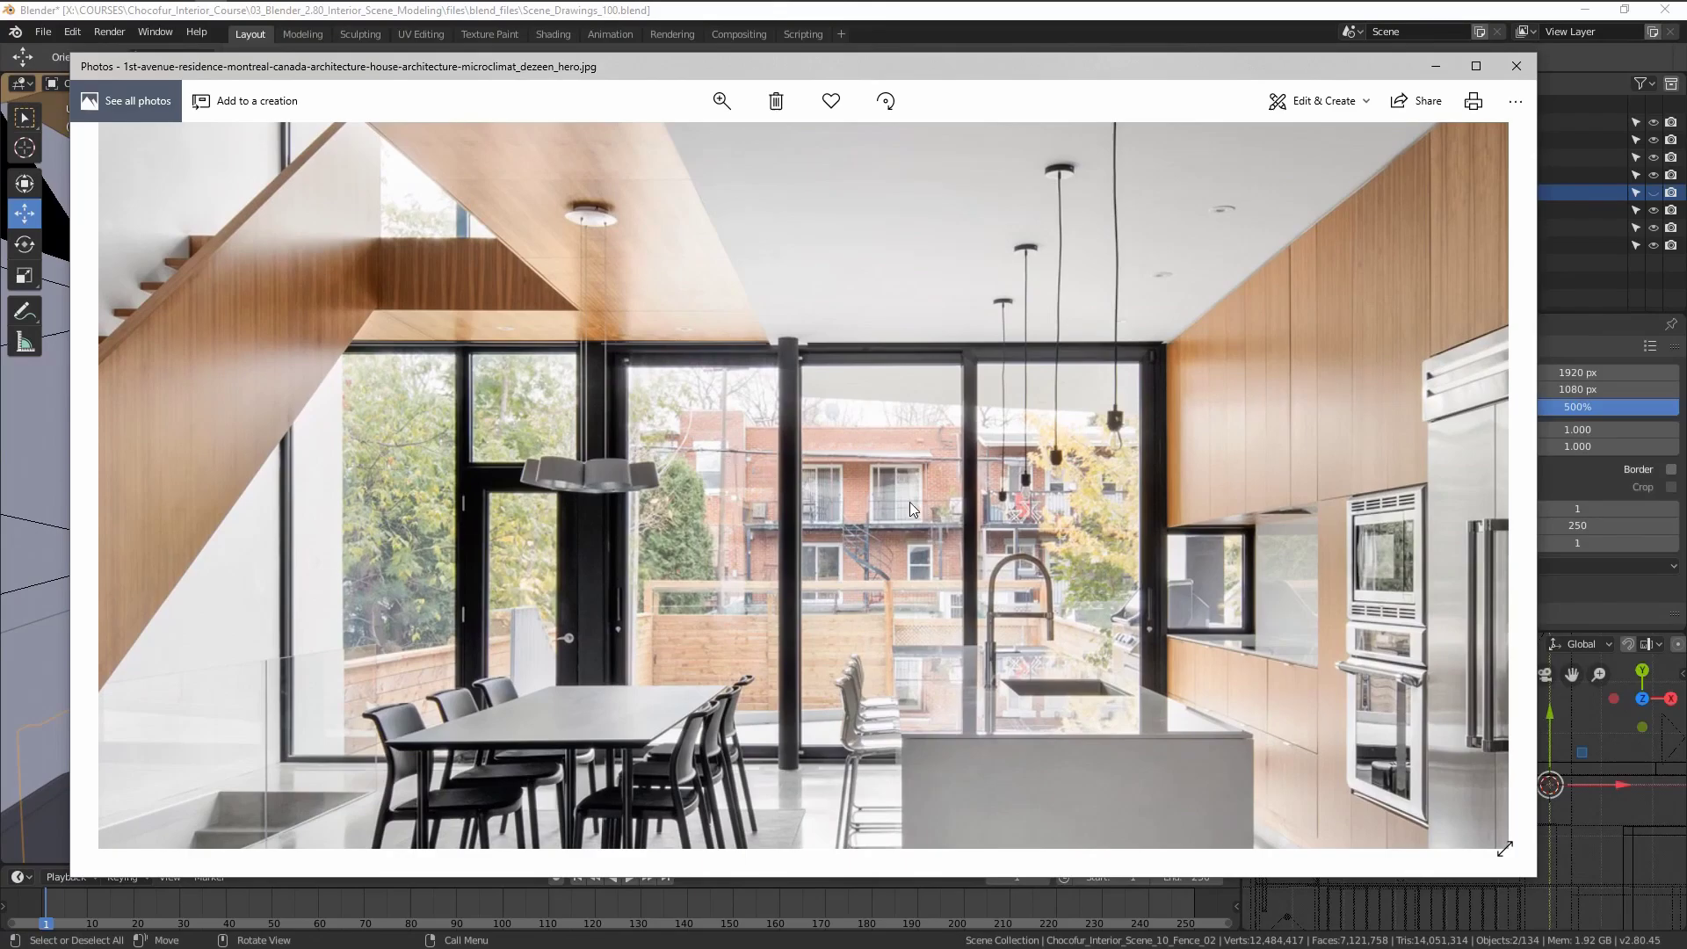
Switch back to Blender, select the camera facing the kitchen, and inspect the exterior backdrop up close through its view.
key(alt+Tab)
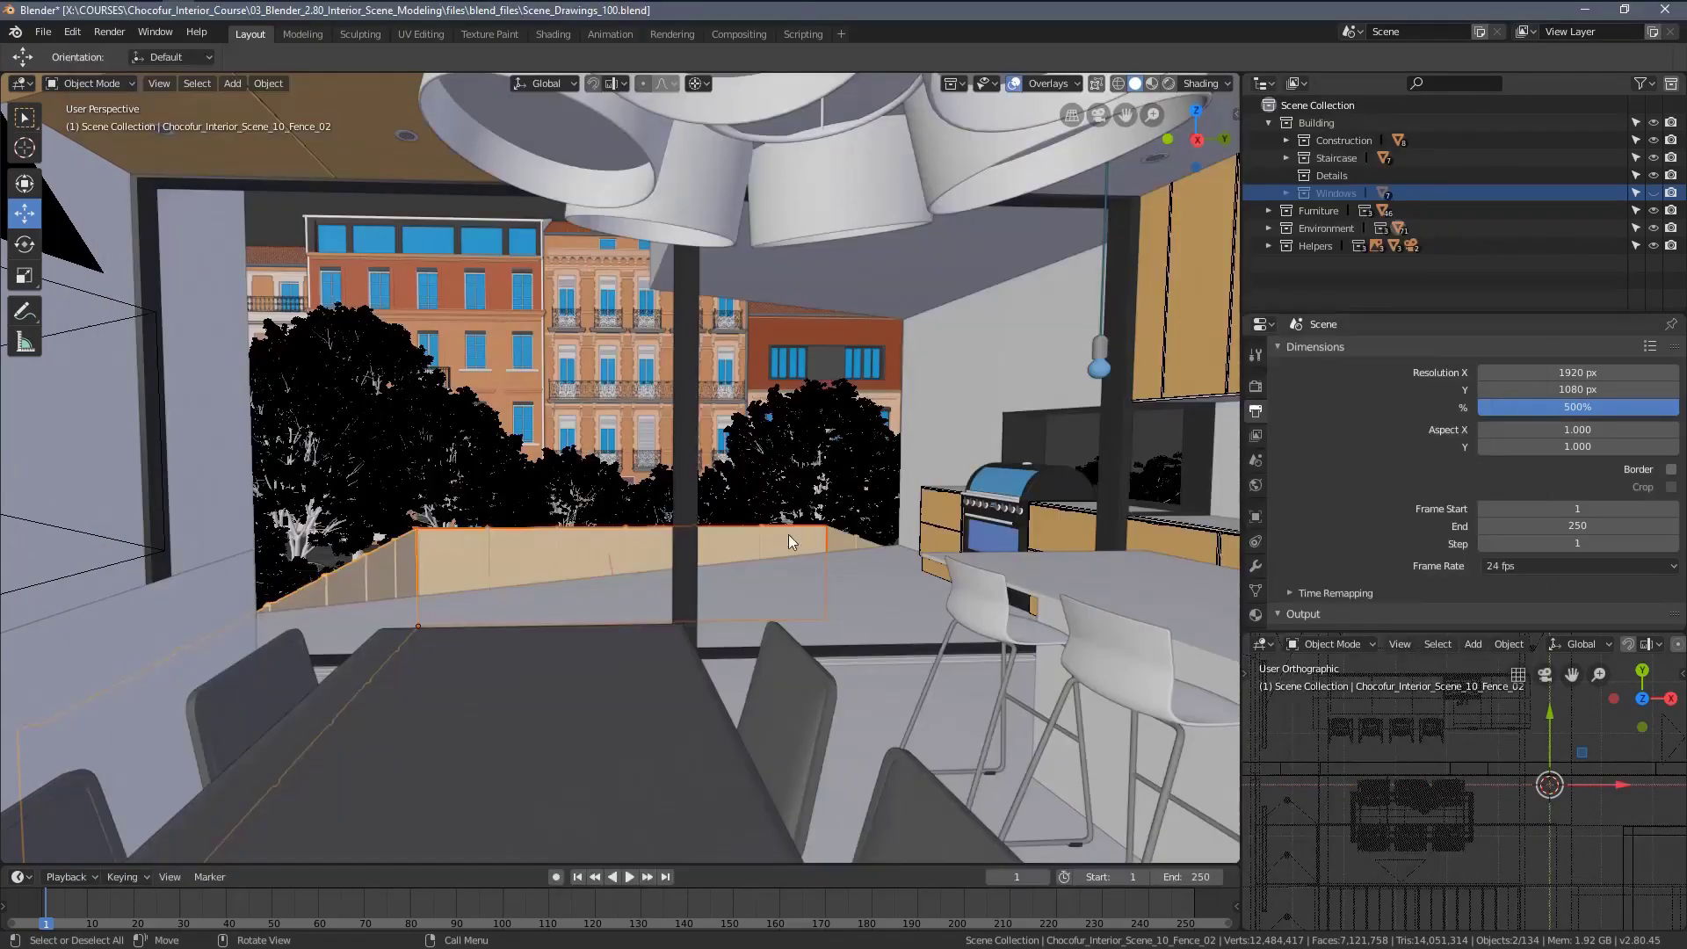
middle_drag(788, 534, 705, 538)
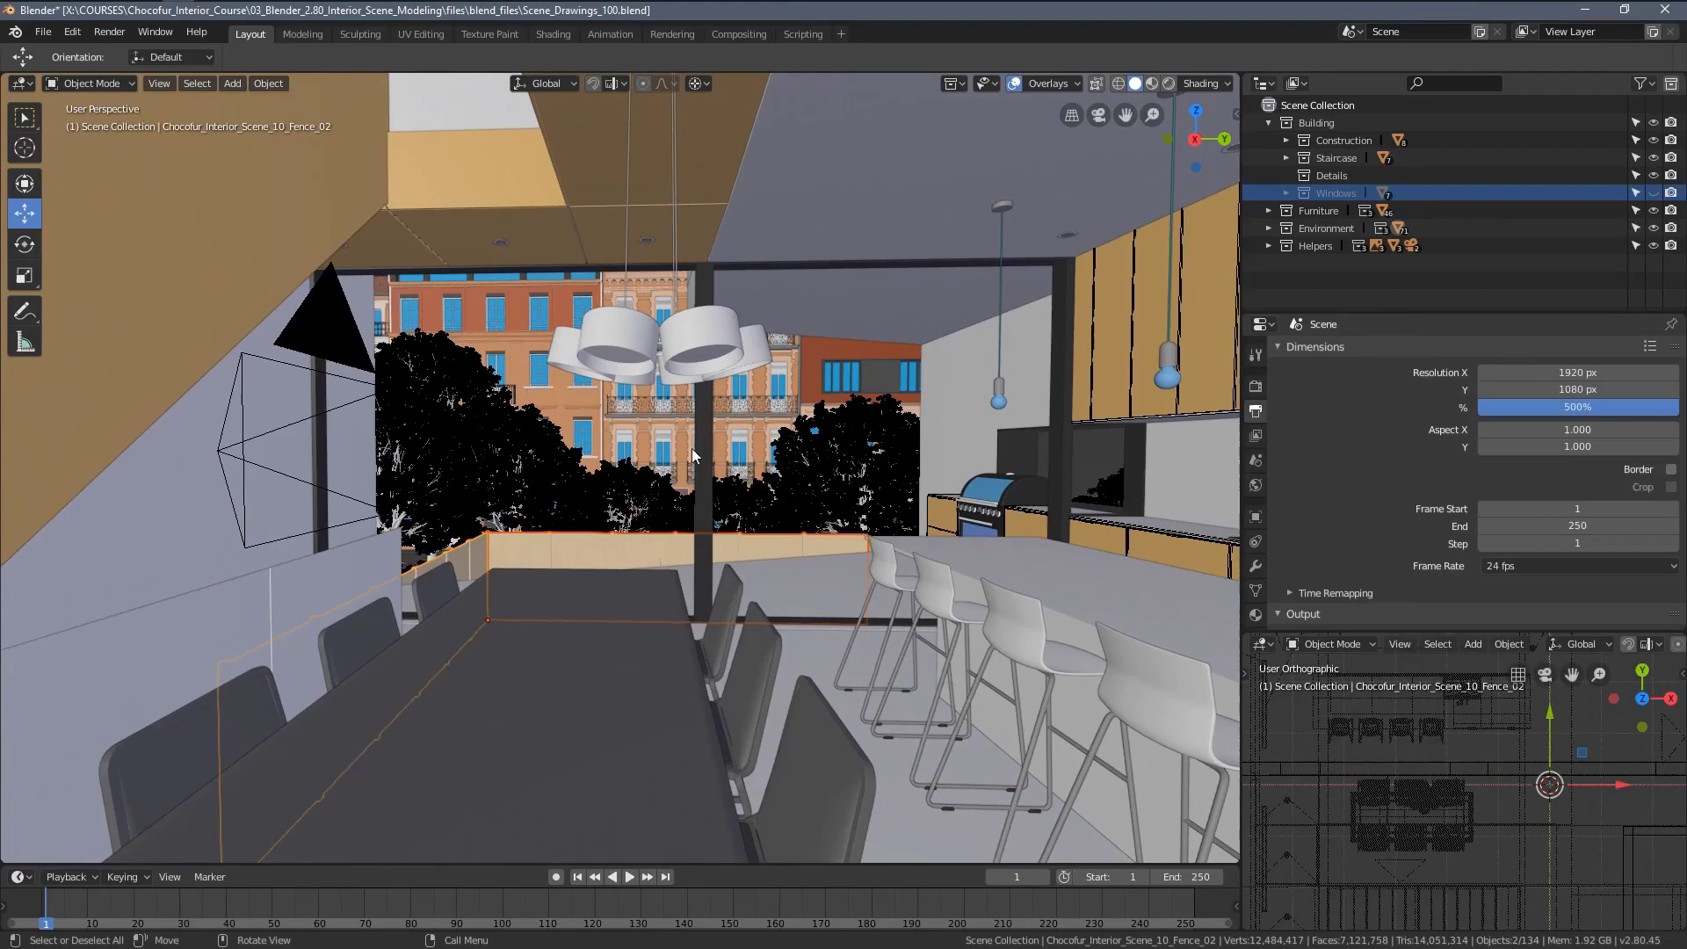
ctrl+middle_drag(679, 457, 862, 118)
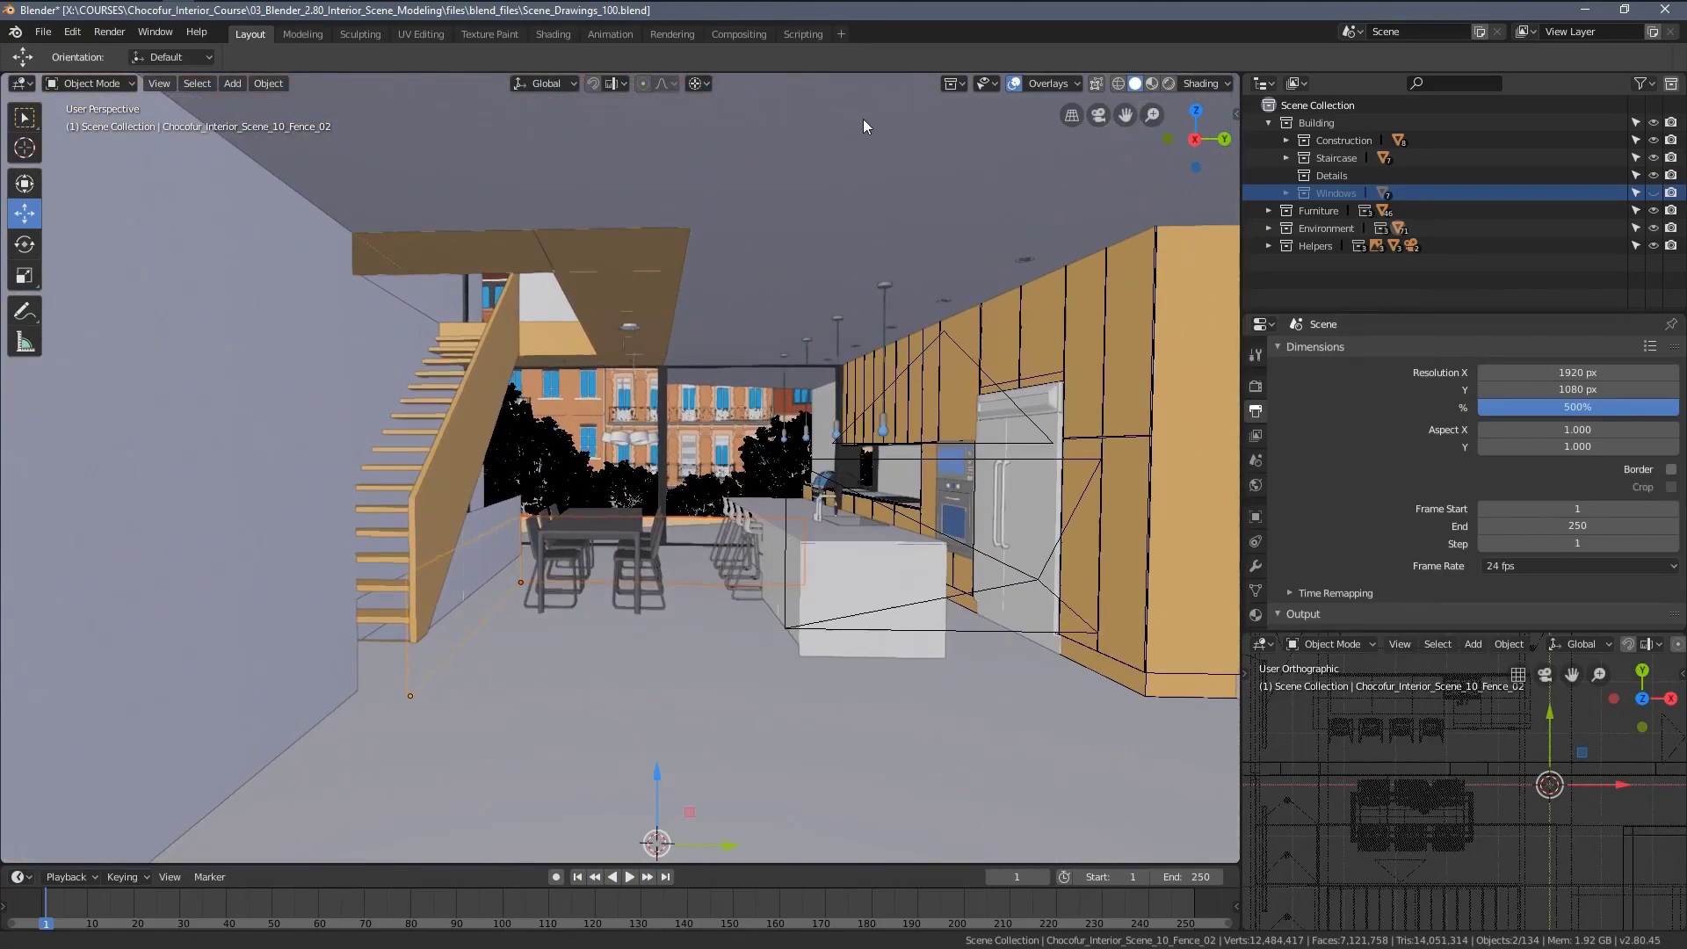
click(926, 346)
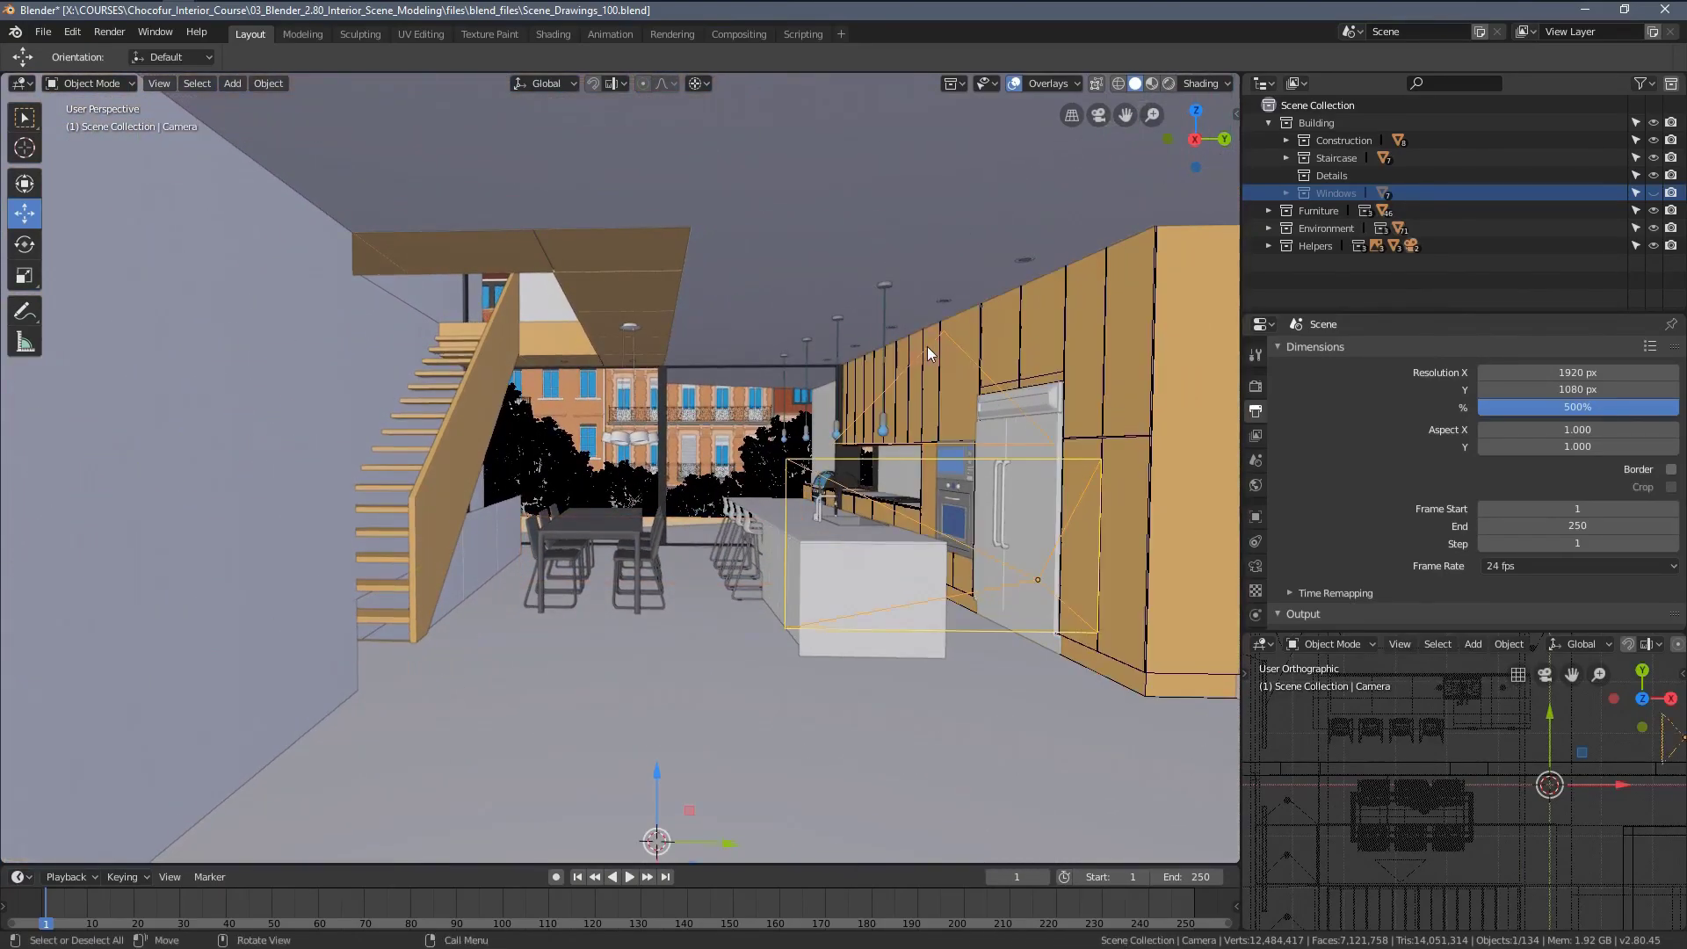
key(KP_Decimal)
key(KP_0)
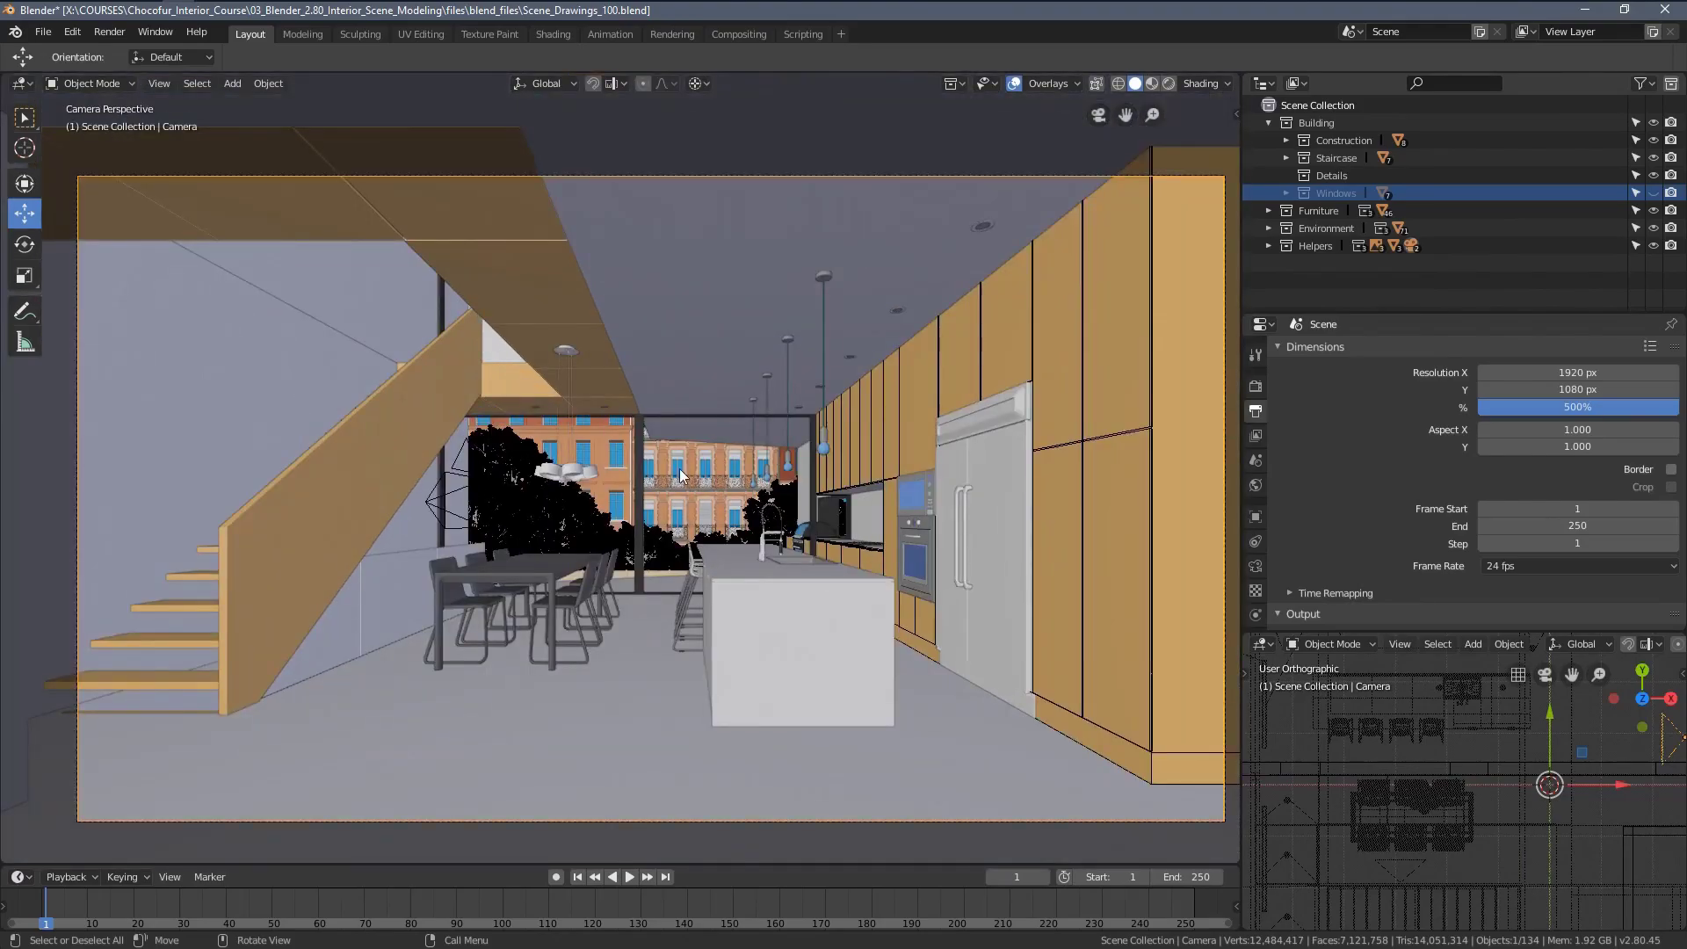
scroll(678, 458, up, 5)
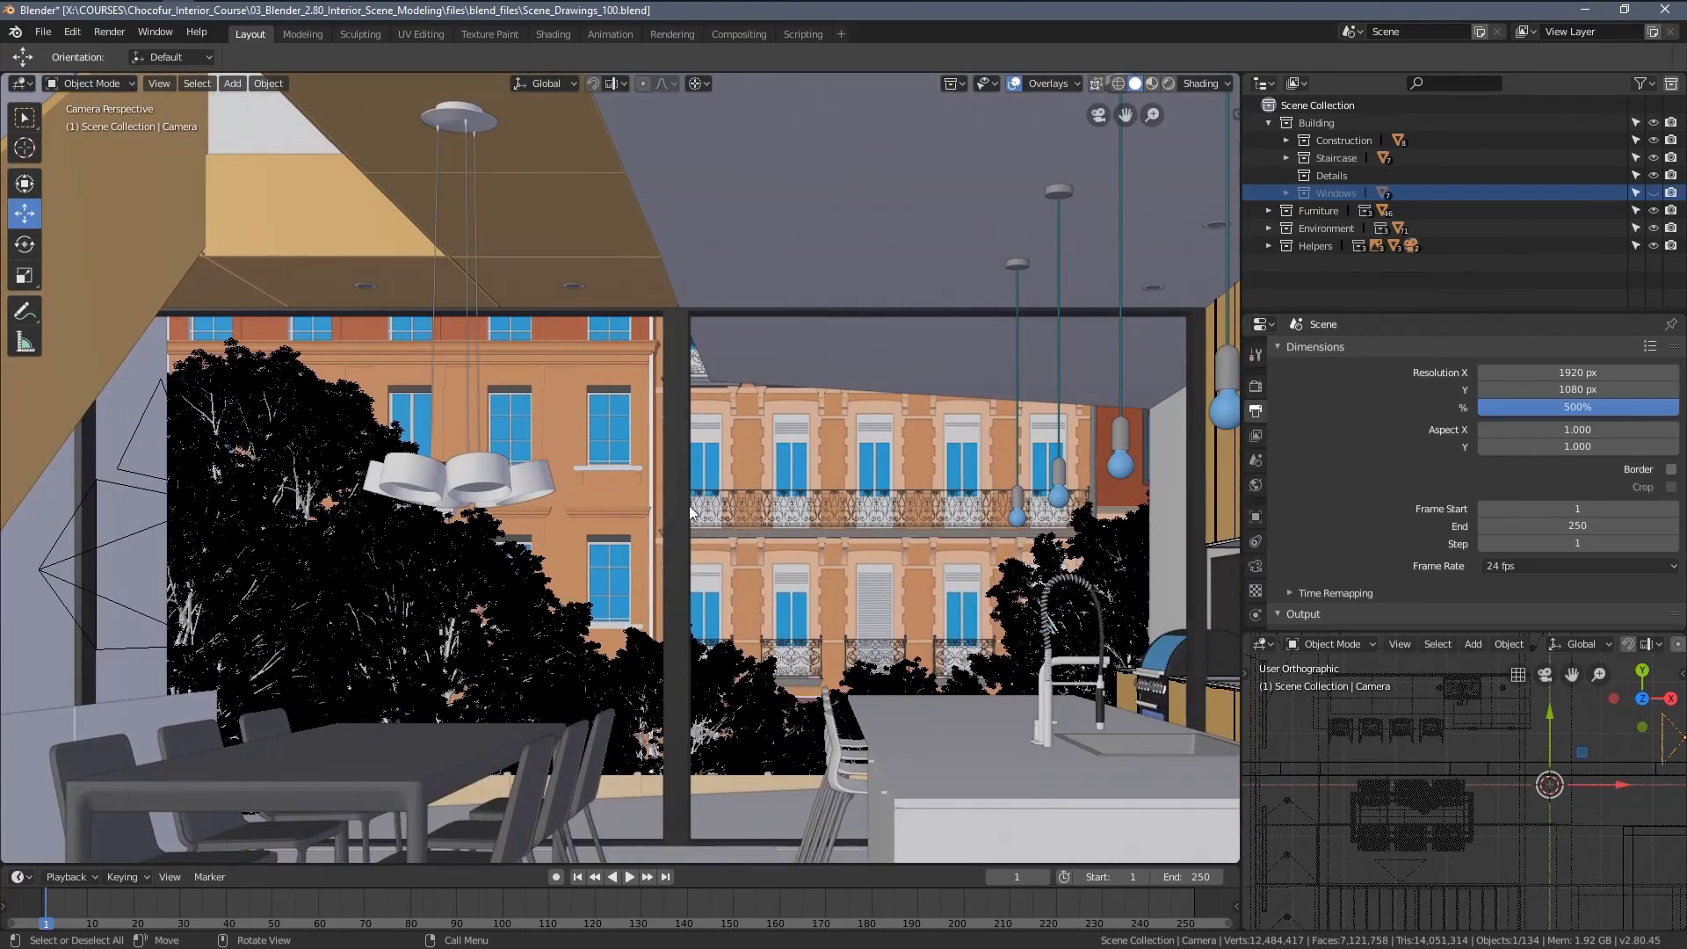
Look through the camera beside the dining table and inspect the small kitchen window behind the grill up close.
key(z)
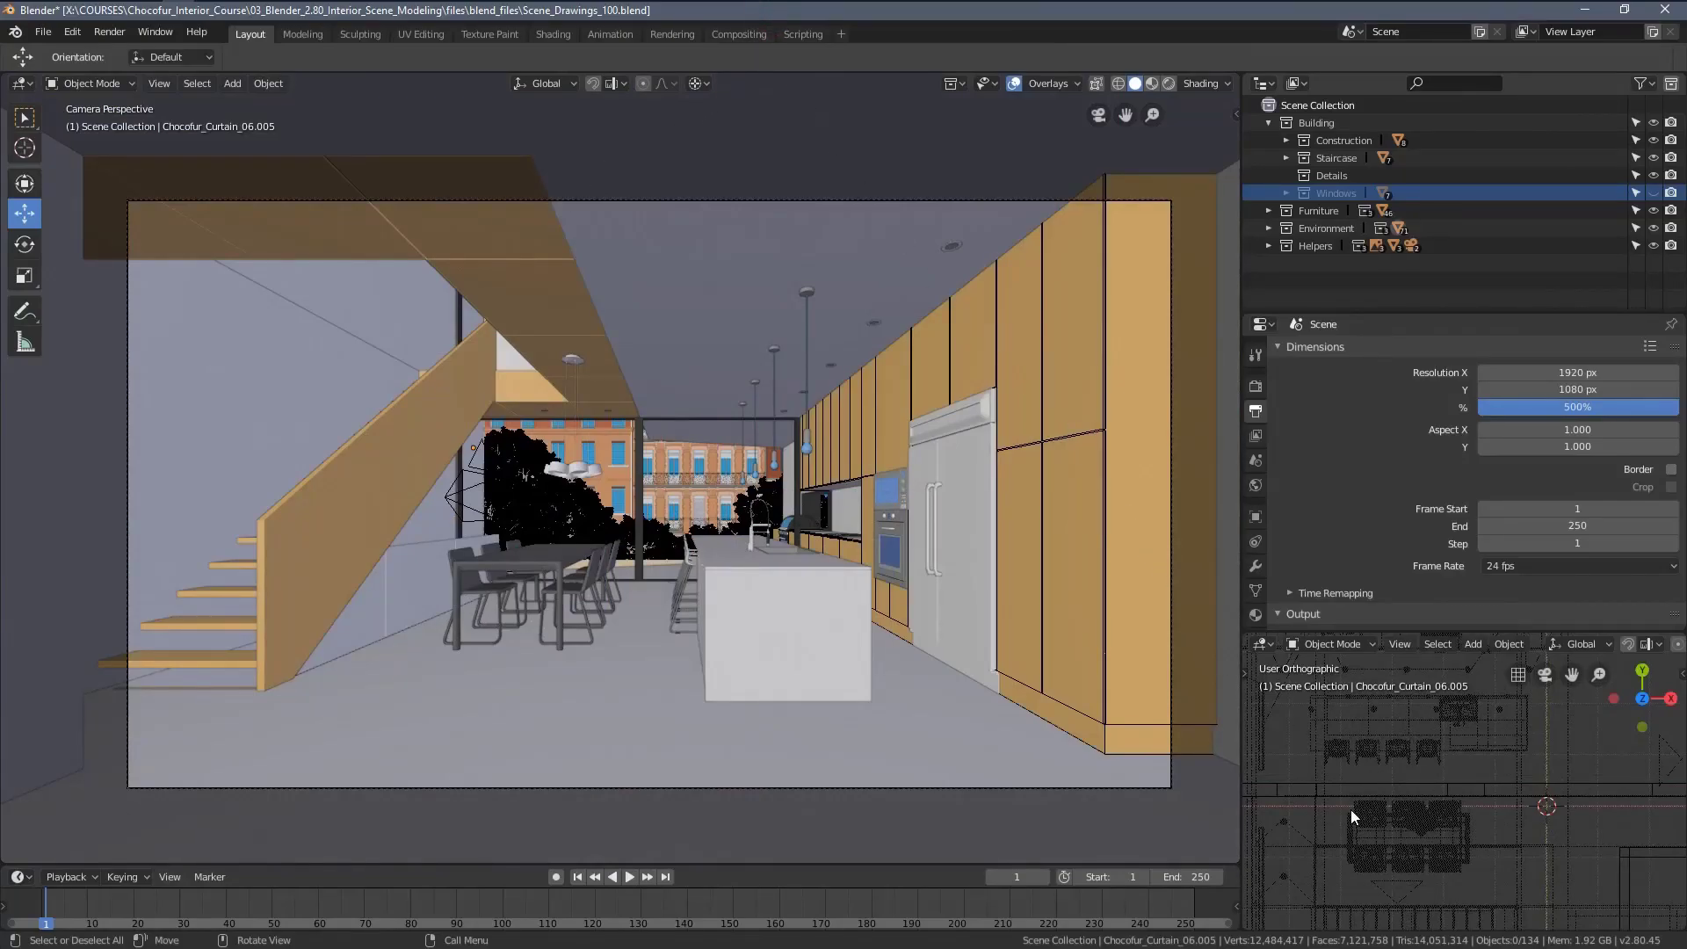
click(1421, 887)
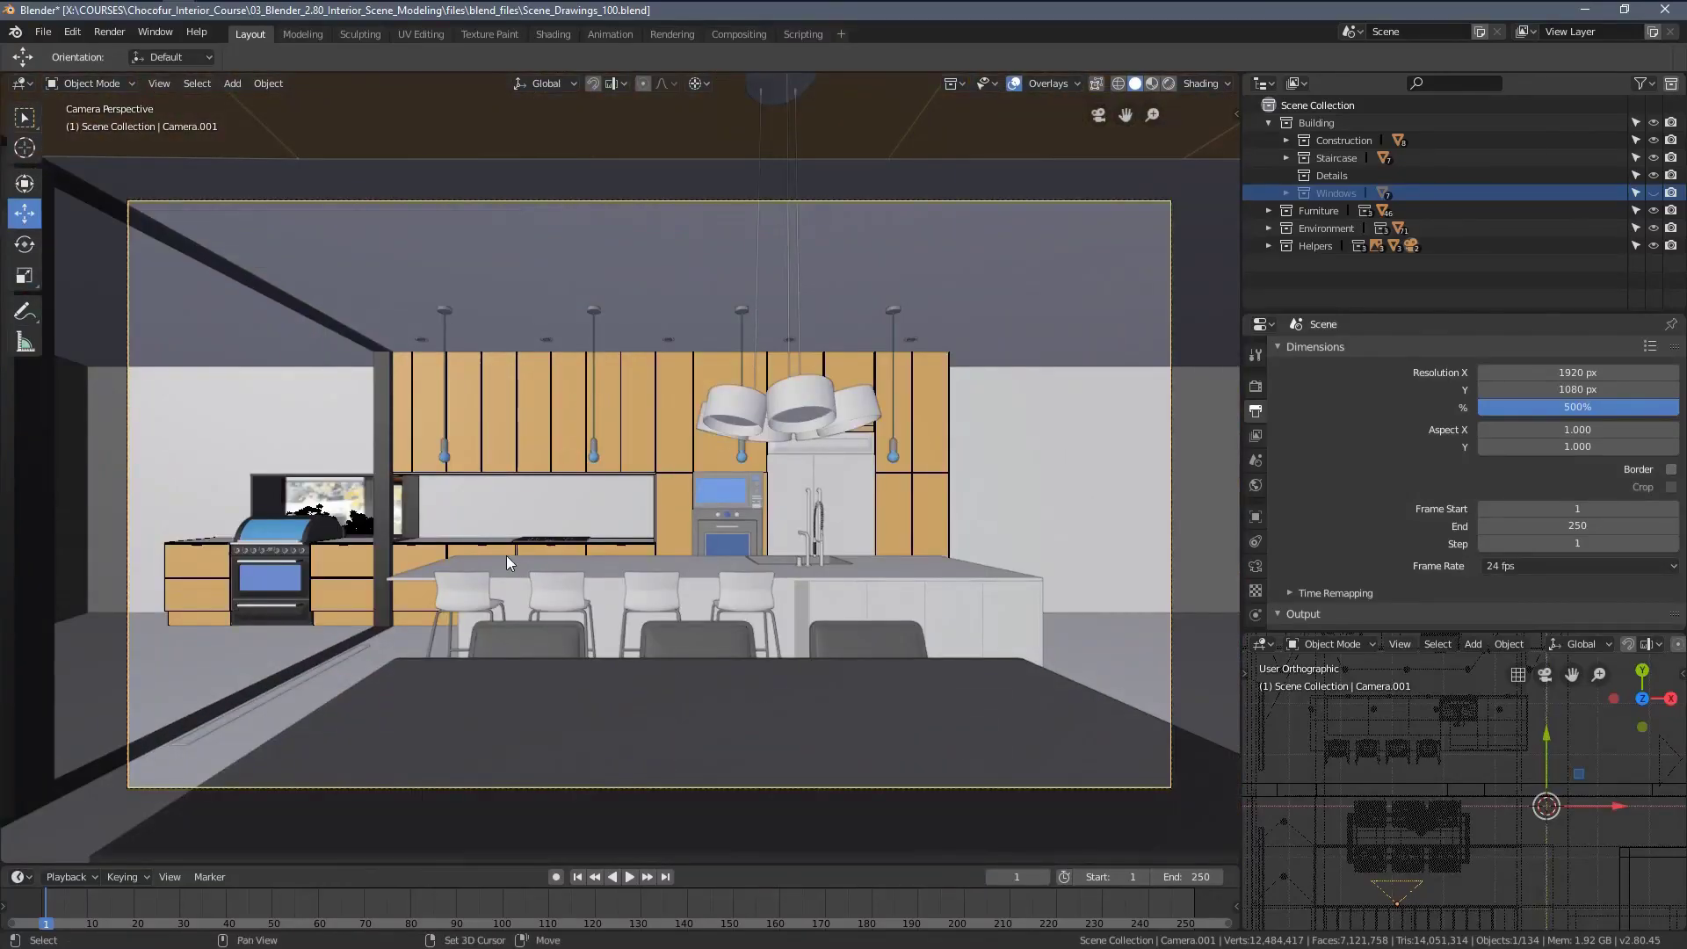
shift+middle_drag(505, 555, 692, 573)
scroll(692, 572, up, 3)
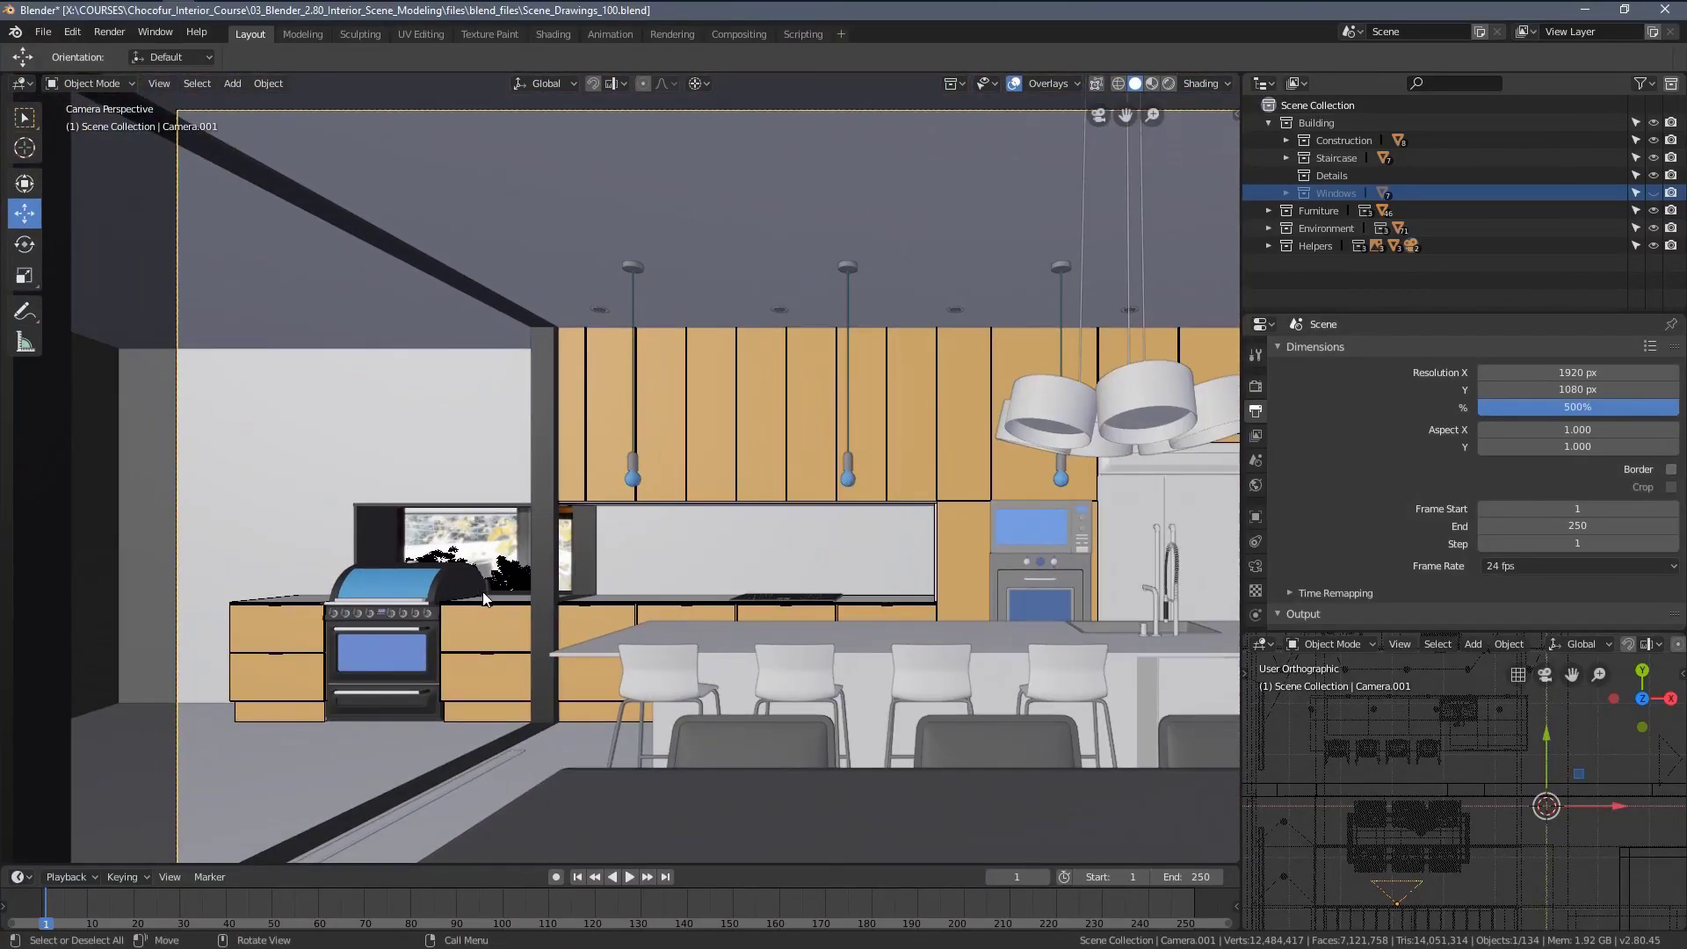
scroll(428, 525, up, 2)
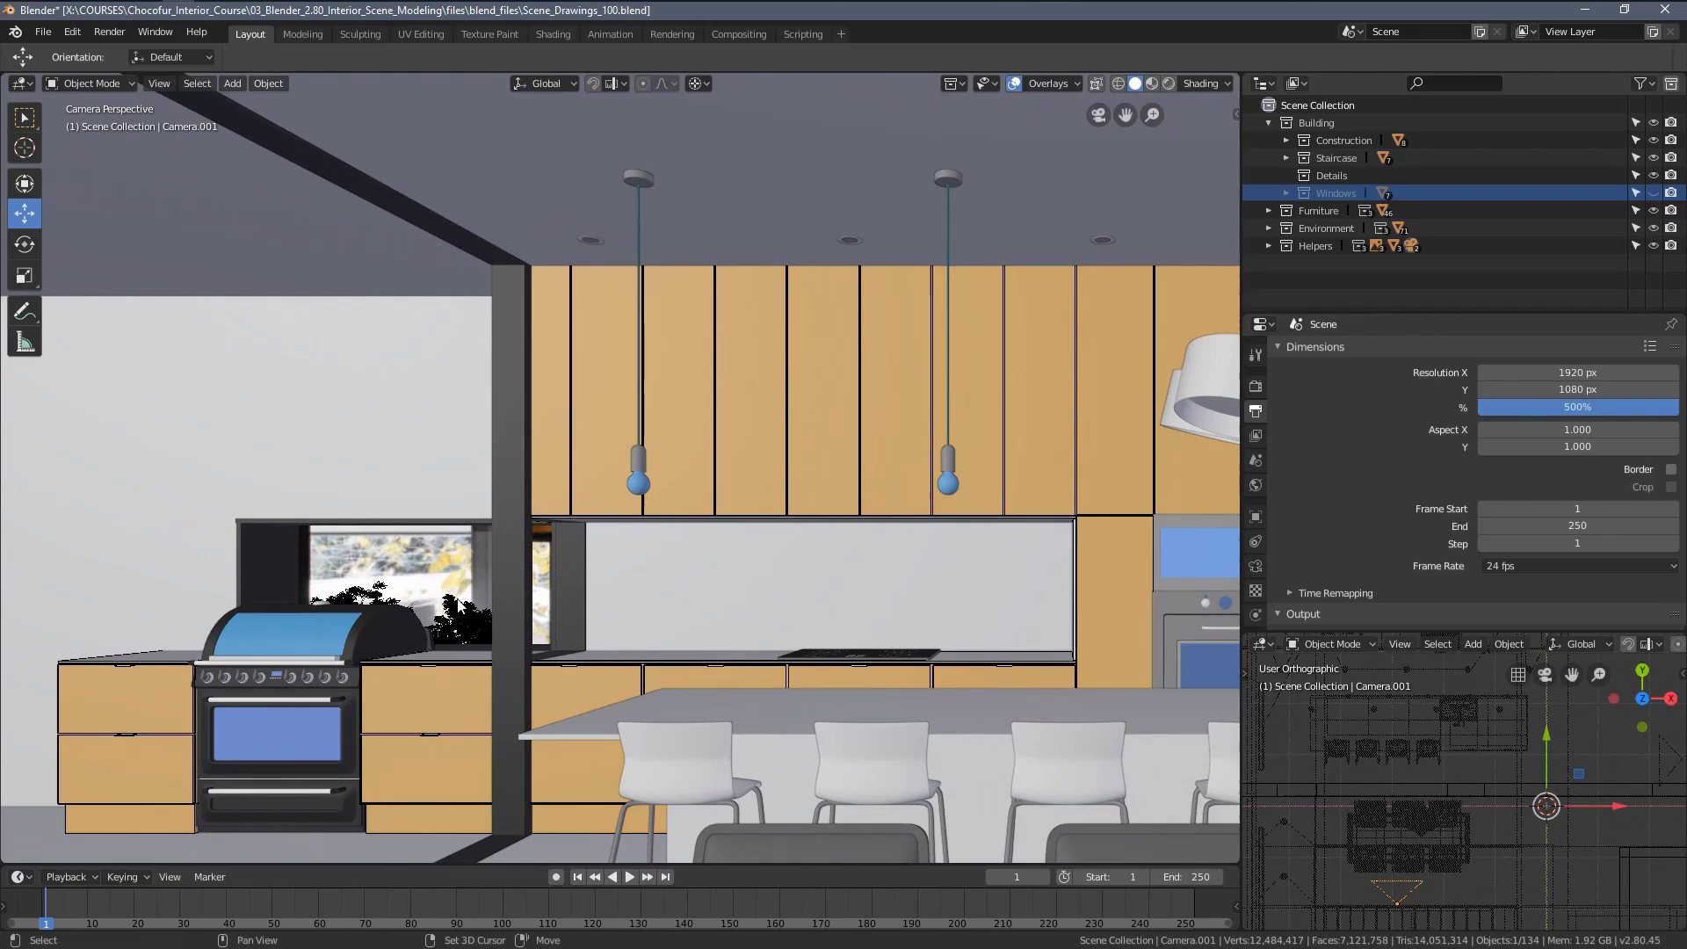
scroll(461, 611, up, 2)
Select the tree leaves visible through the small kitchen window and try to move them higher within the window opening.
click(515, 552)
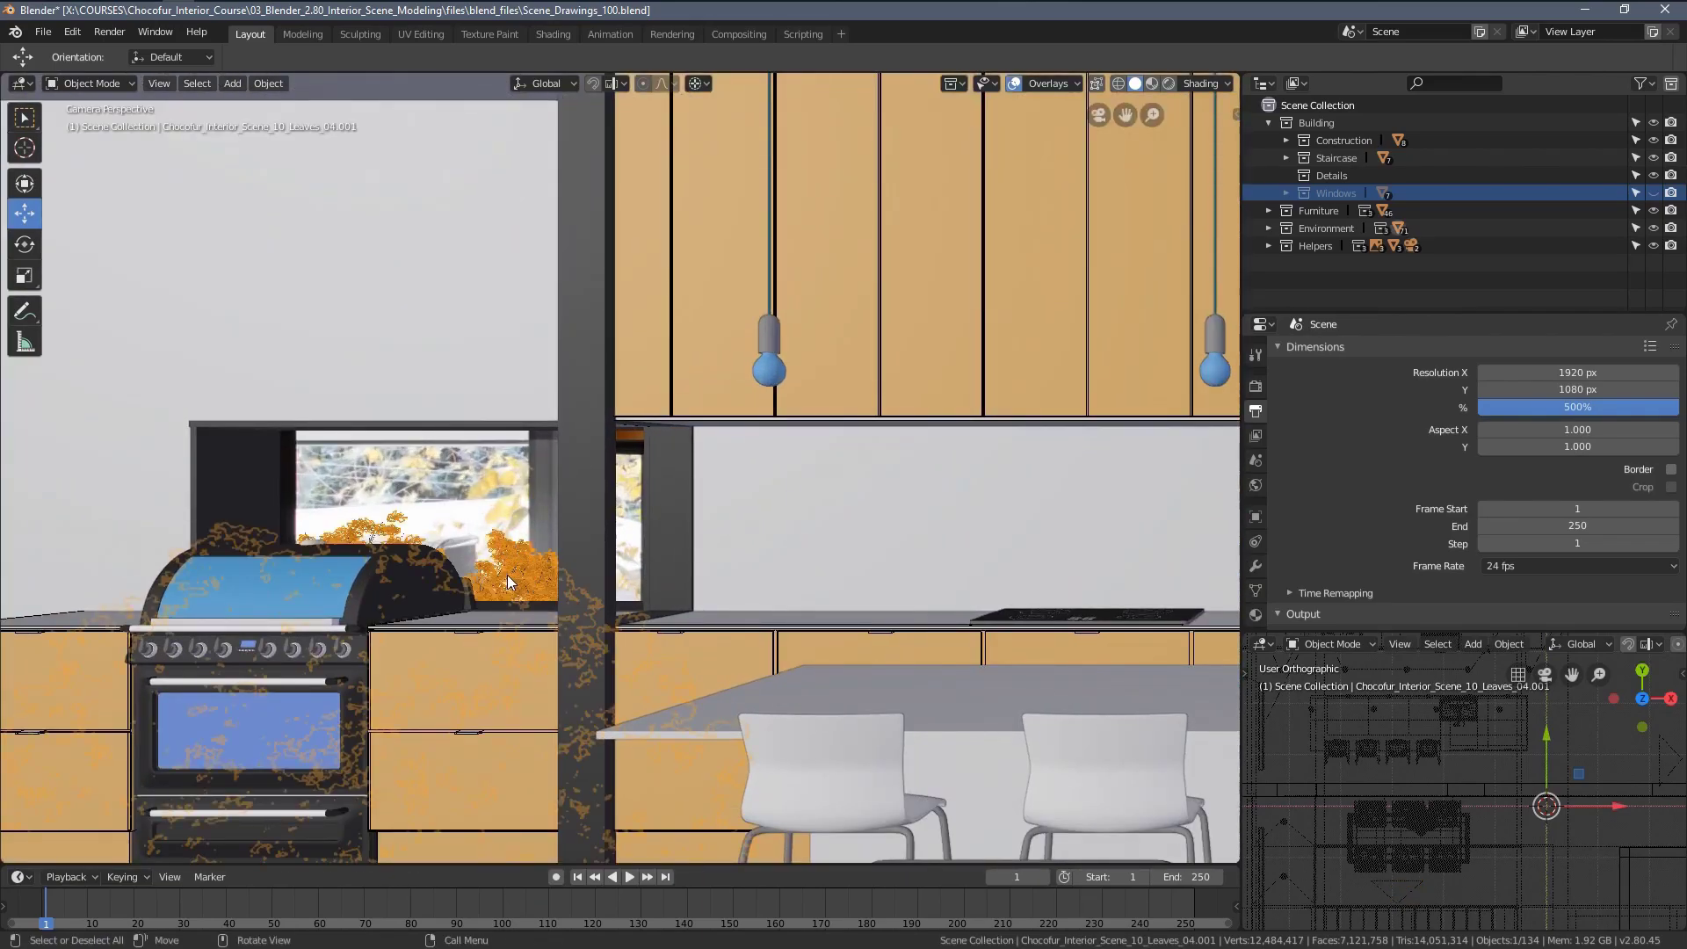
key(g)
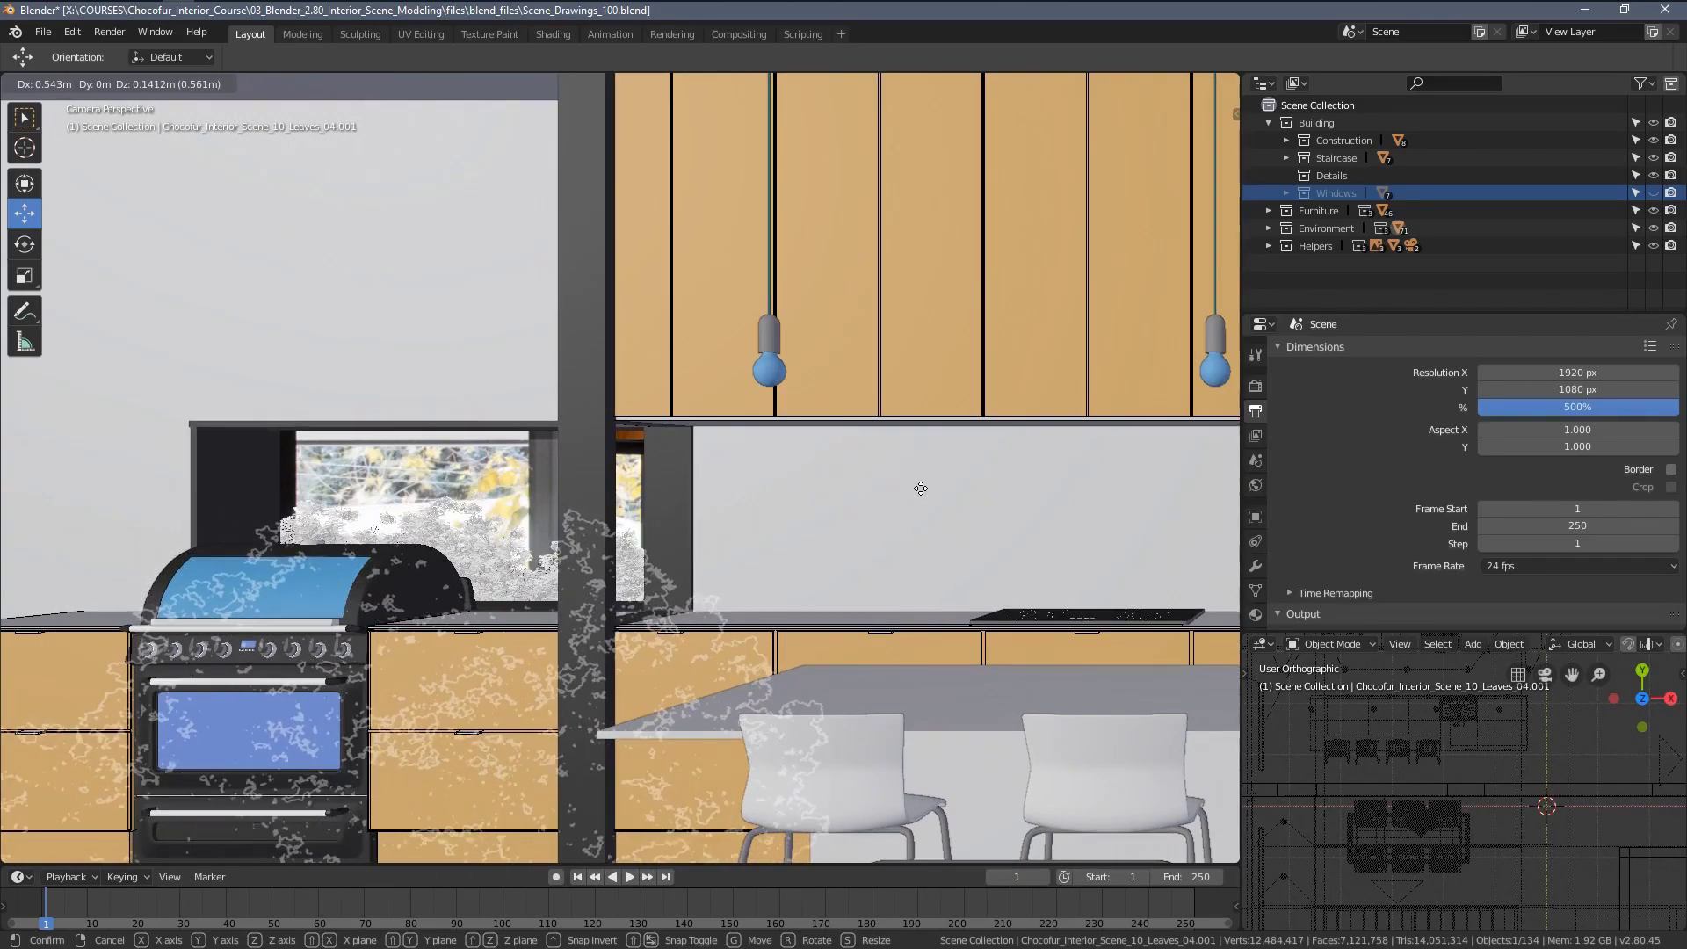
click(582, 602)
key(g)
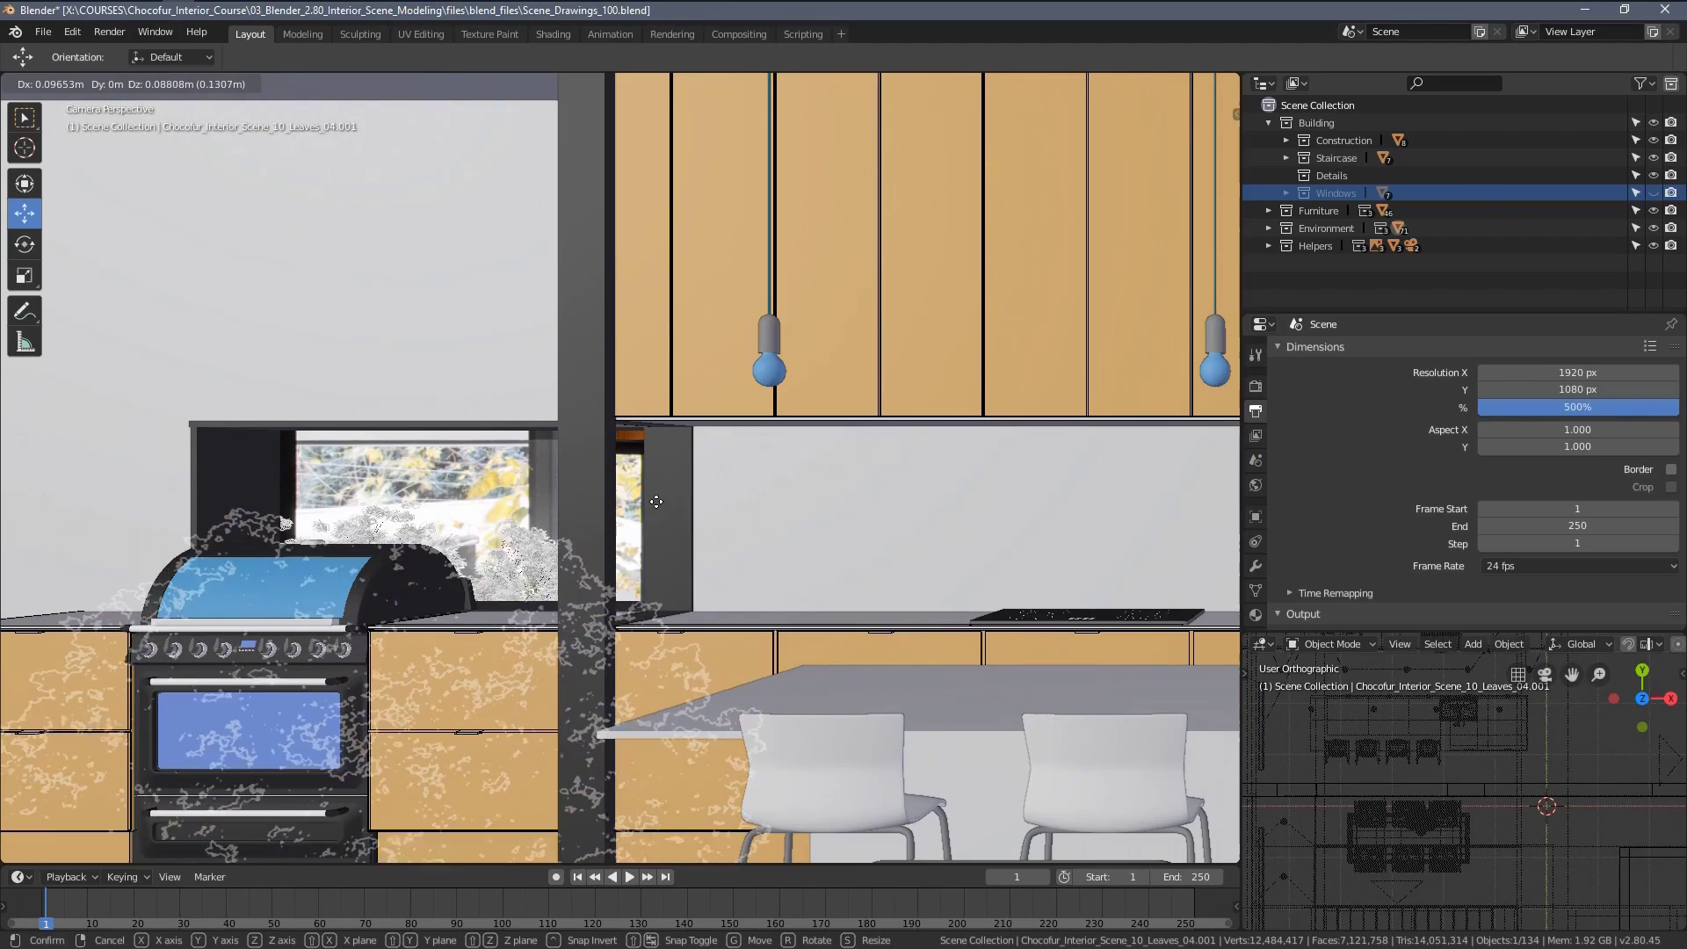
right_click(681, 502)
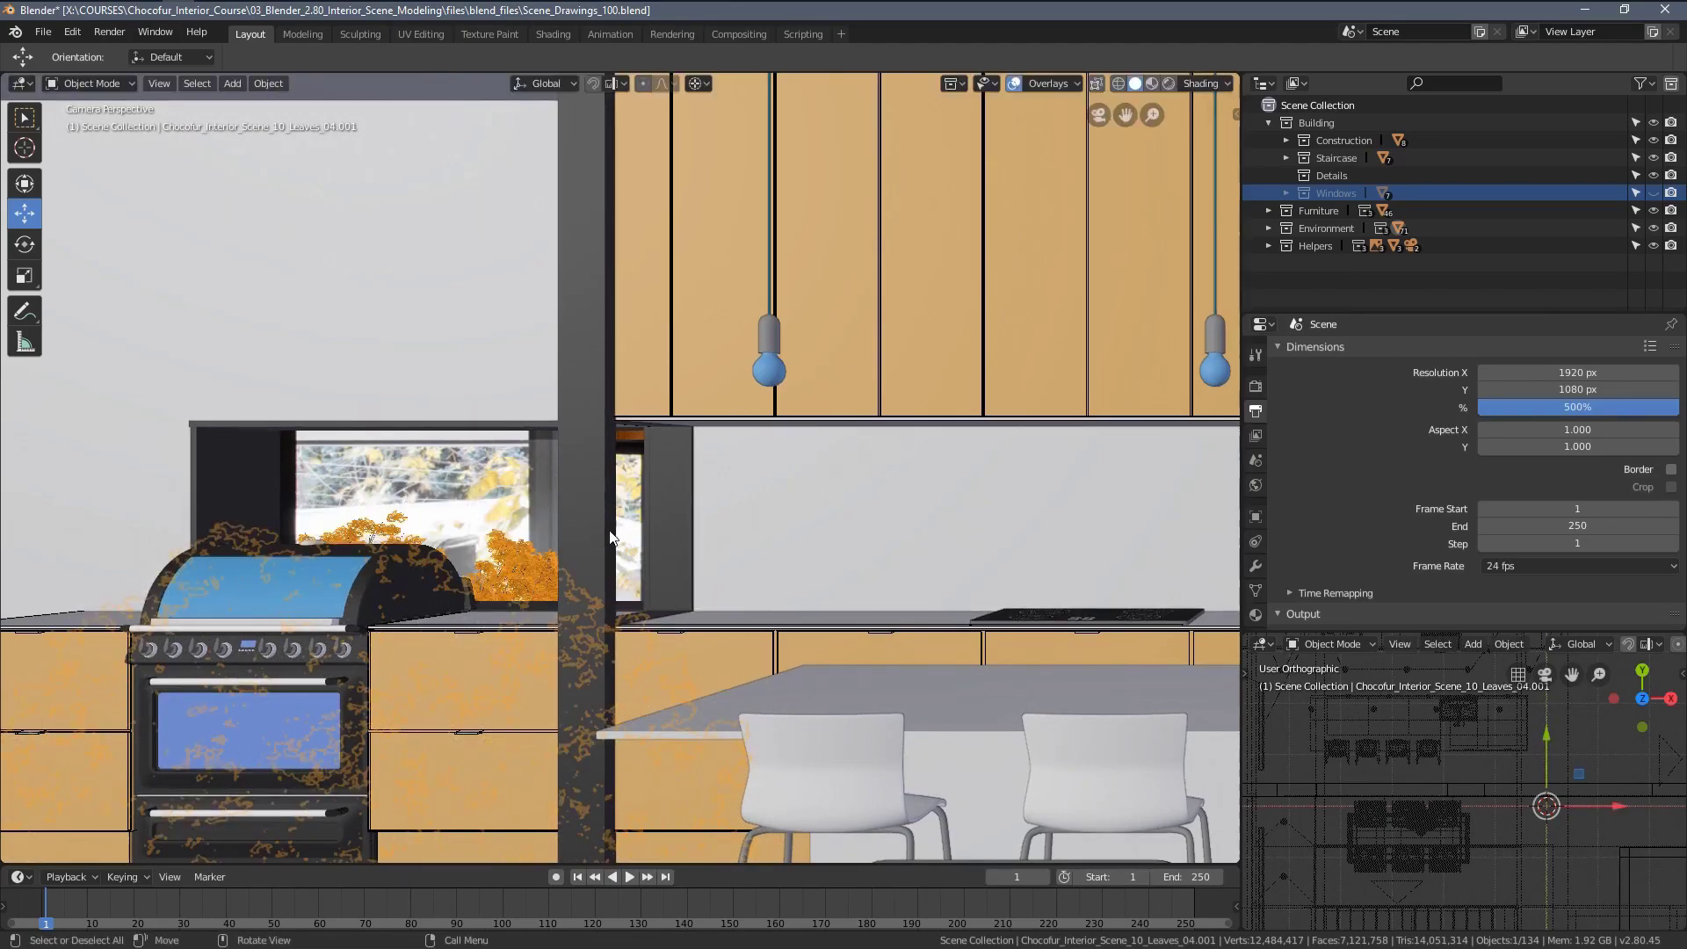
scroll(545, 525, down, 2)
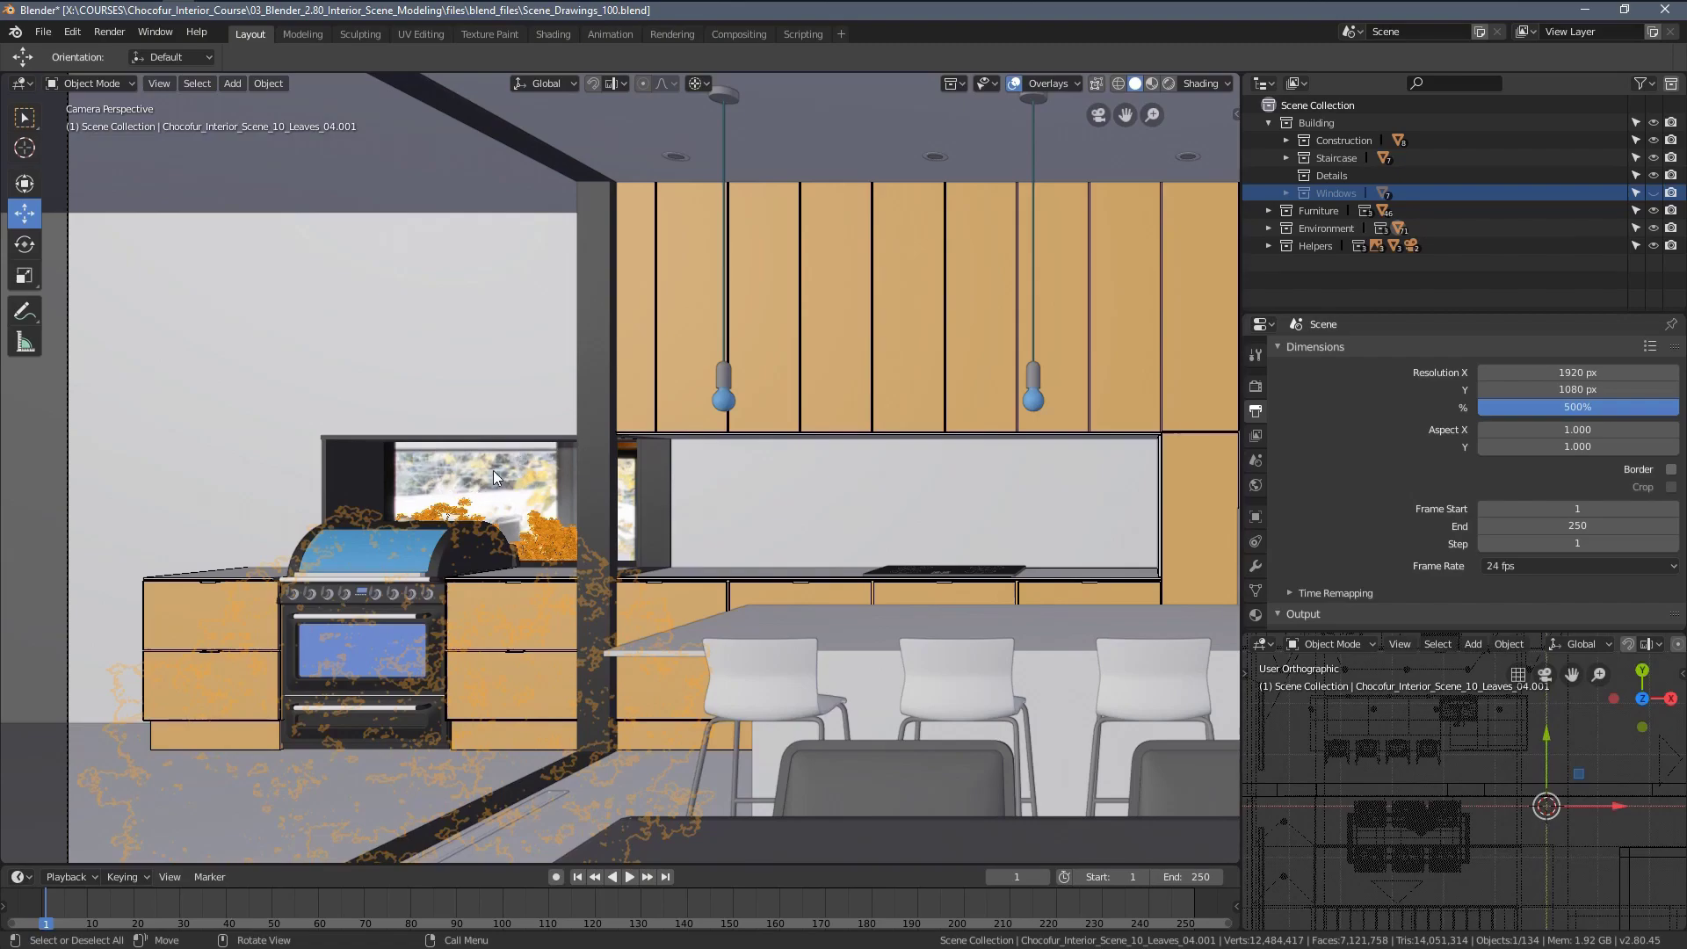
Select the camera beside the dining table in the plan view and try to move it along the global Y axis.
scroll(1511, 792, down, 2)
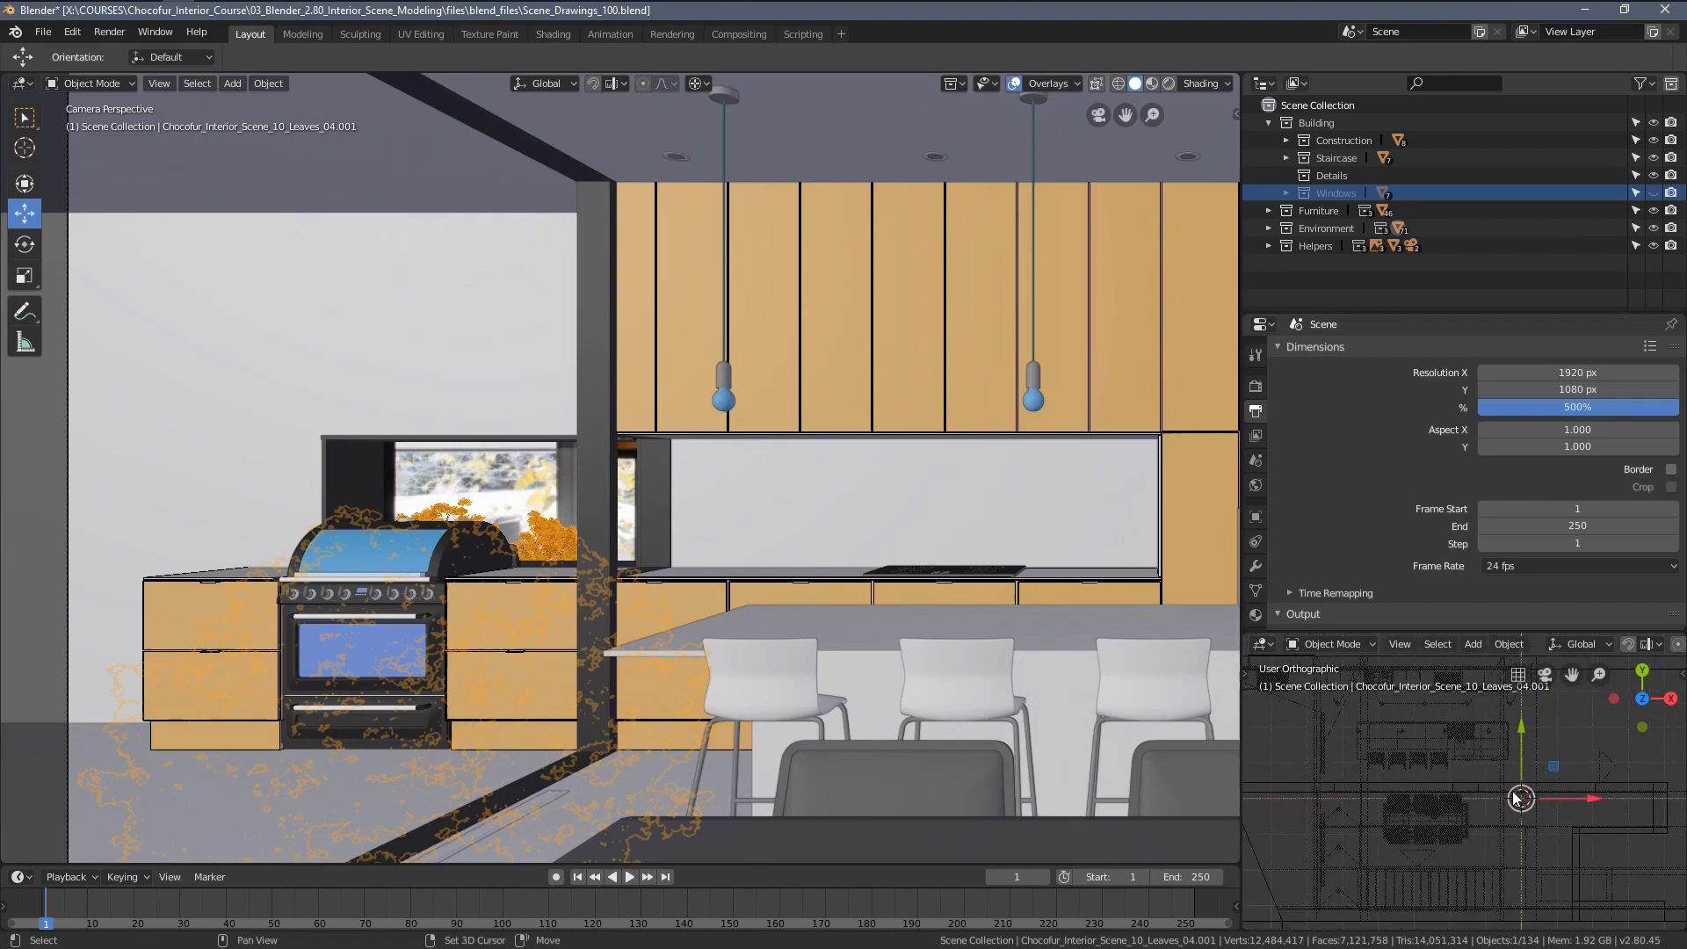
scroll(1420, 826, up, 2)
shift+middle_drag(1420, 887, 1453, 822)
click(1452, 821)
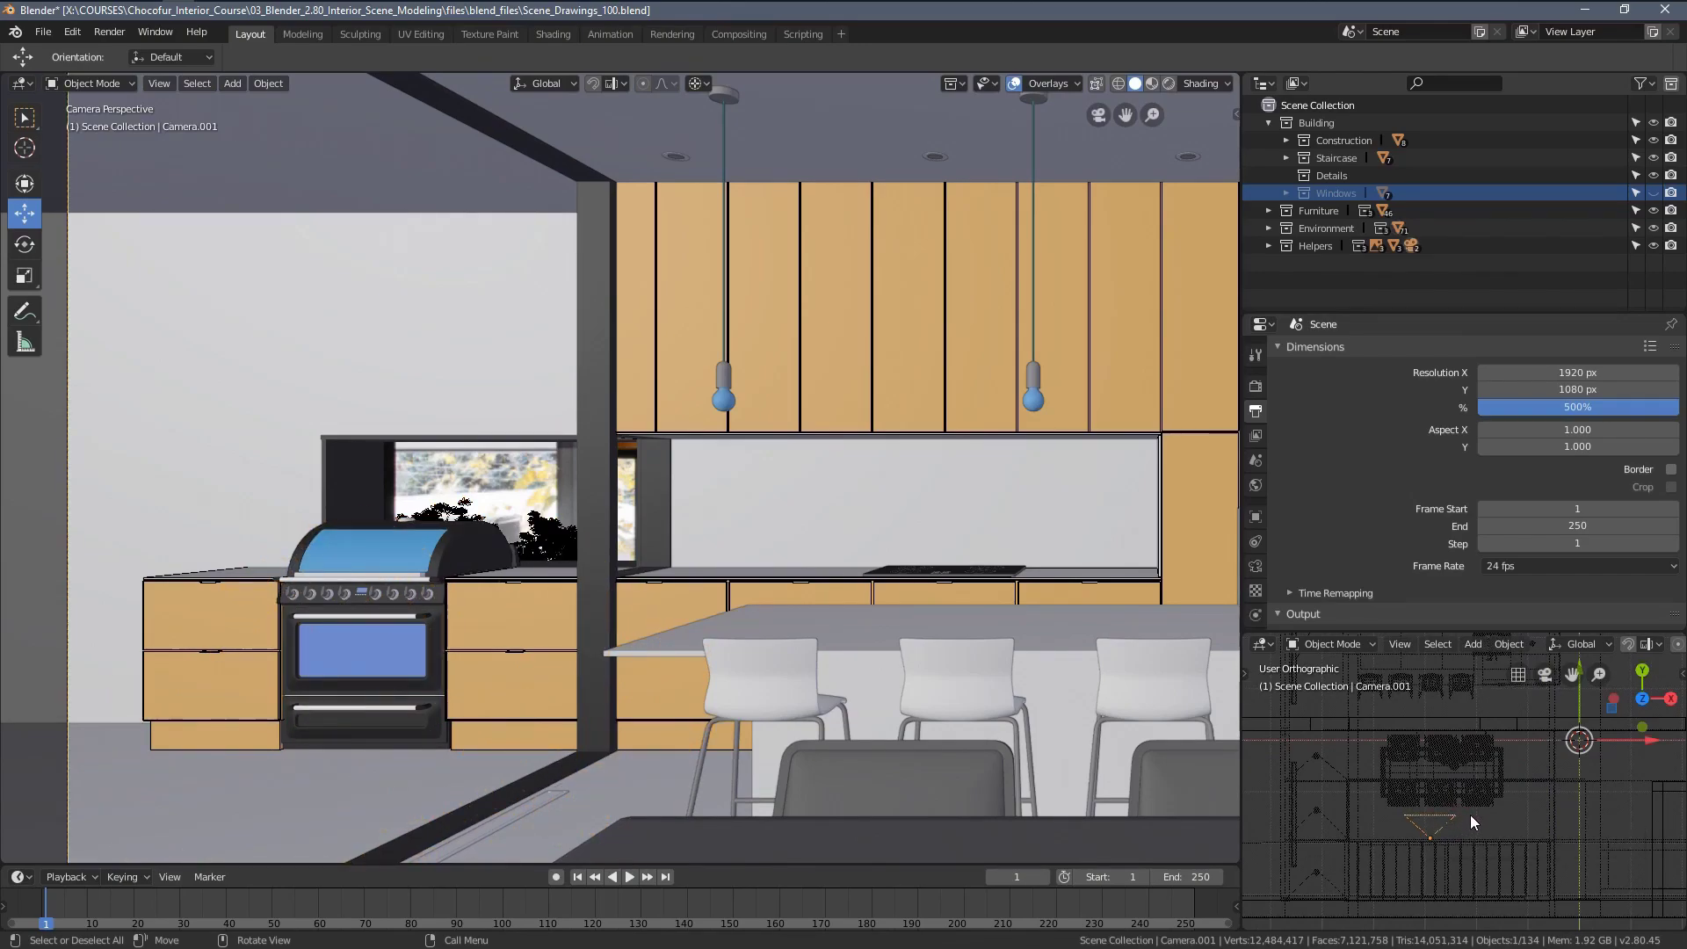
key(g)
click(1463, 805)
key(comma)
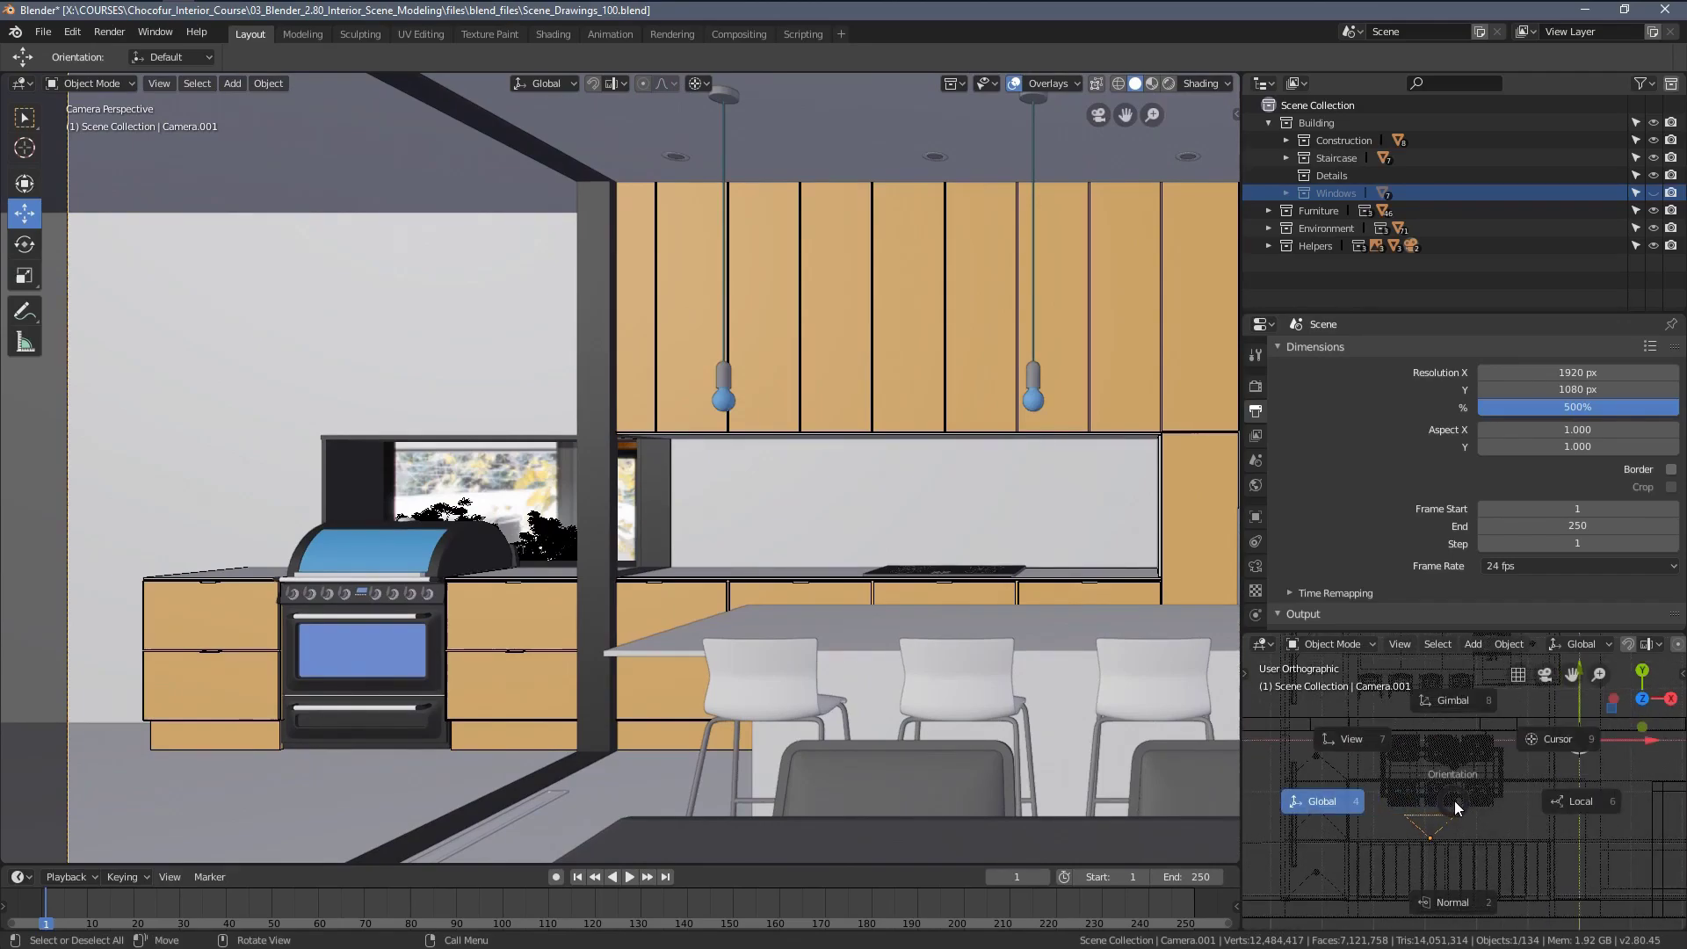
key(Escape)
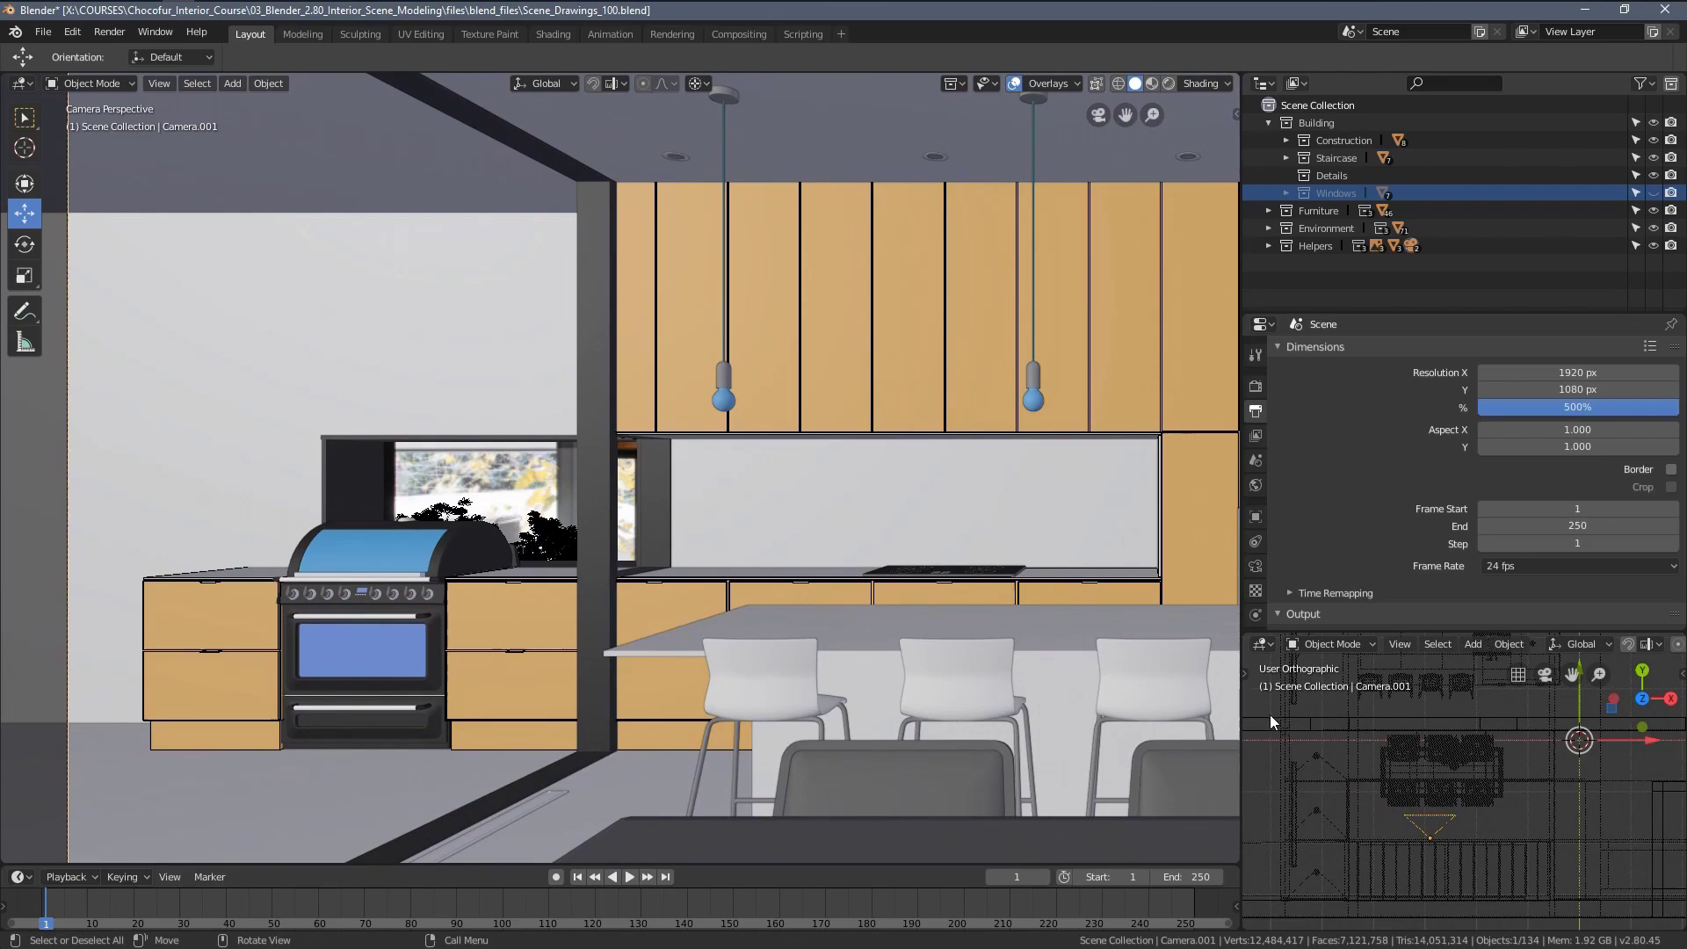
key(g)
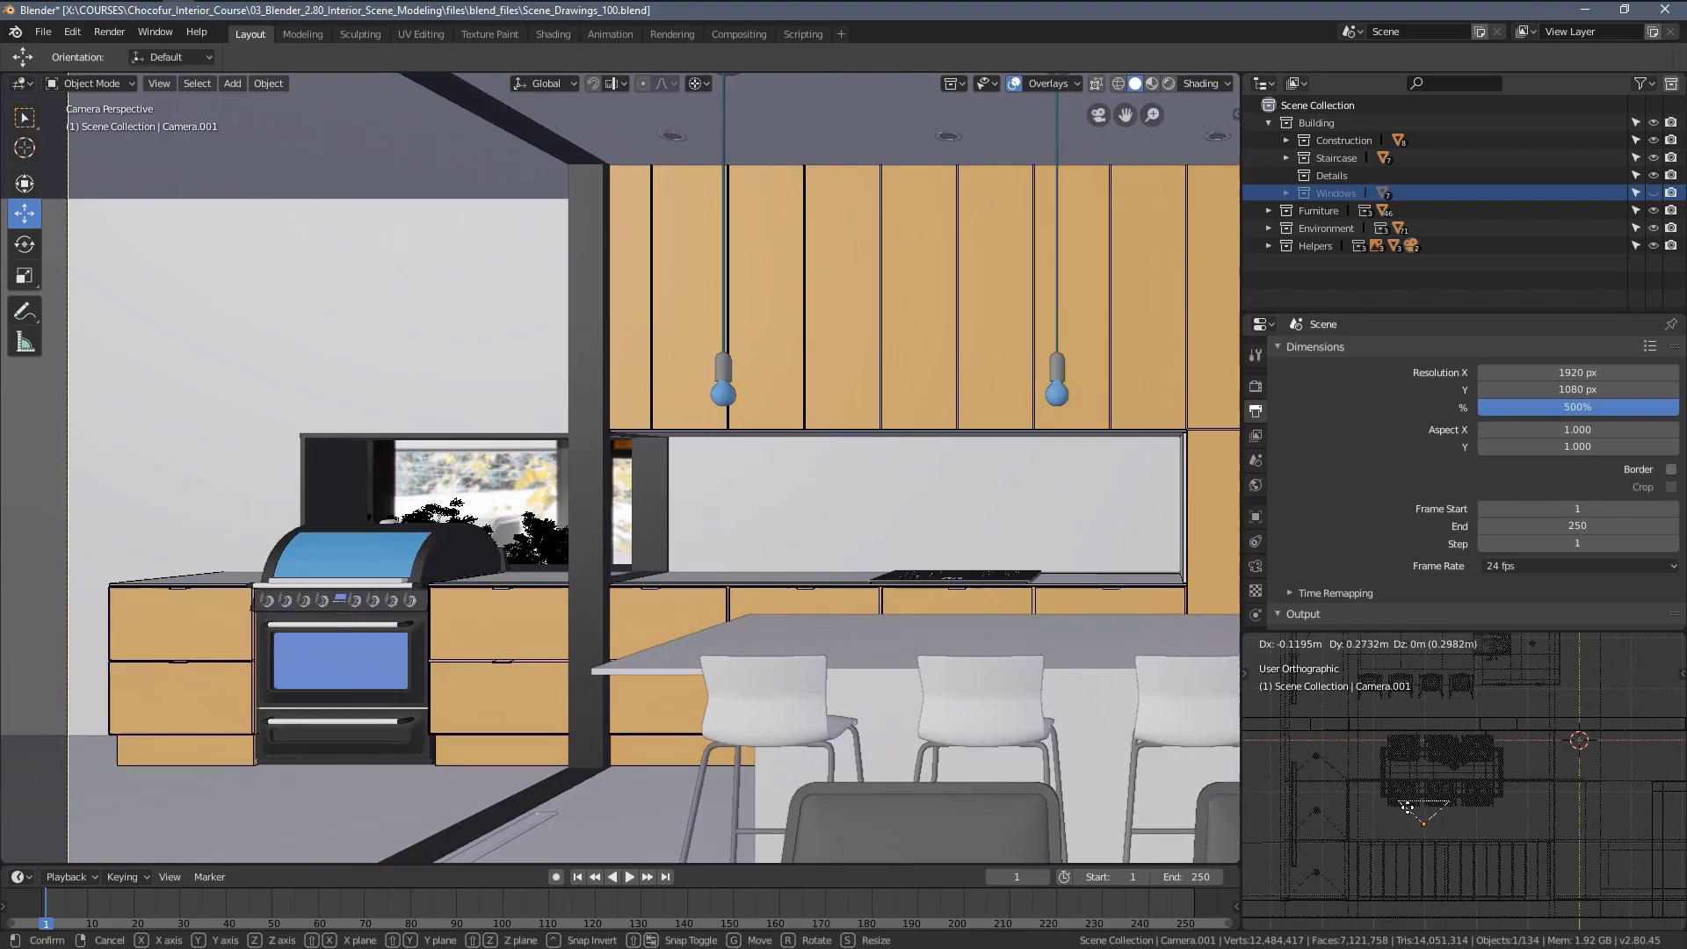
key(y)
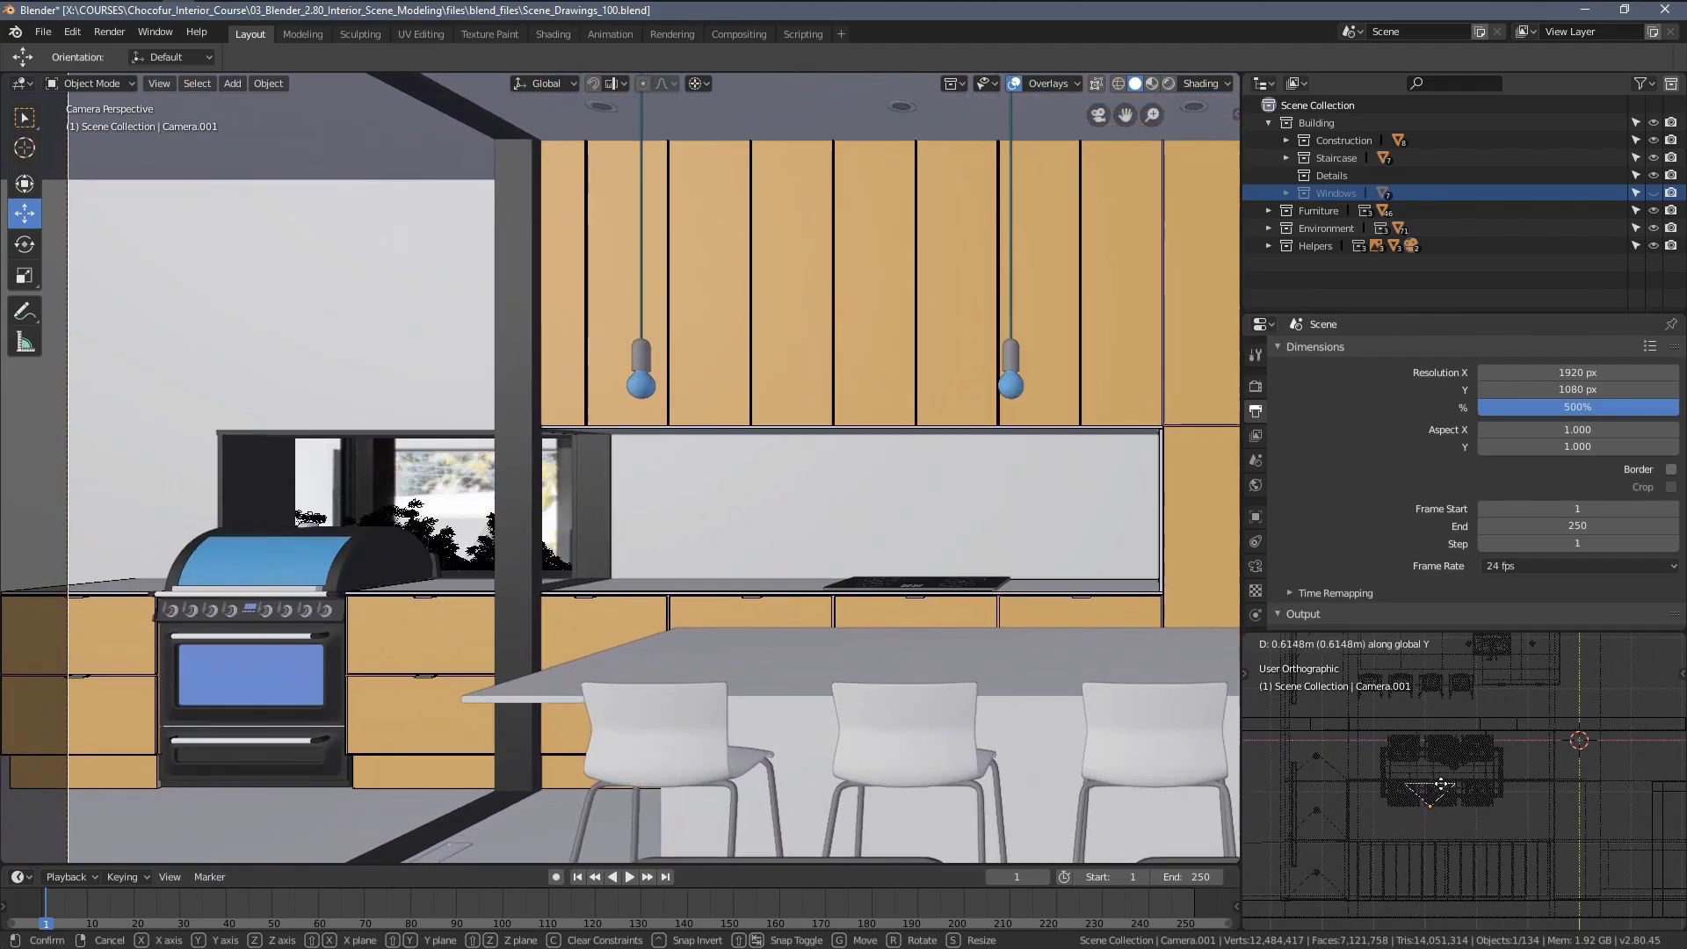
right_click(1439, 782)
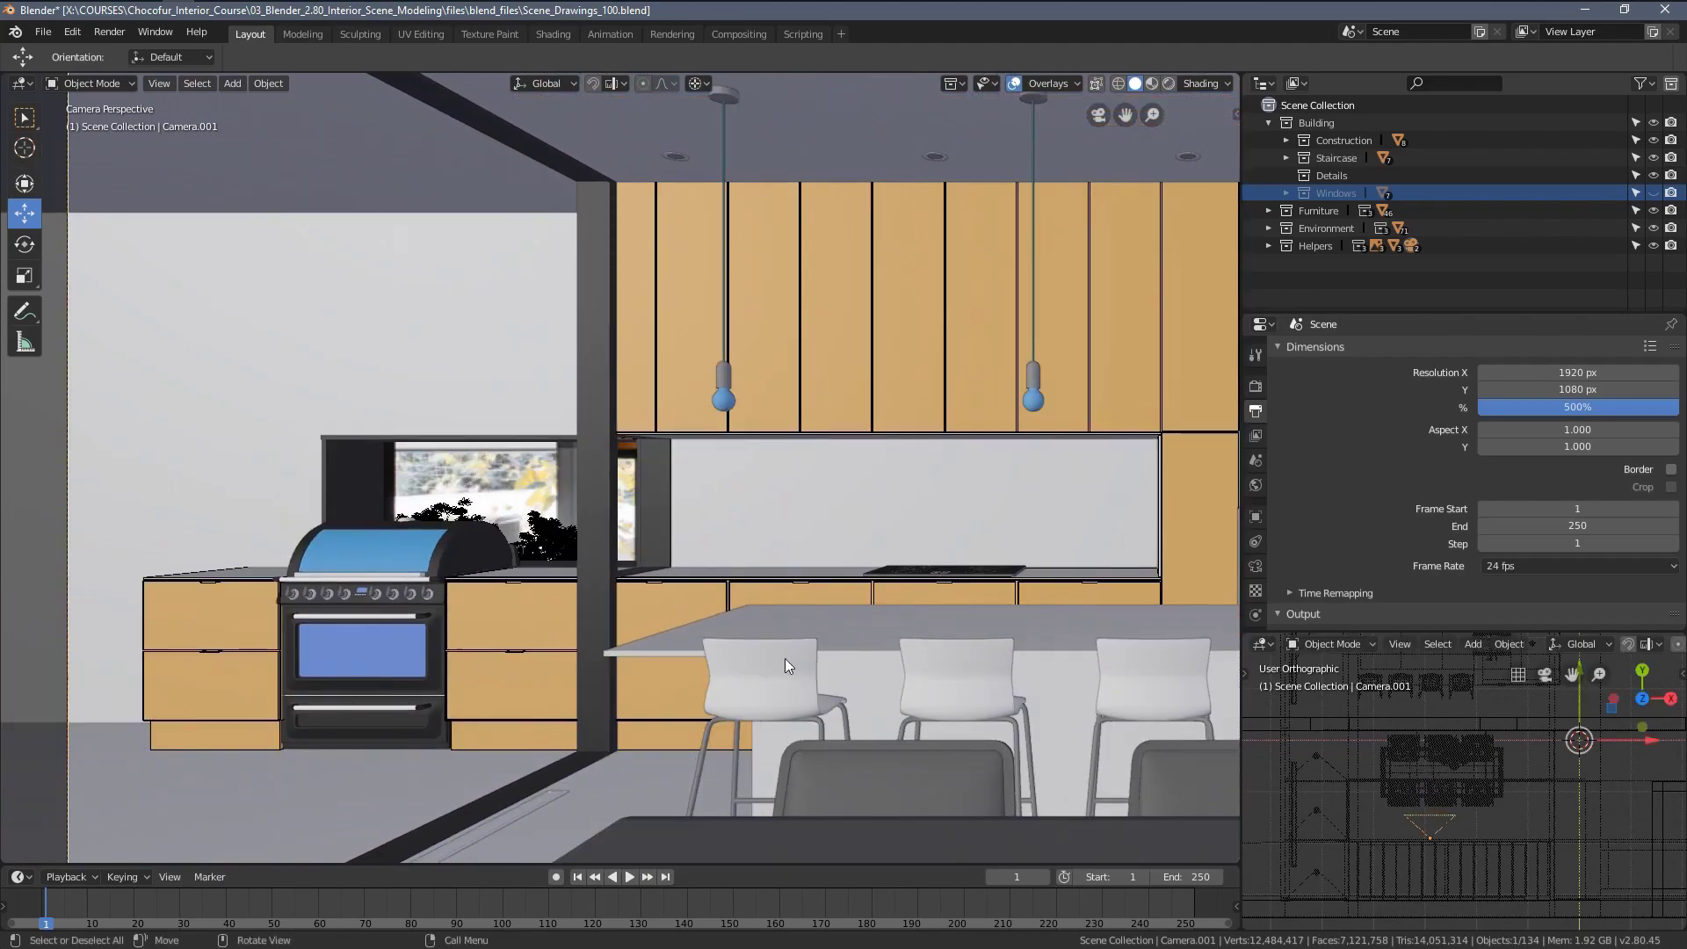
Reselect the leaves behind the grill window and try to reposition them.
click(531, 531)
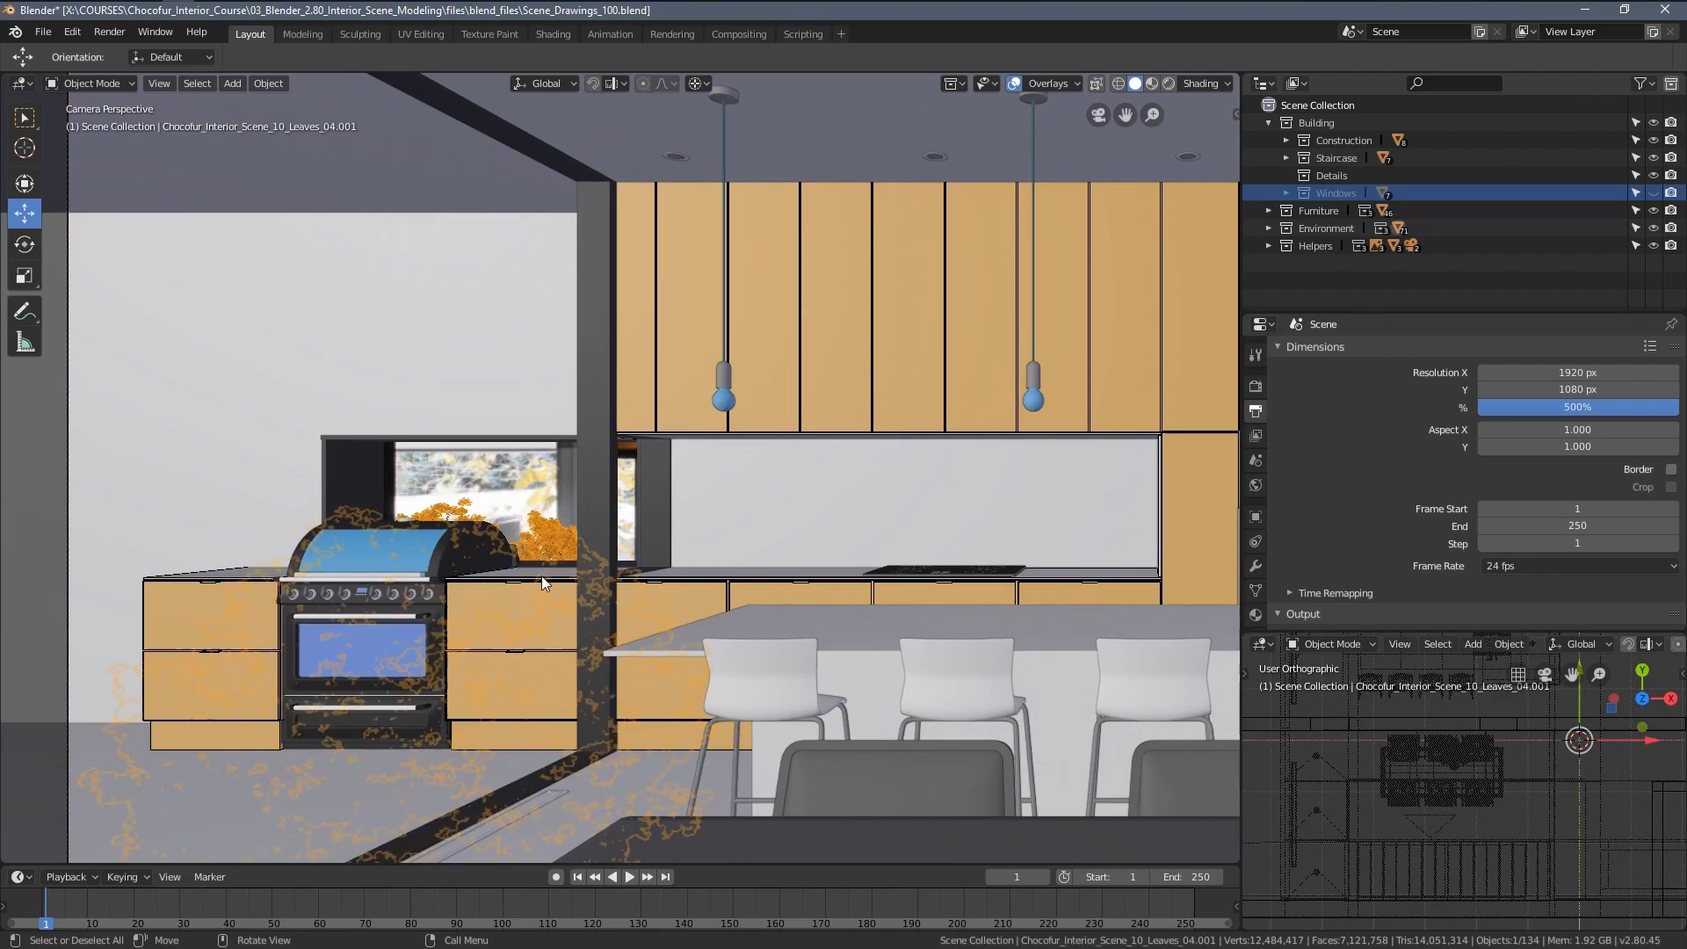
key(g)
right_click(517, 518)
Select the dining table camera in the plan view and try to rotate it slightly.
scroll(1482, 817, down, 1)
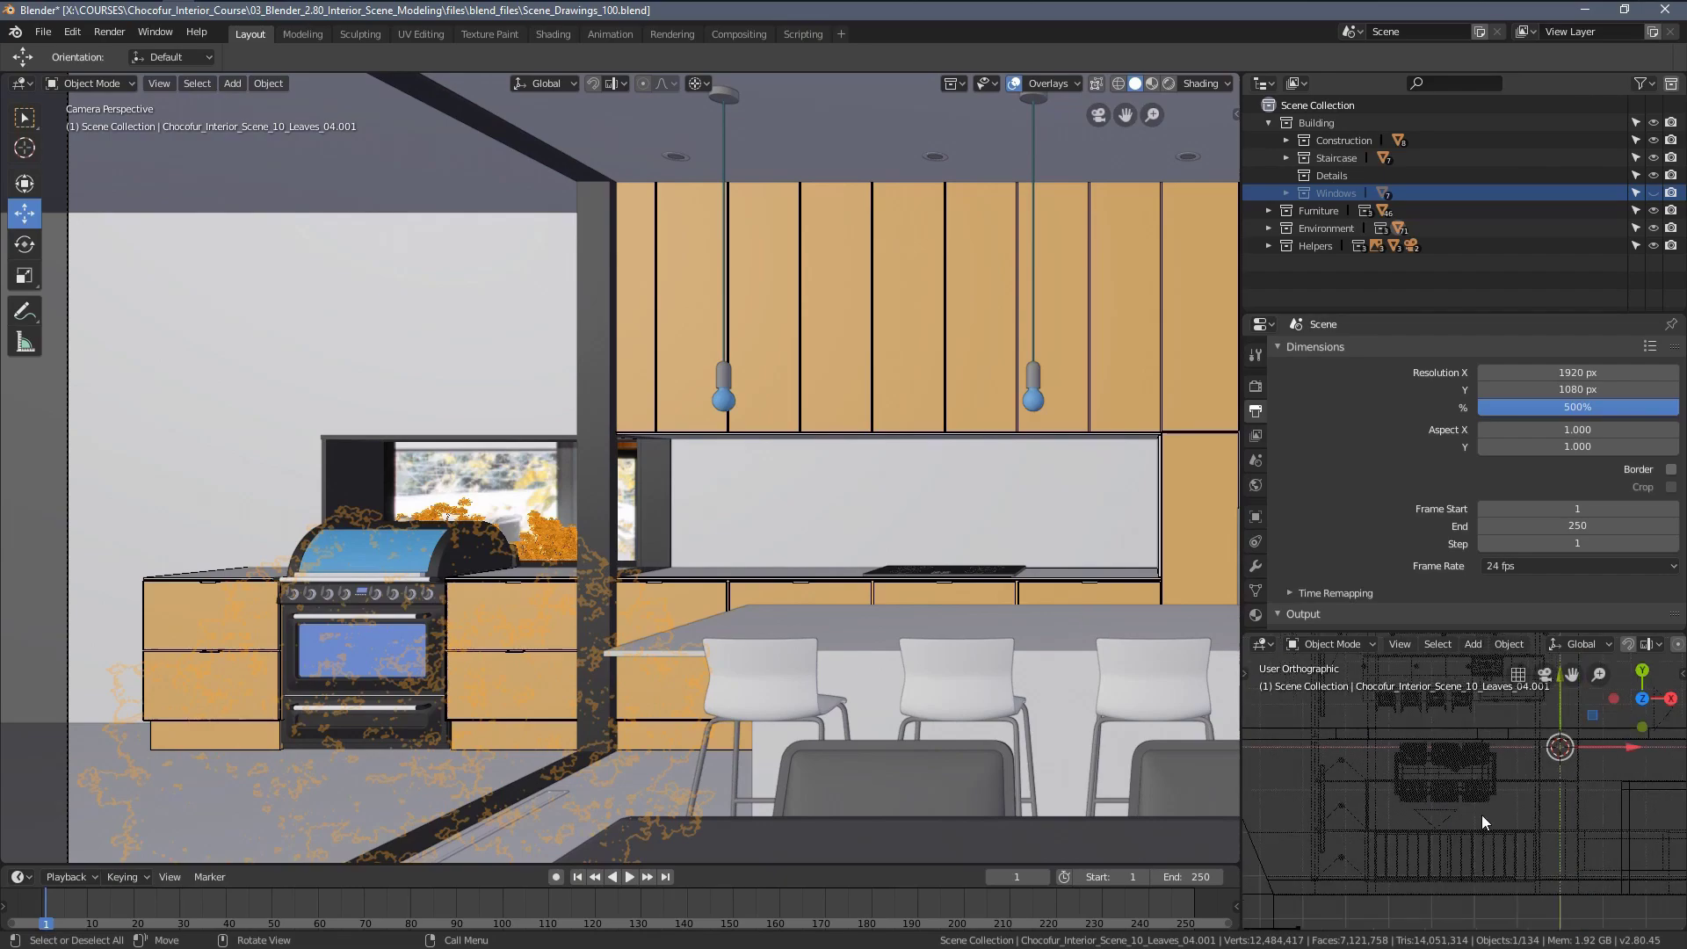
click(1442, 815)
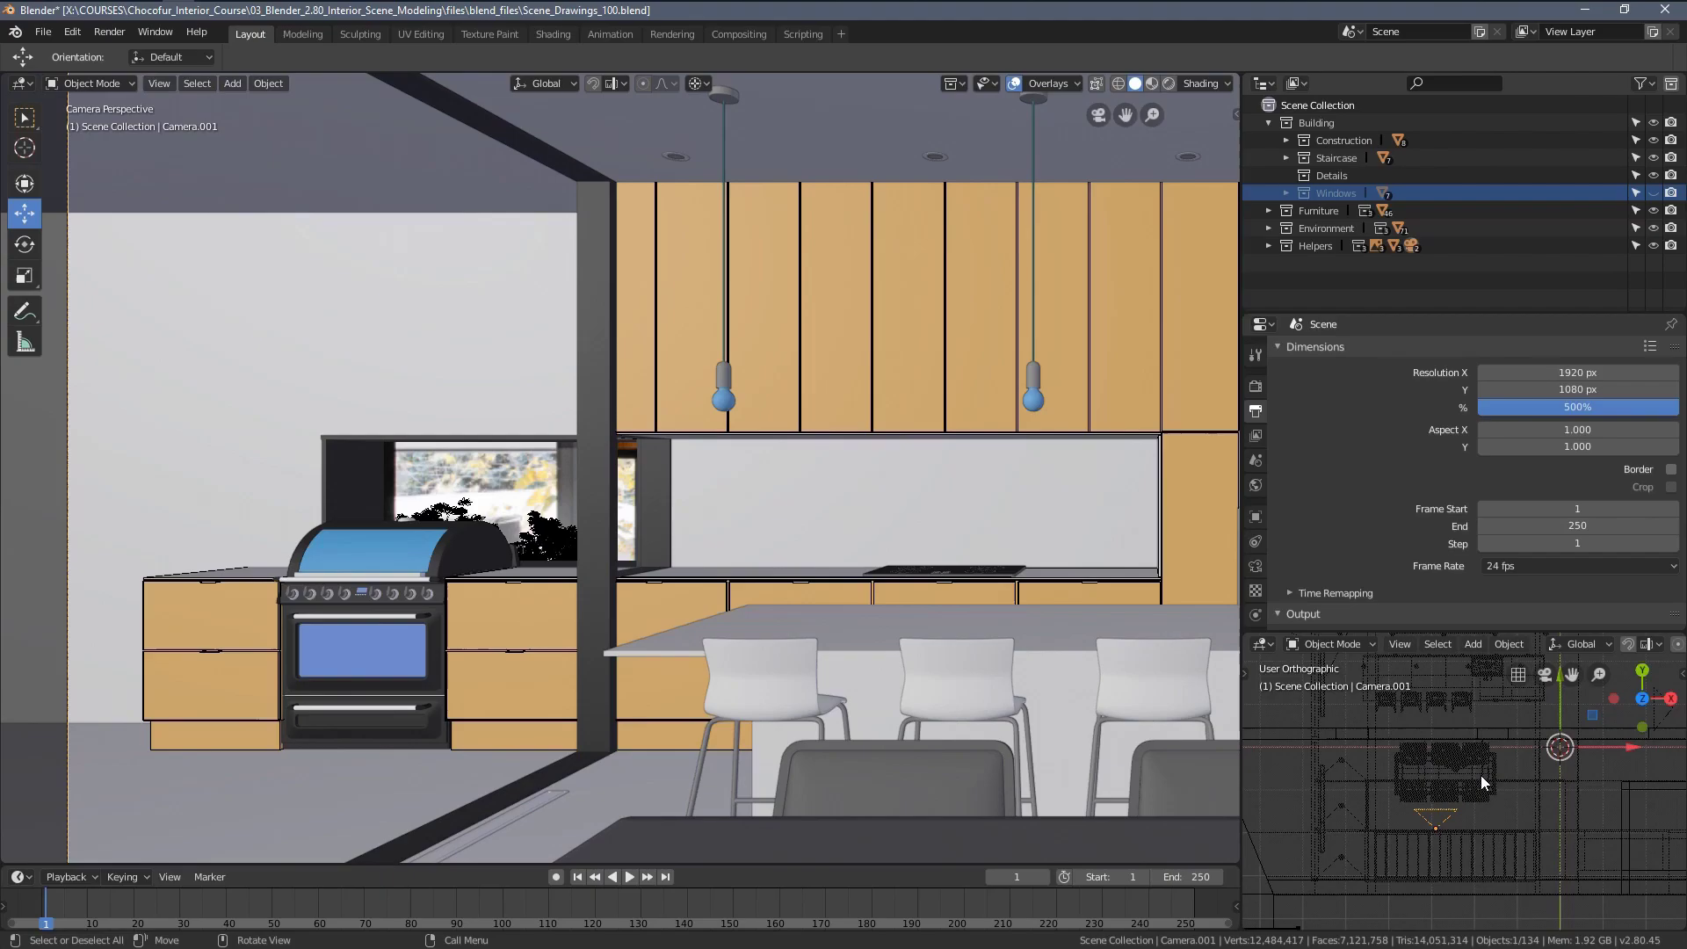
key(r)
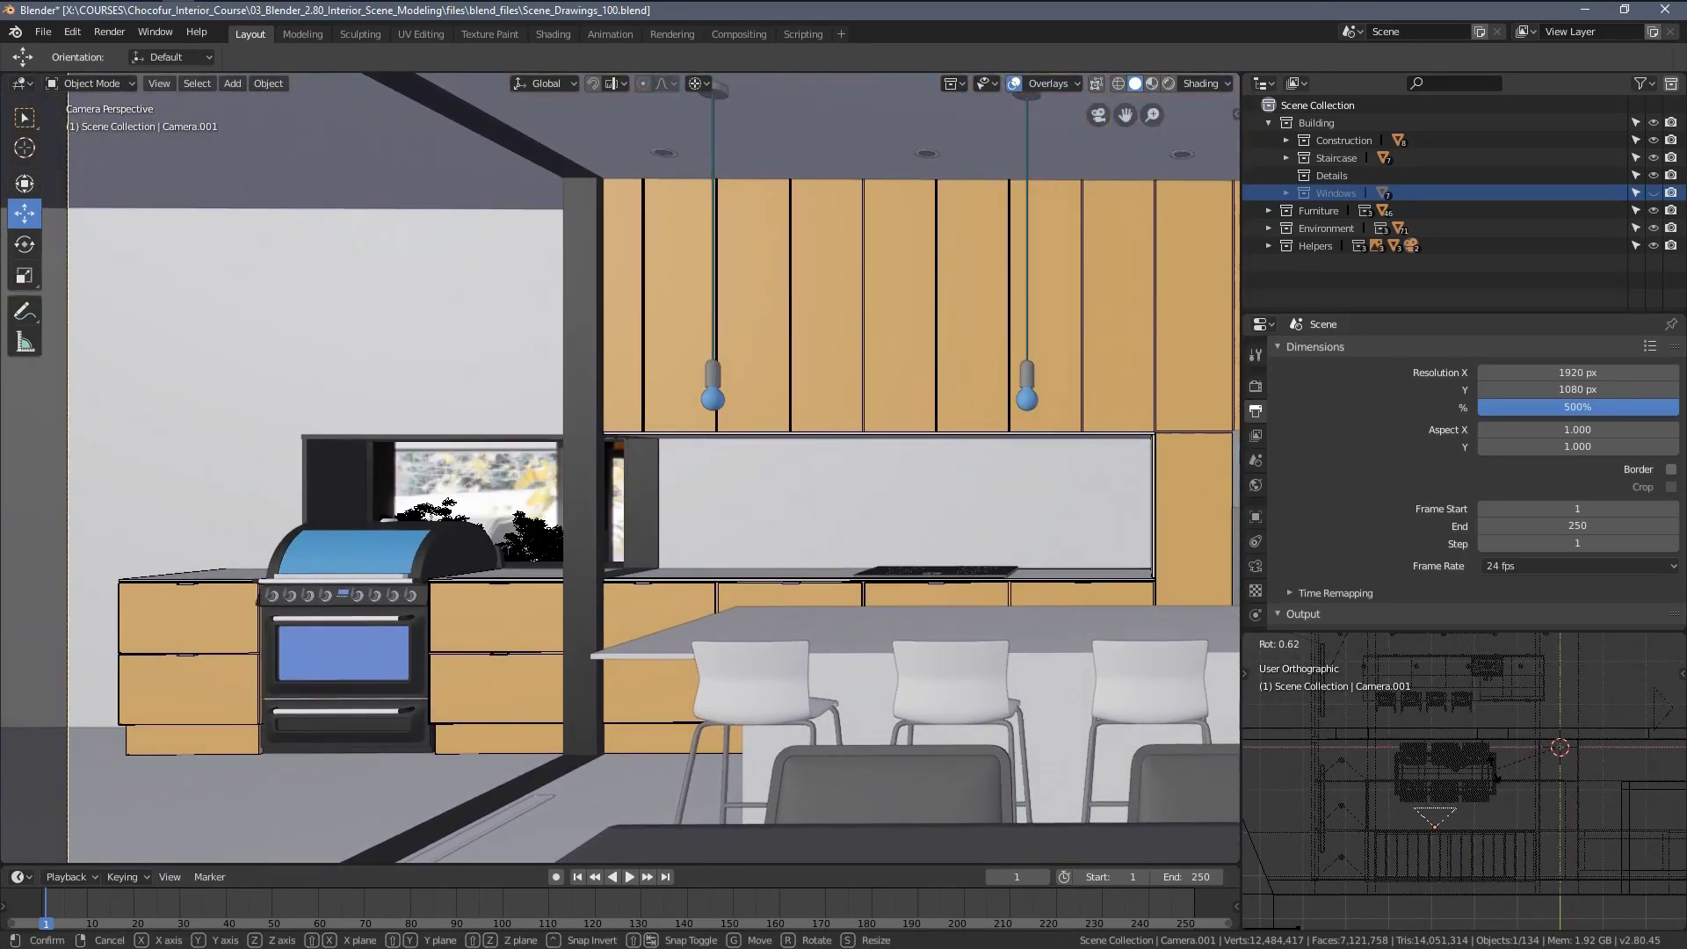
click(1473, 769)
Select the camera facing the kitchen in the plan view and make it the active camera.
scroll(1445, 742, down, 3)
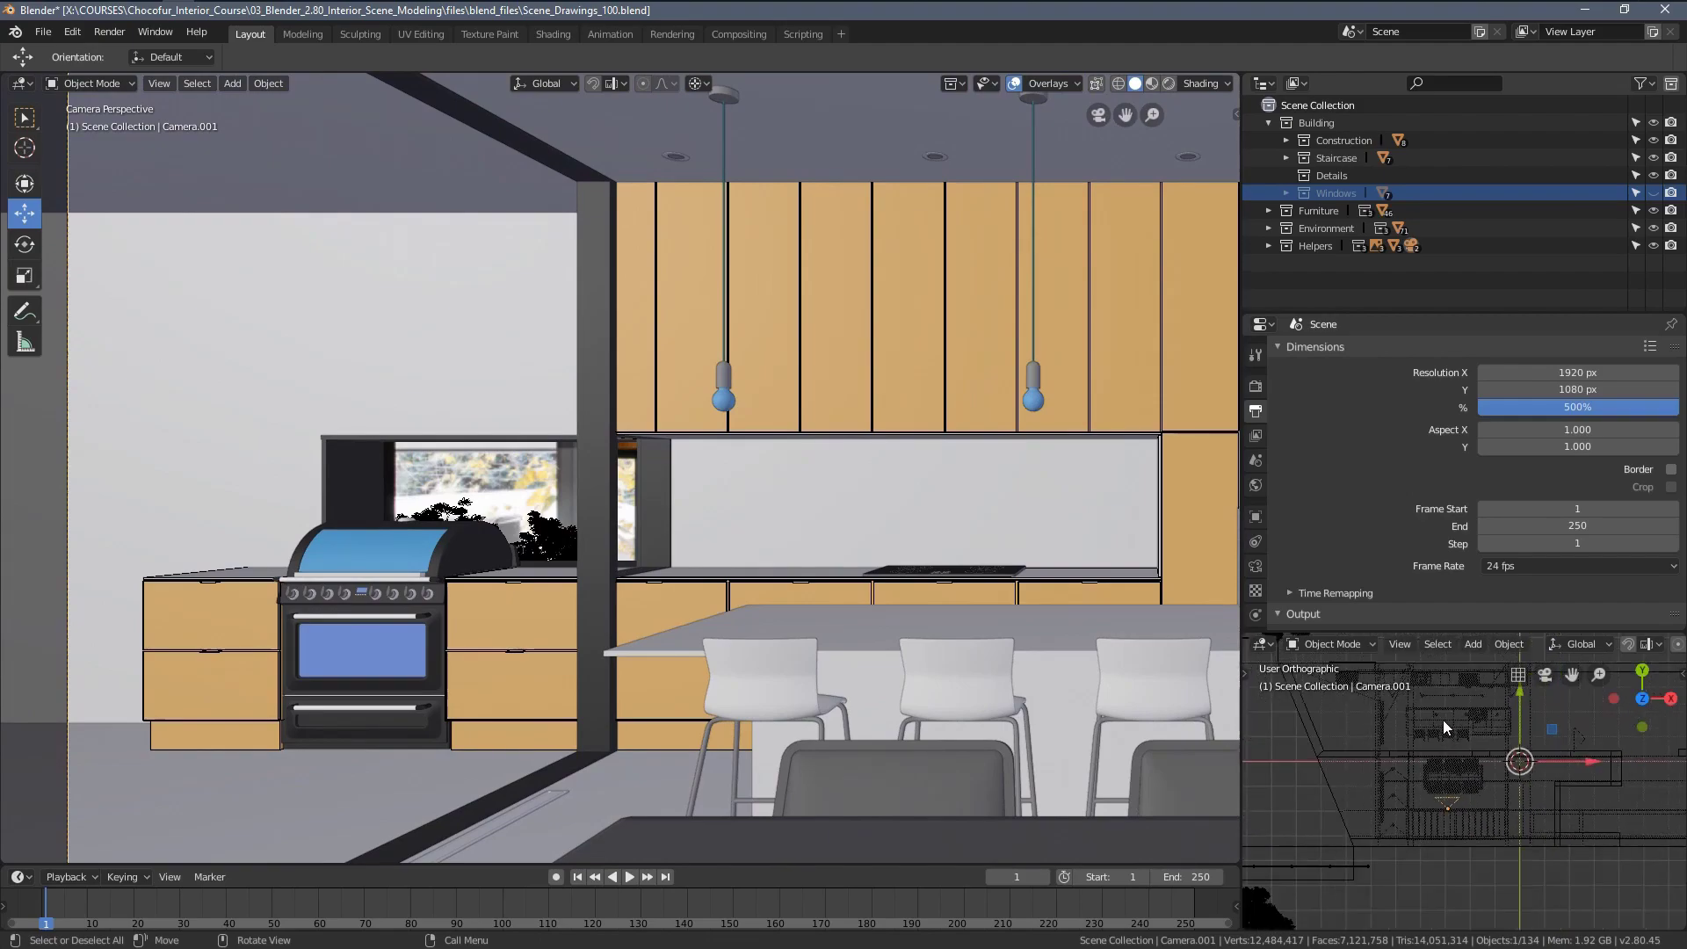
shift+middle_drag(1437, 696, 1460, 810)
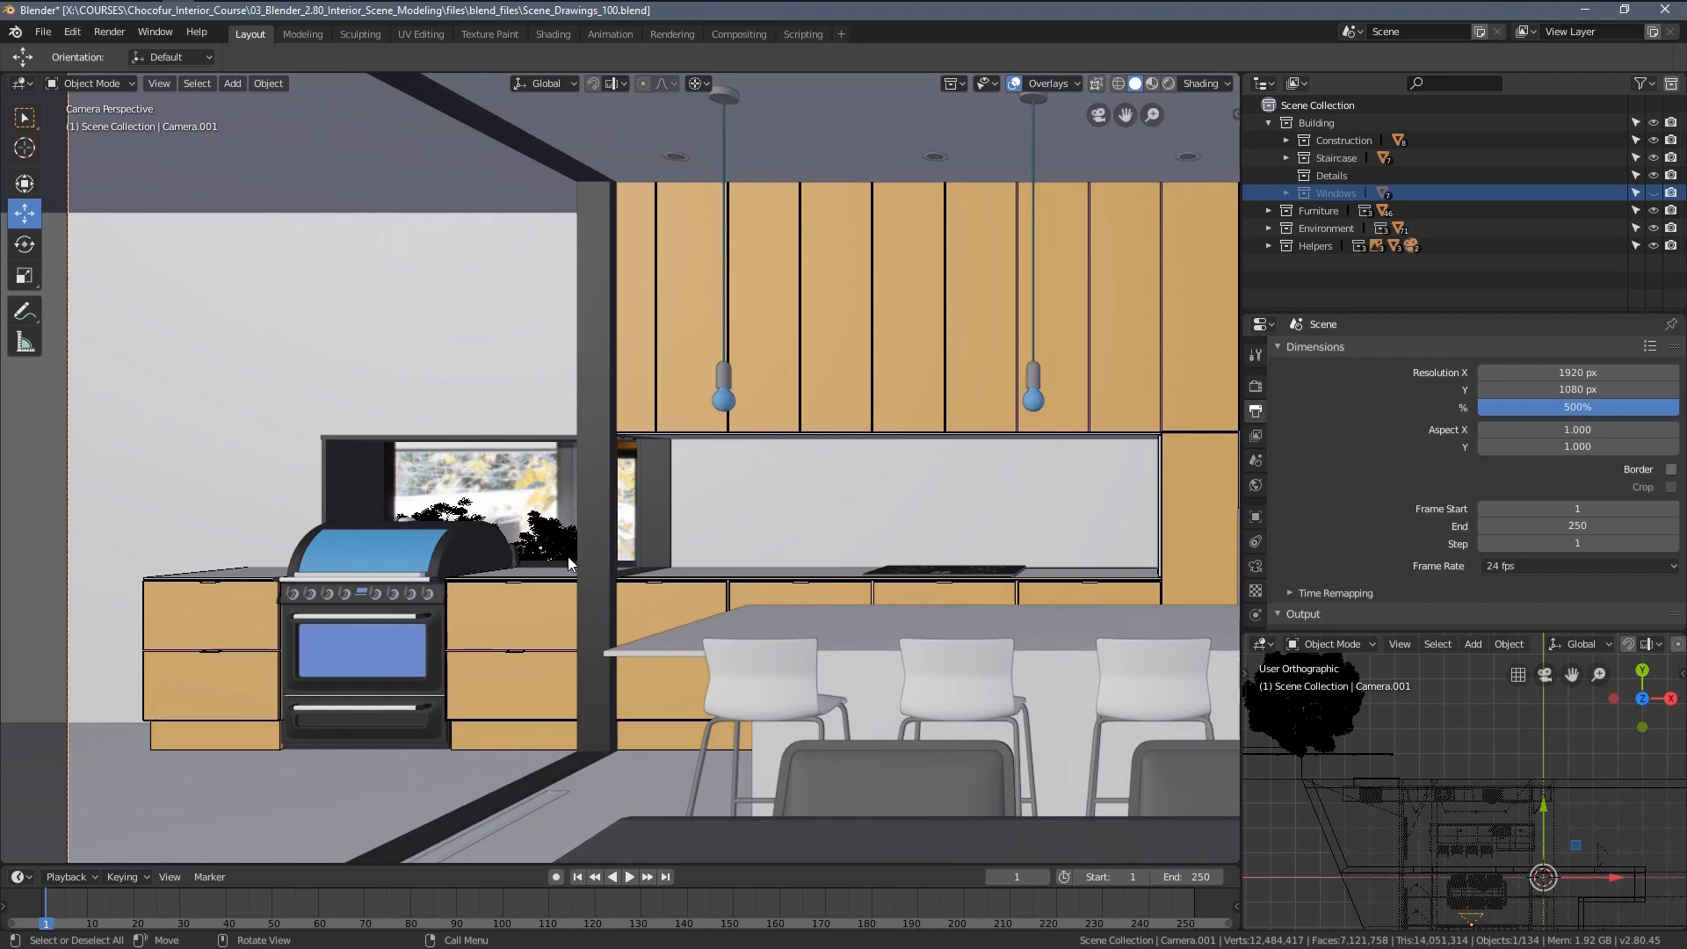
scroll(1572, 795, down, 3)
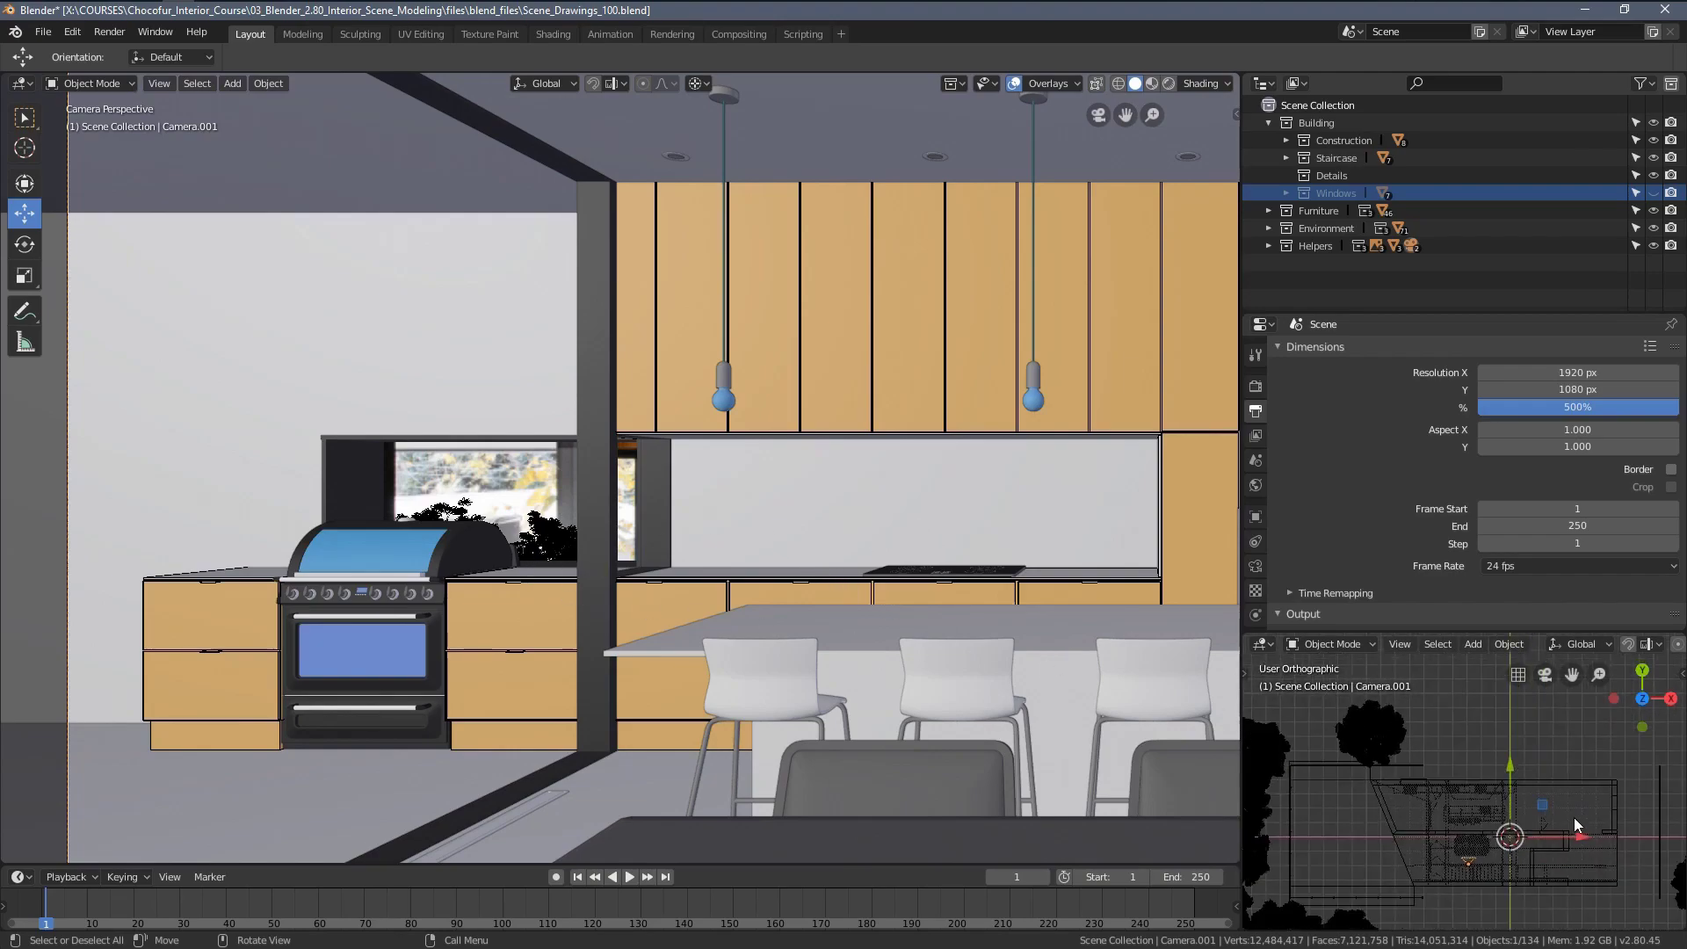
shift+middle_drag(1574, 817, 1494, 780)
scroll(1485, 788, up, 5)
click(1469, 779)
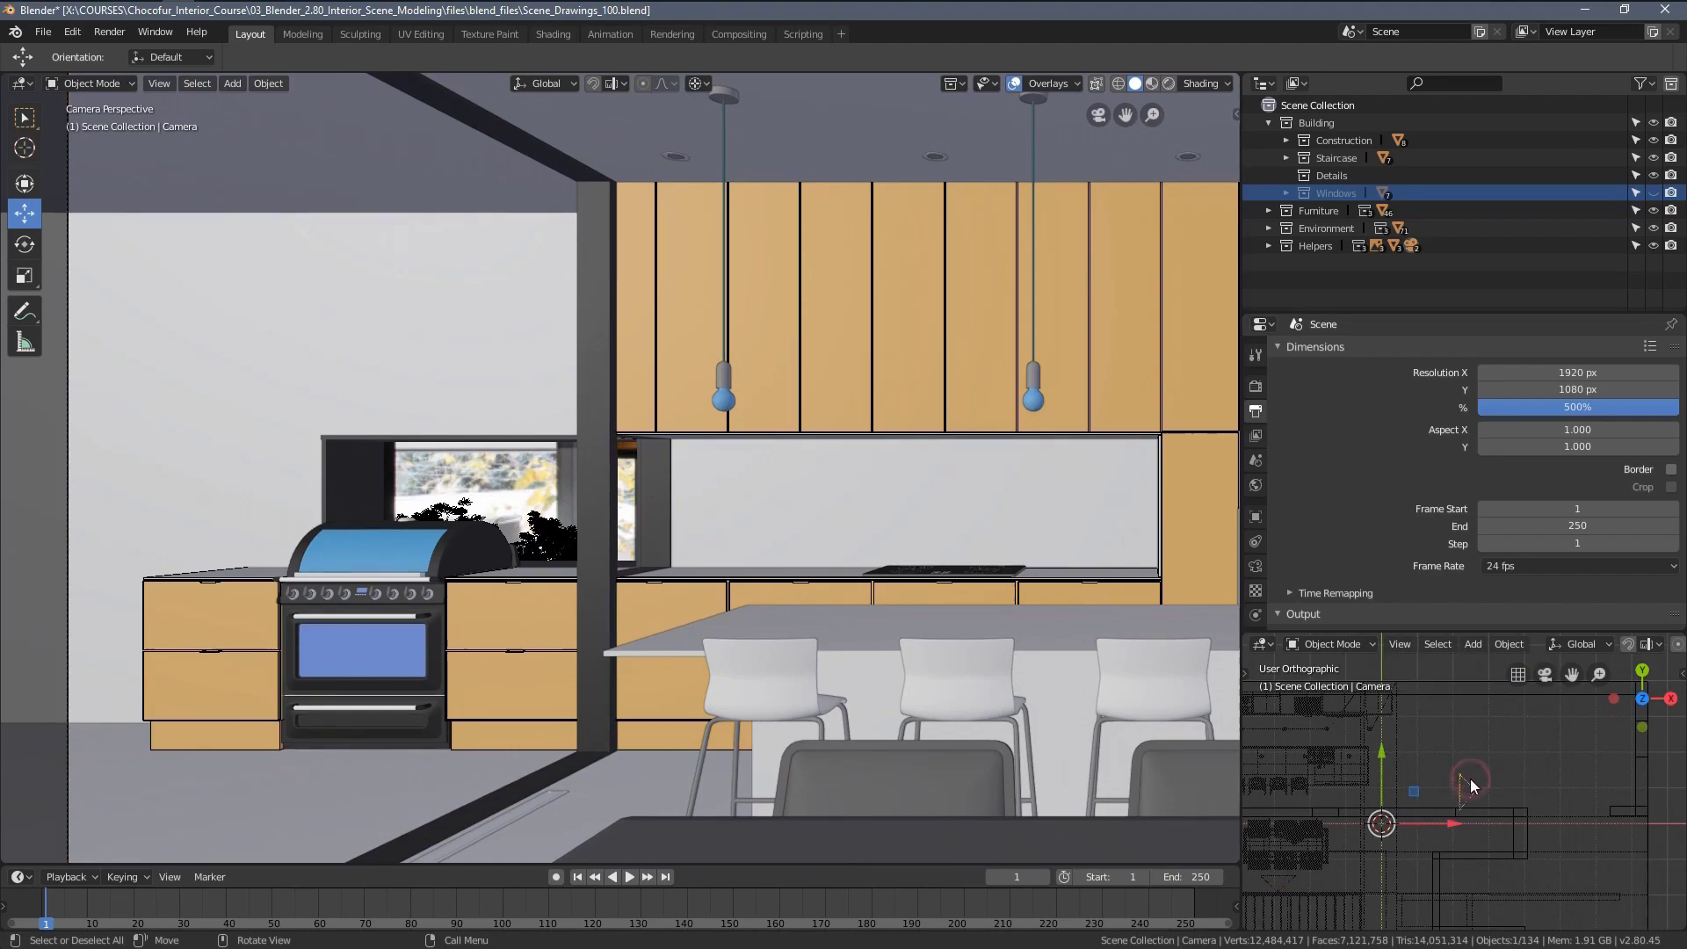
key(ctrl+KP_0)
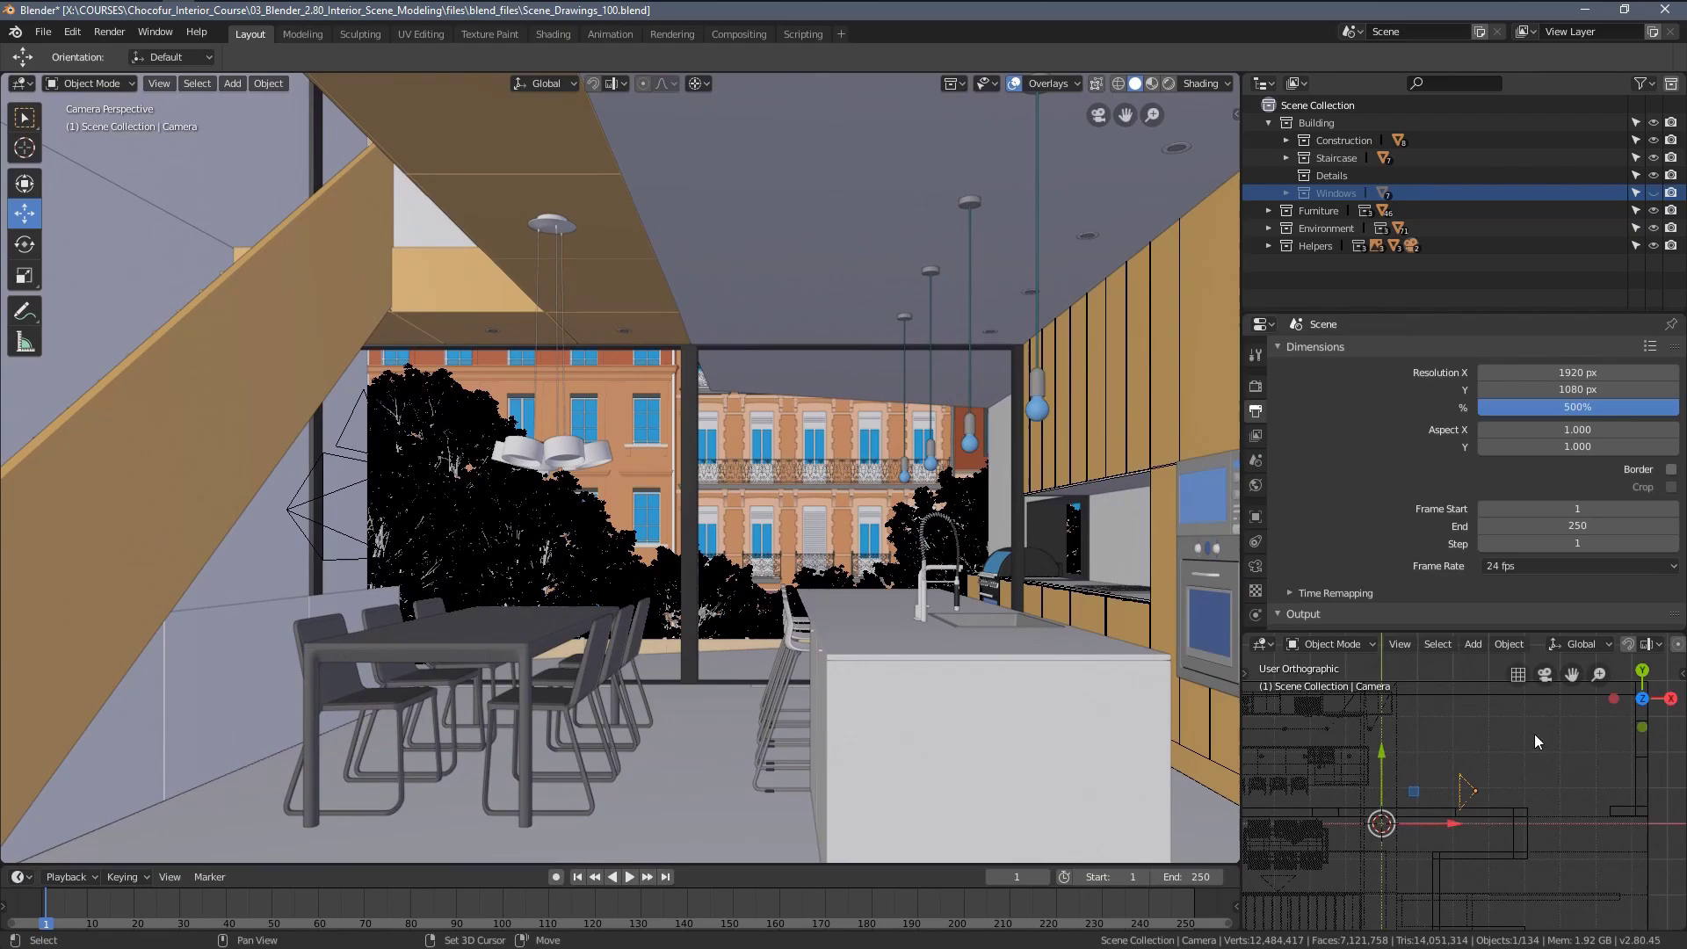
Move the kitchen-facing camera forward over the dining area and island to bring the exterior buildings and trees closer.
scroll(1445, 773, down, 1)
shift+middle_drag(1396, 772, 1477, 772)
key(g)
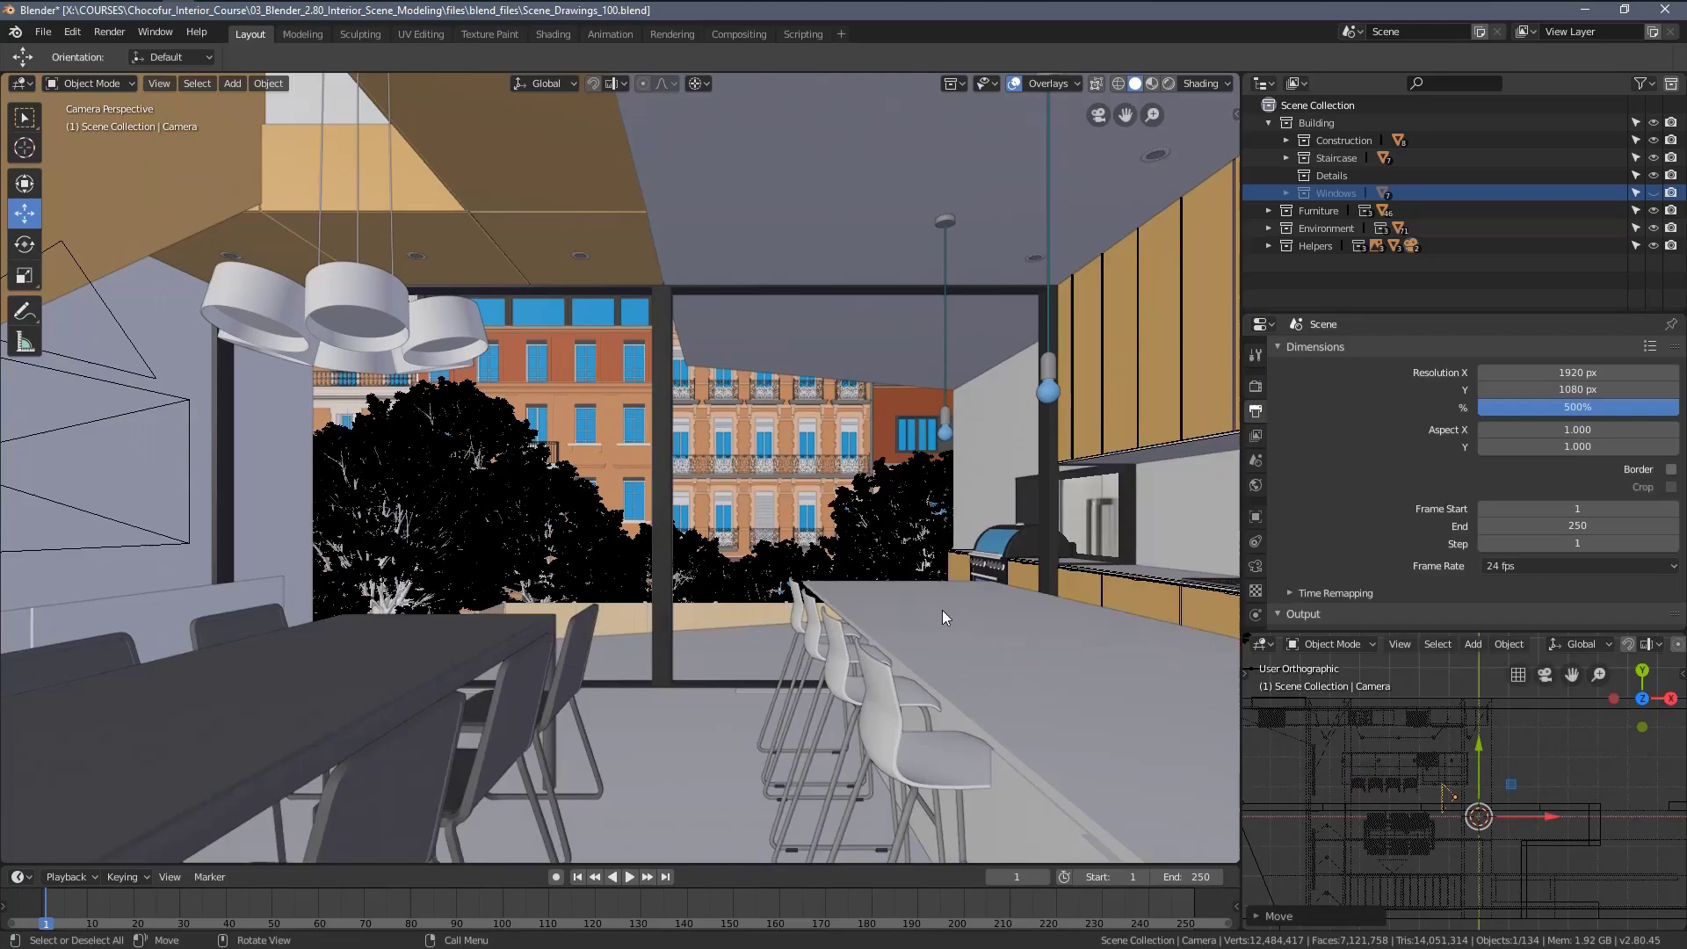
click(941, 610)
key(g)
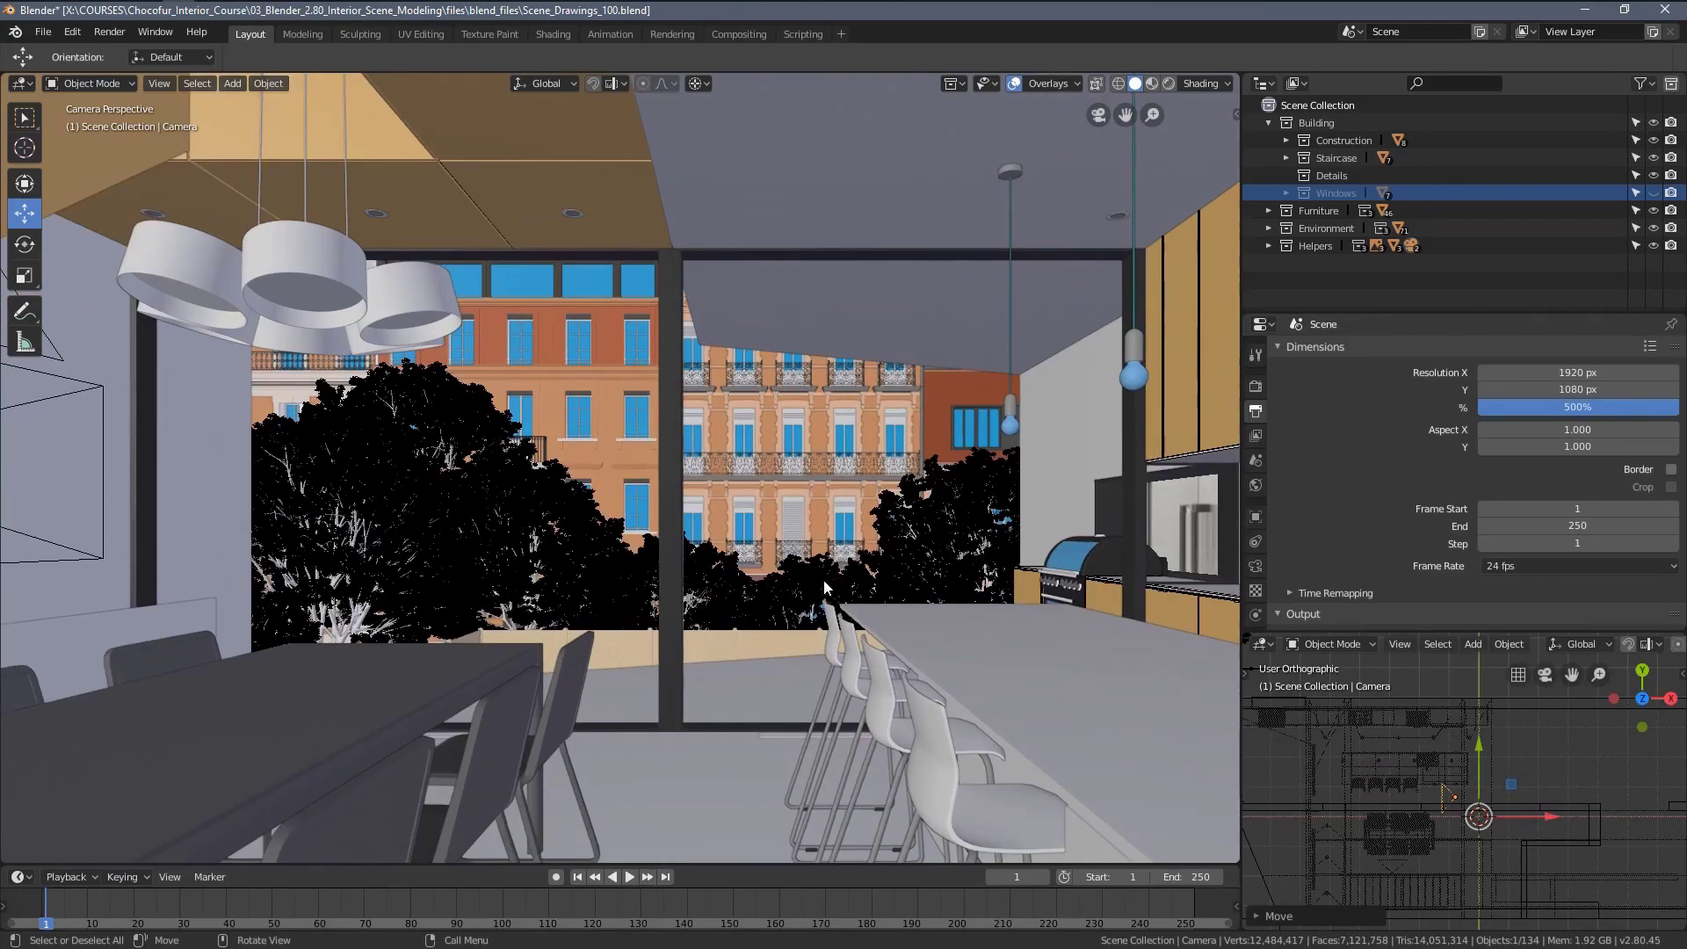
click(910, 568)
scroll(812, 481, down, 1)
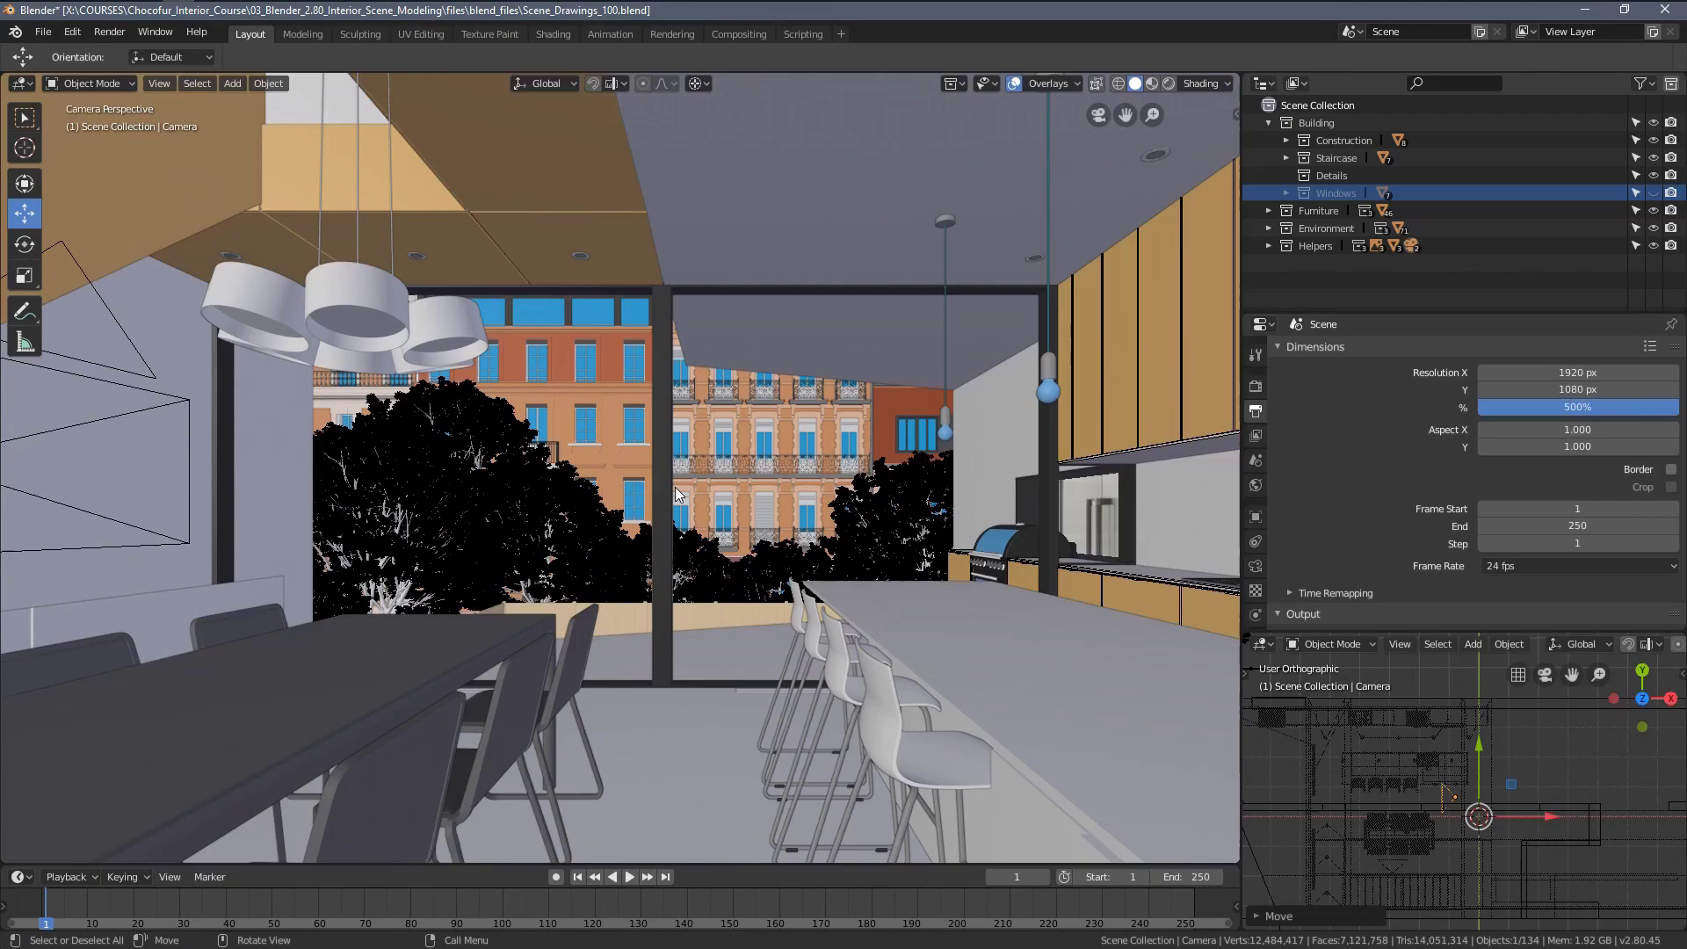
scroll(673, 487, up, 2)
scroll(703, 484, down, 5)
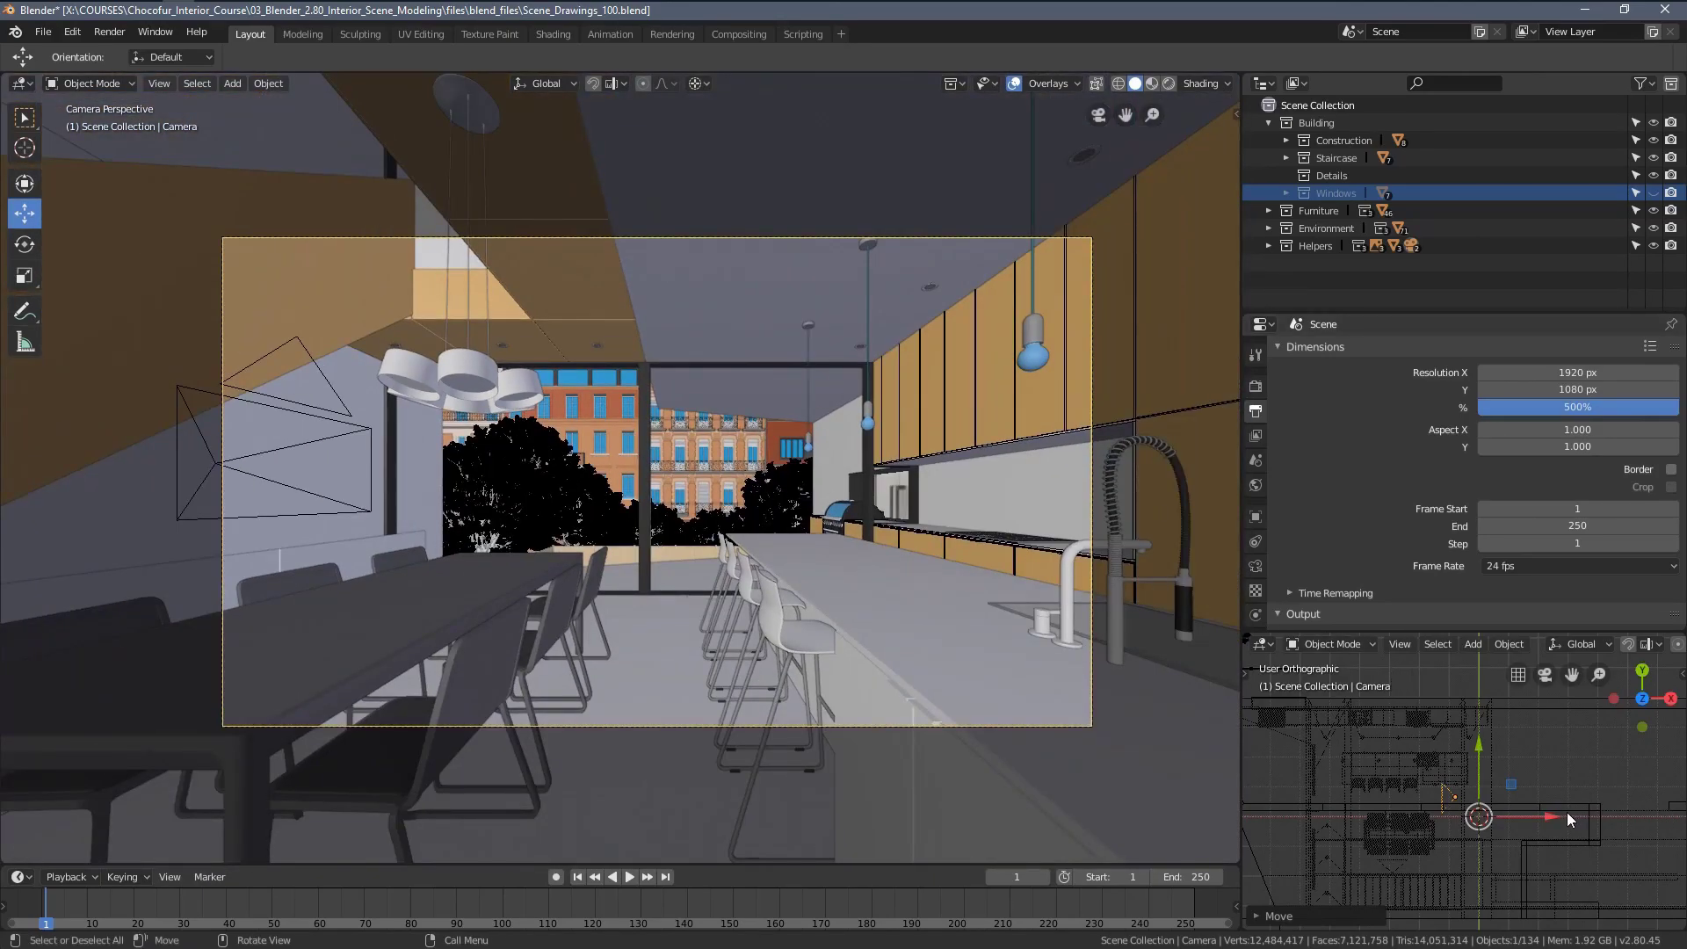
Move the kitchen-facing camera back along the X axis, away from the windows, and examine the backdrop within the full camera frame.
drag(1552, 820, 1634, 827)
scroll(956, 637, up, 2)
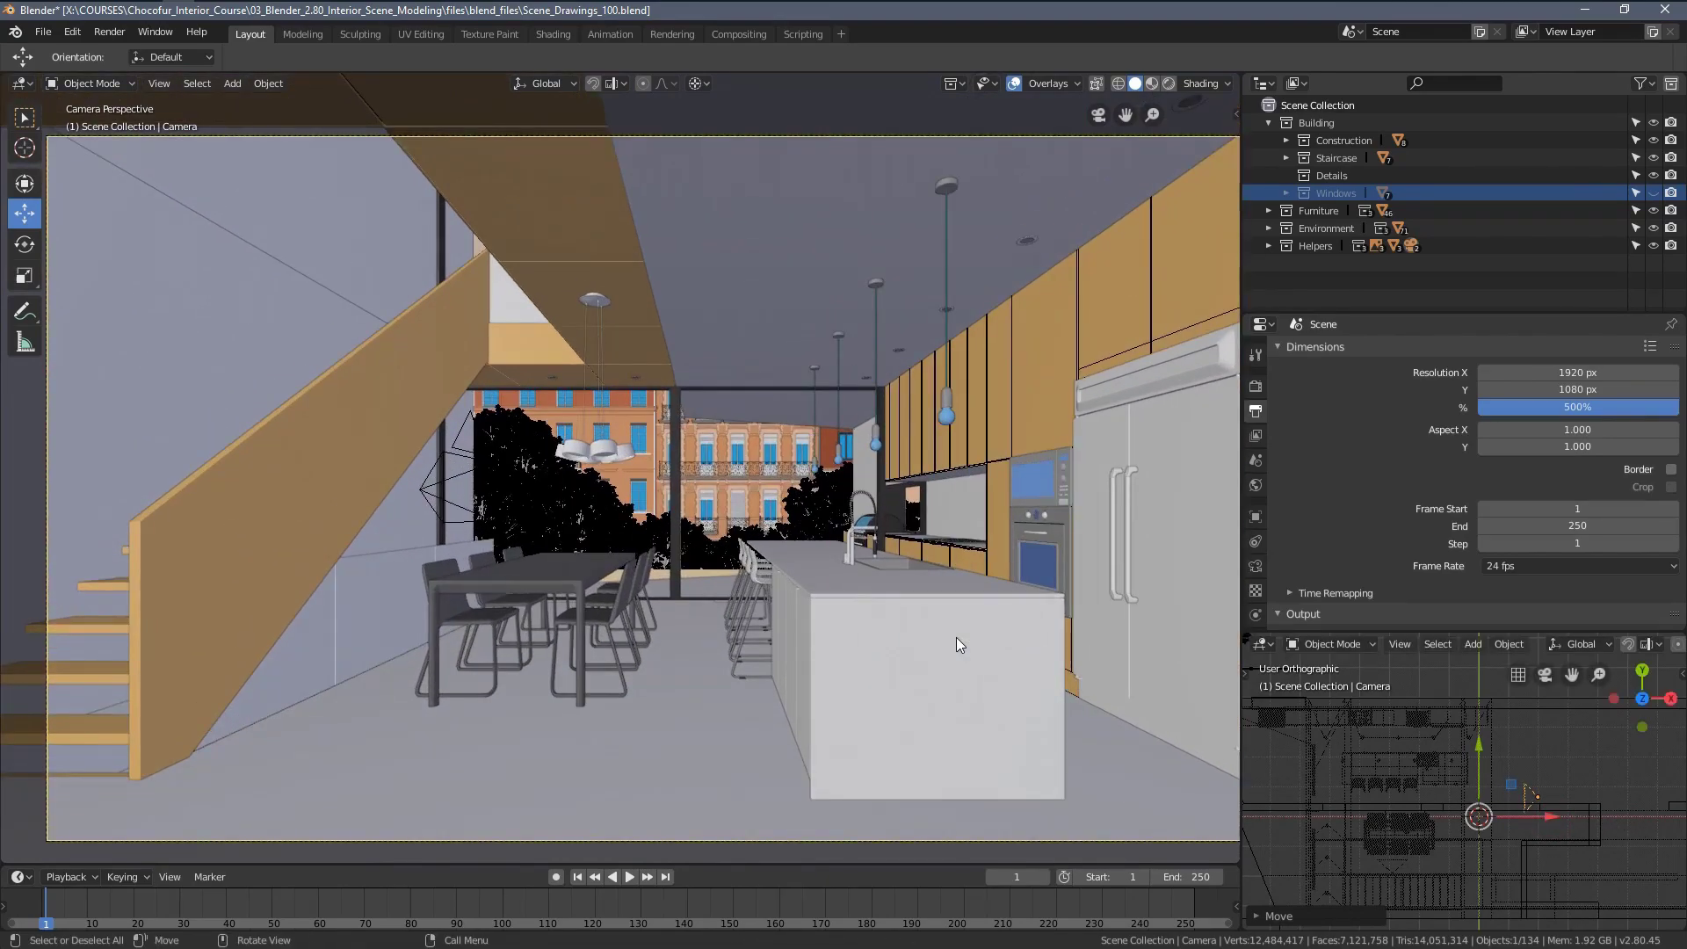
shift+middle_drag(965, 617, 929, 617)
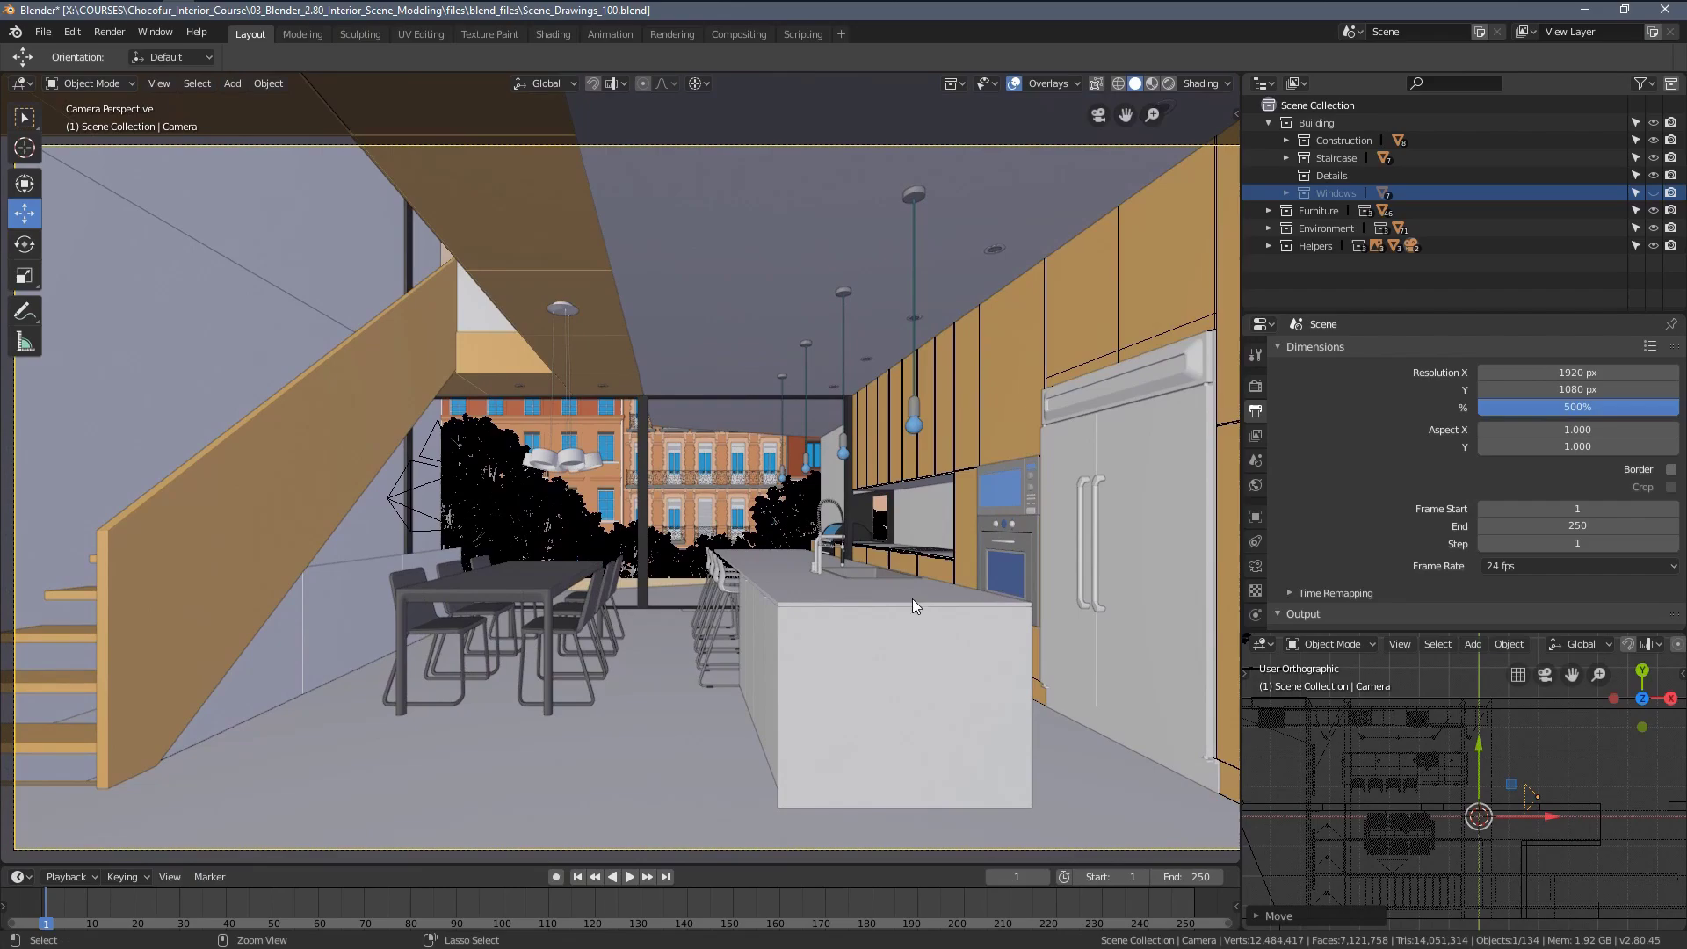
scroll(912, 598, down, 3)
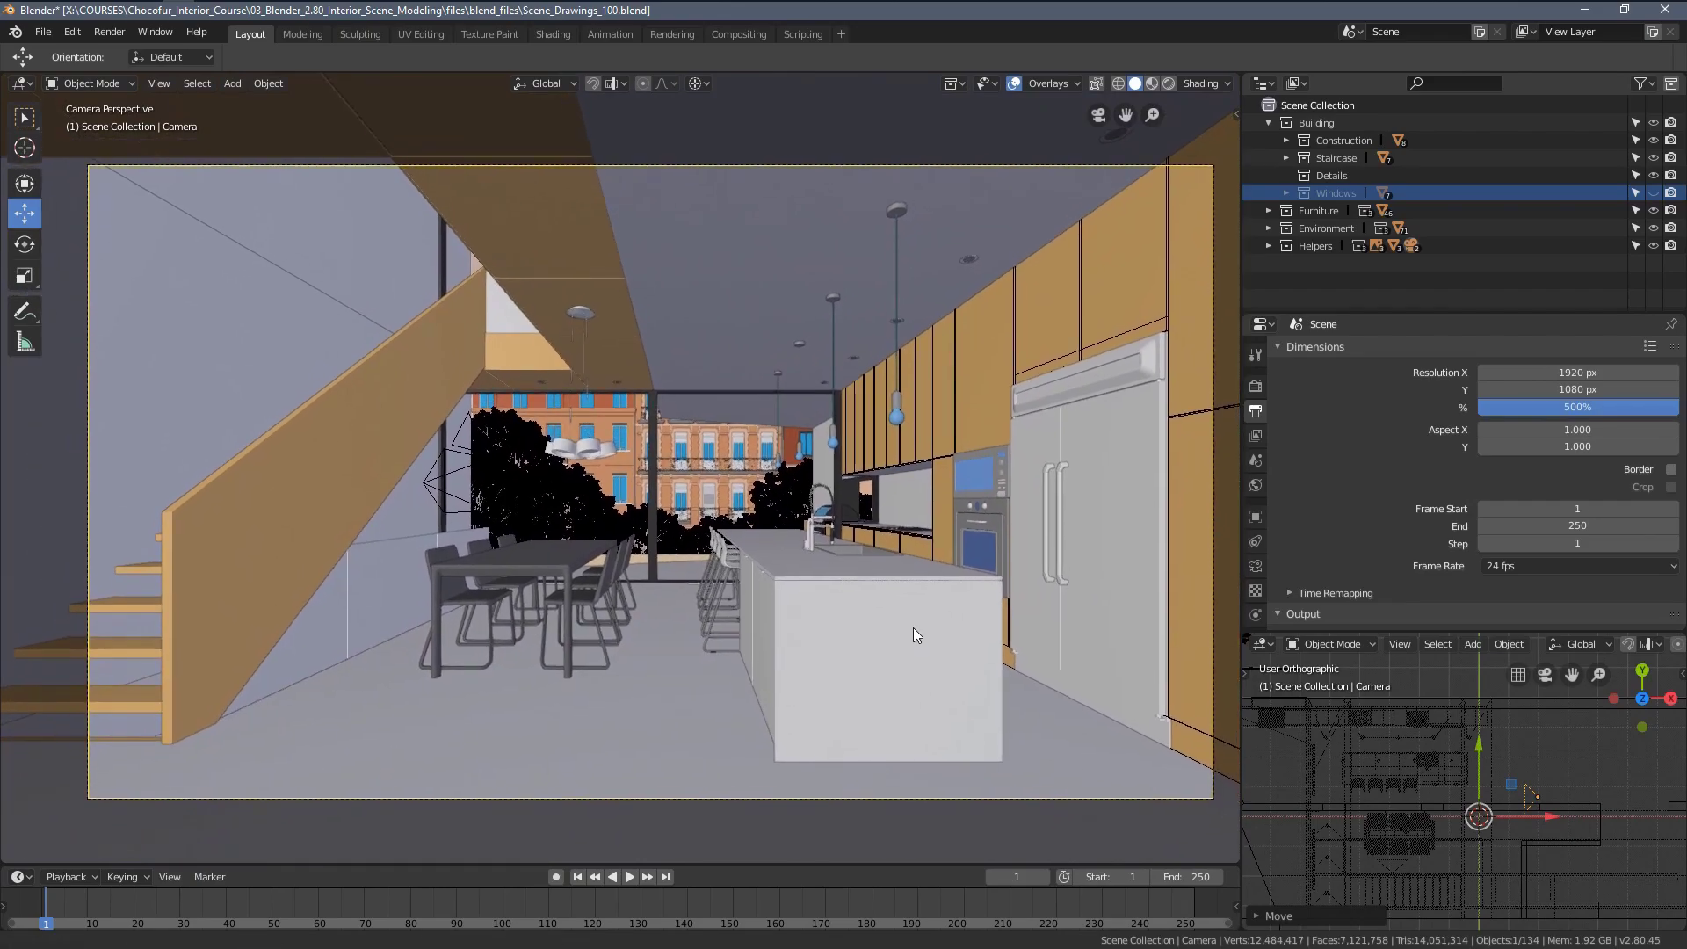
scroll(914, 627, up, 3)
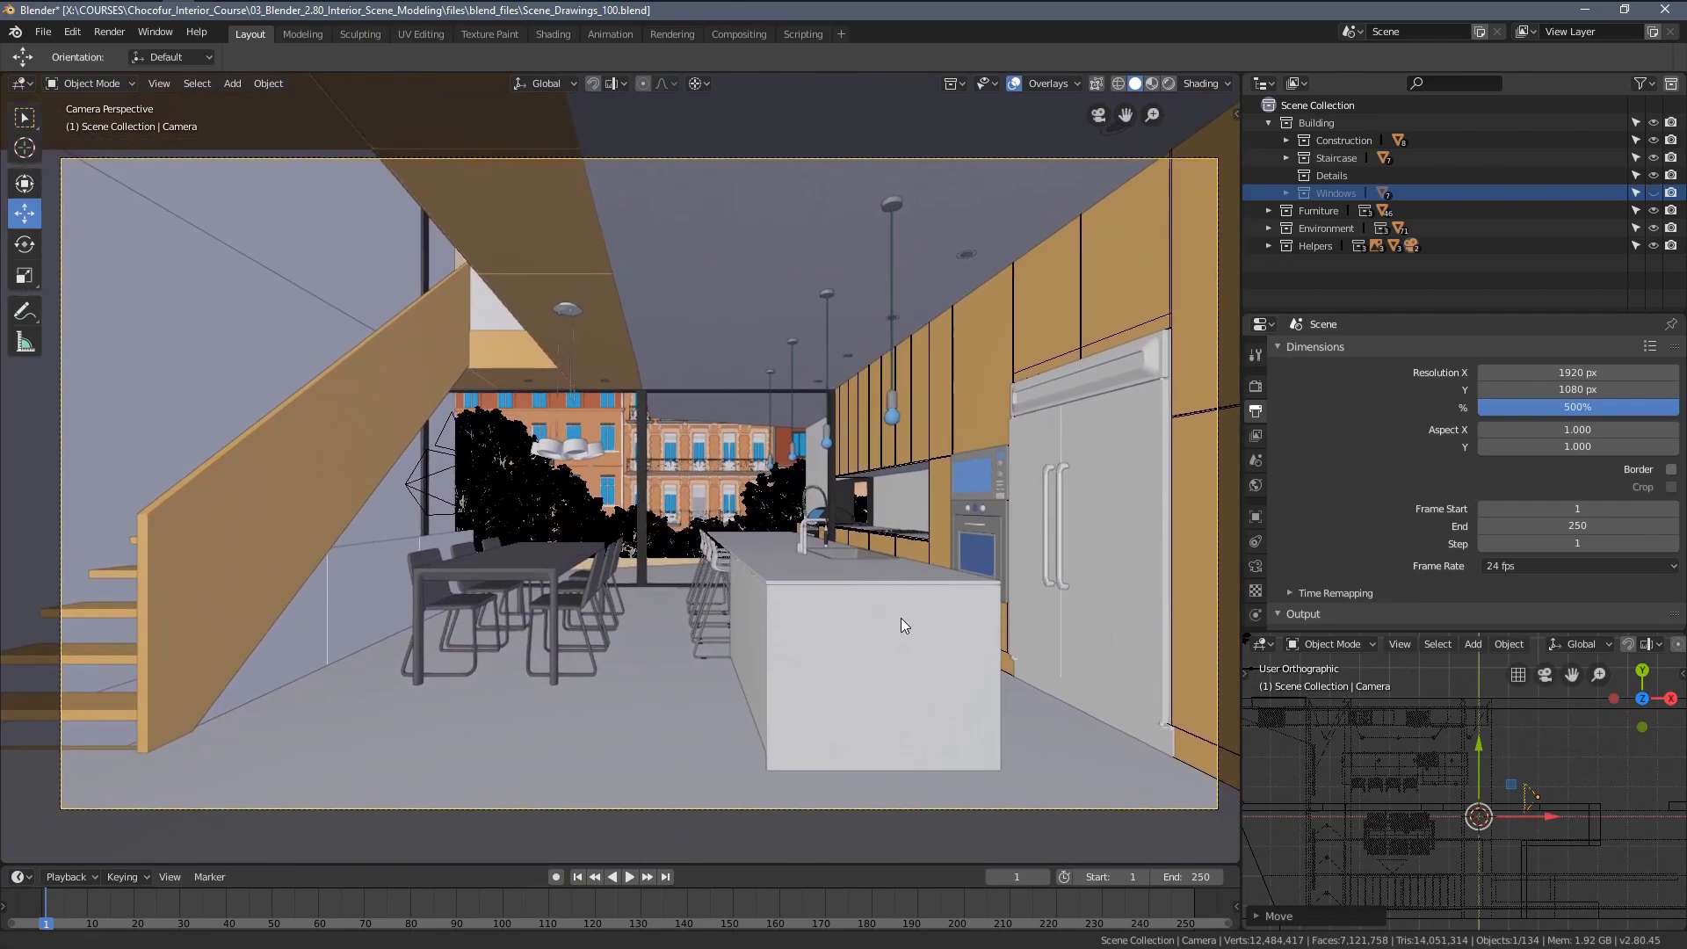
shift+middle_drag(902, 626, 907, 621)
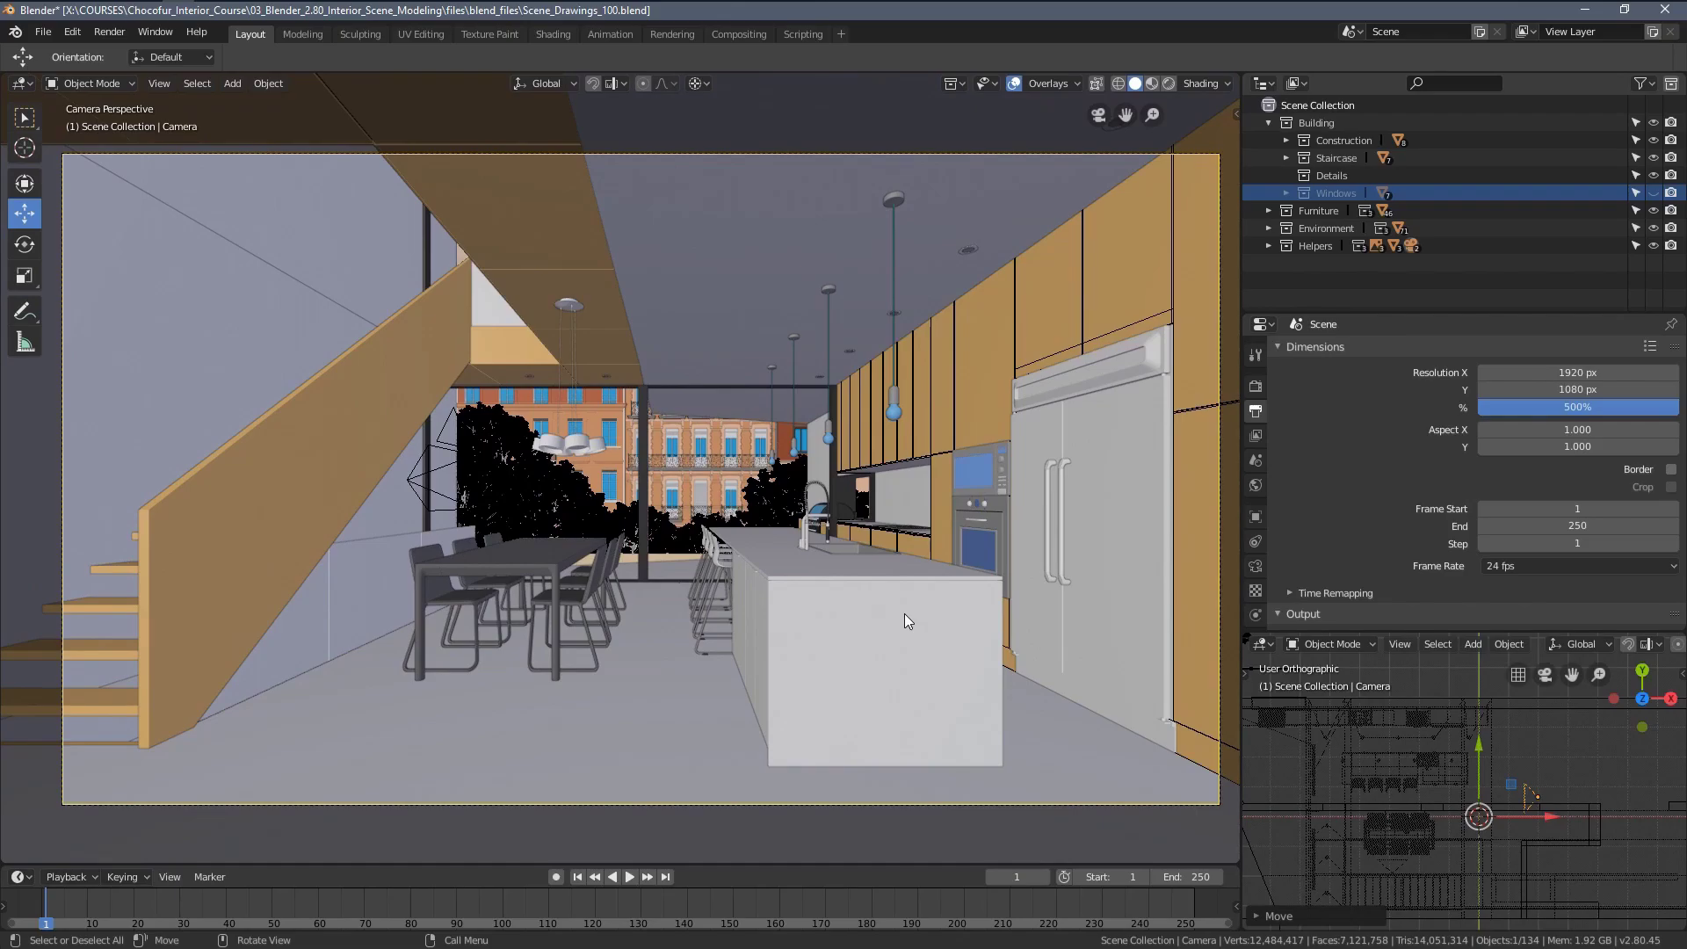
middle_drag(882, 610, 689, 662)
key(KP_0)
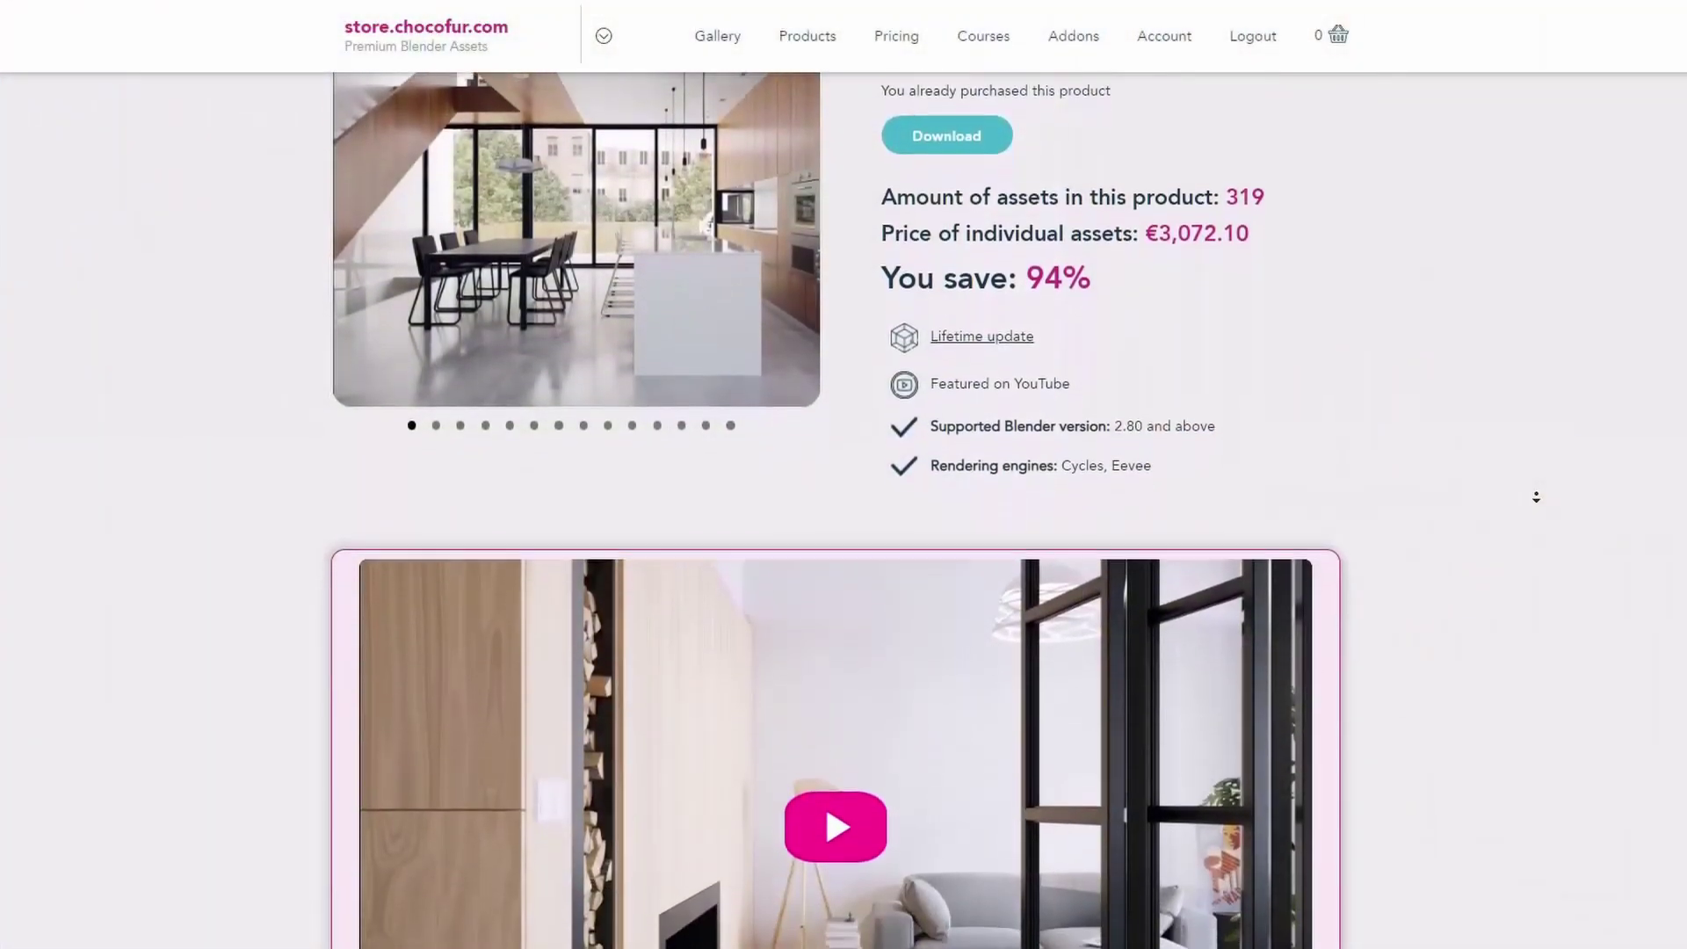
Switch to the Chocofur store page and browse the interior scenes and 3D furniture model collections for Blender.
scroll(1535, 497, down, 5)
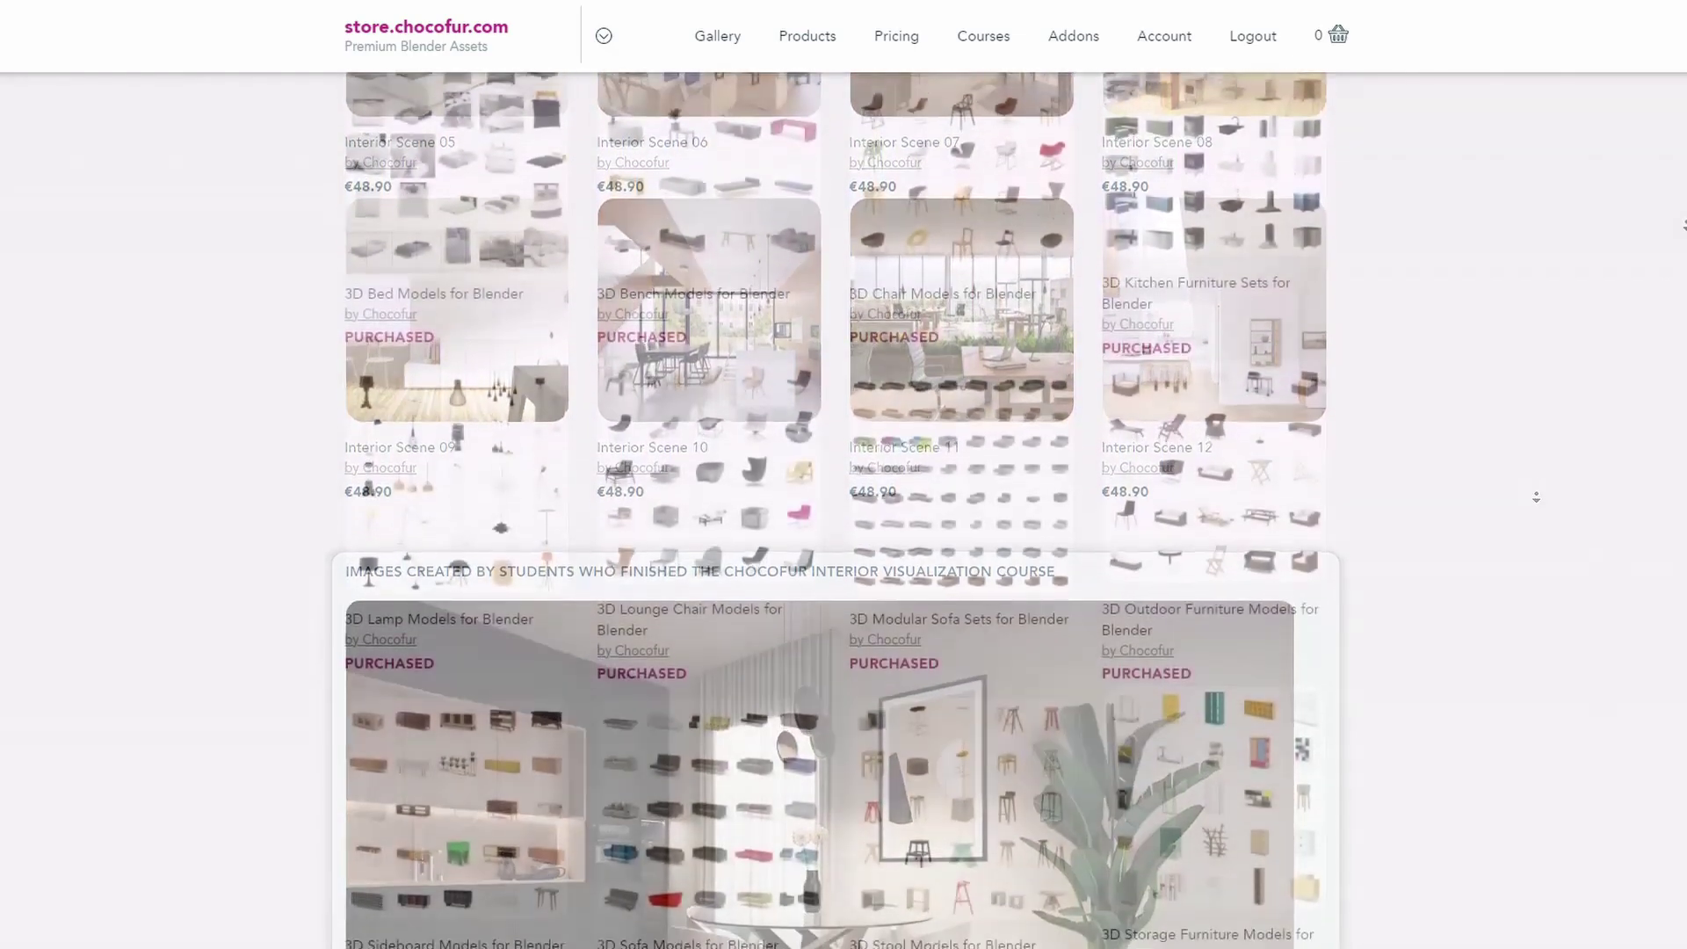
scroll(1535, 498, down, 5)
scroll(1683, 224, down, 3)
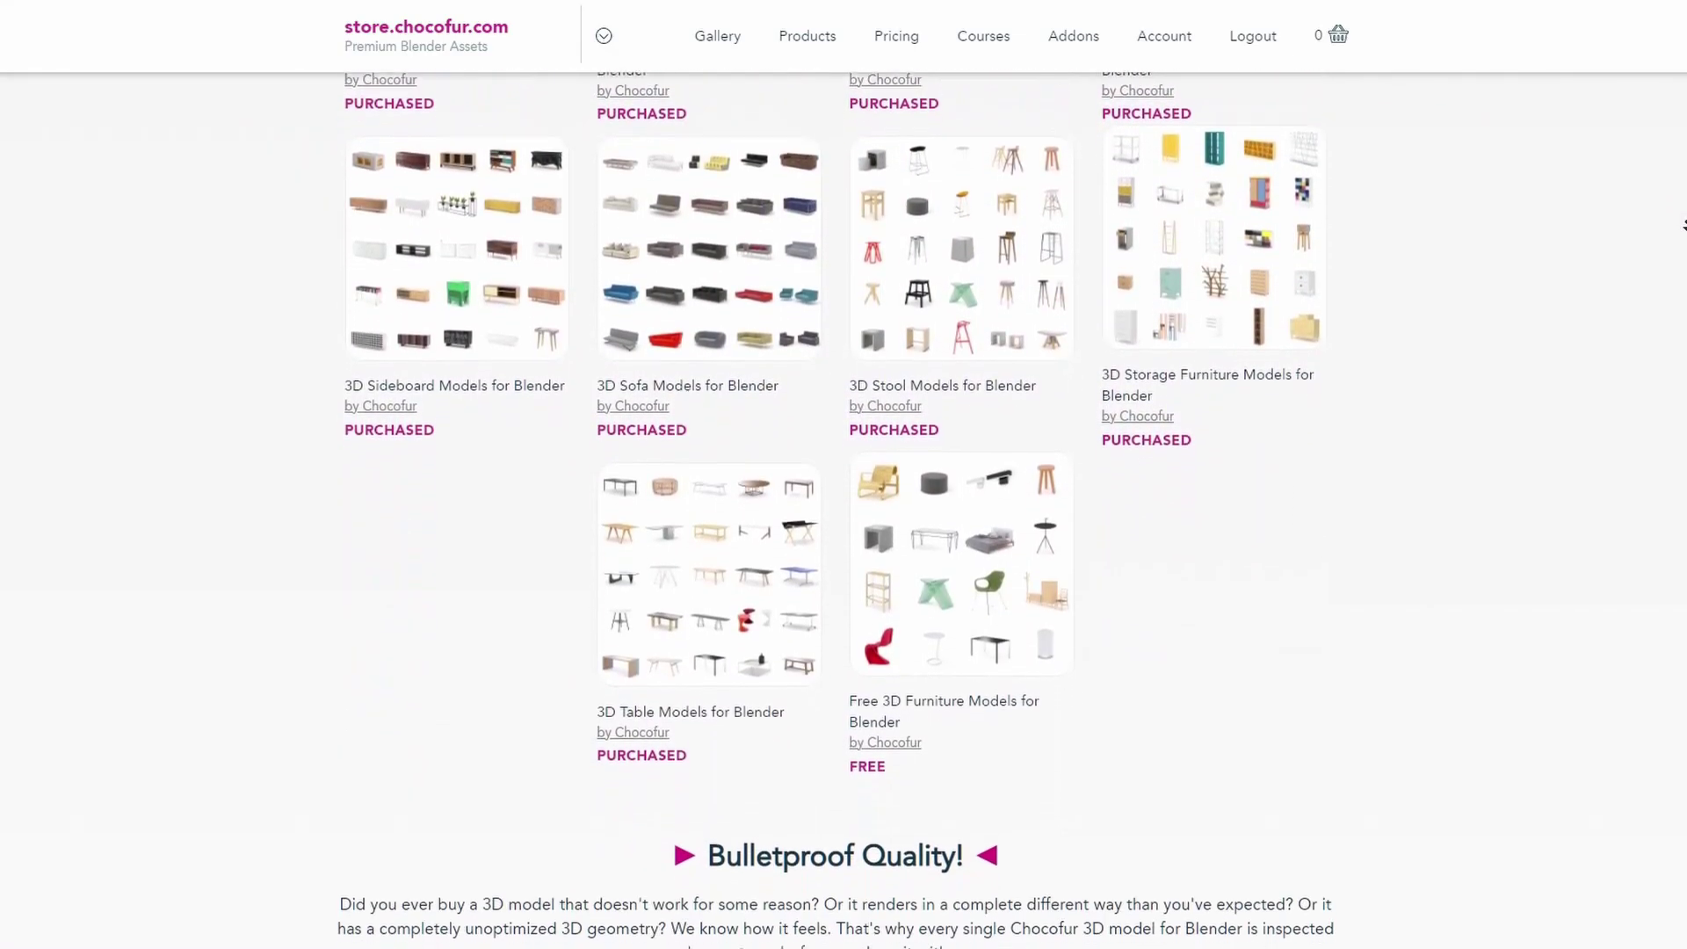